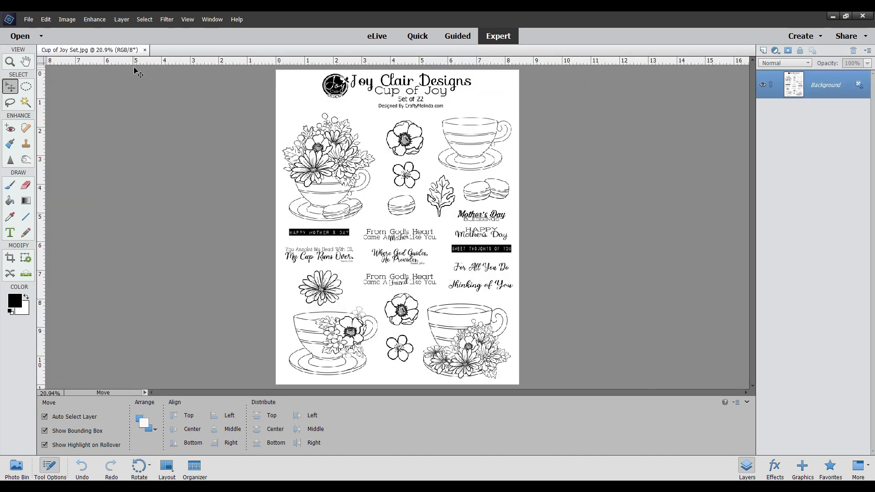
Step: Activate the Magic Wand and unlock the Background so it becomes a regular layer
key("w")
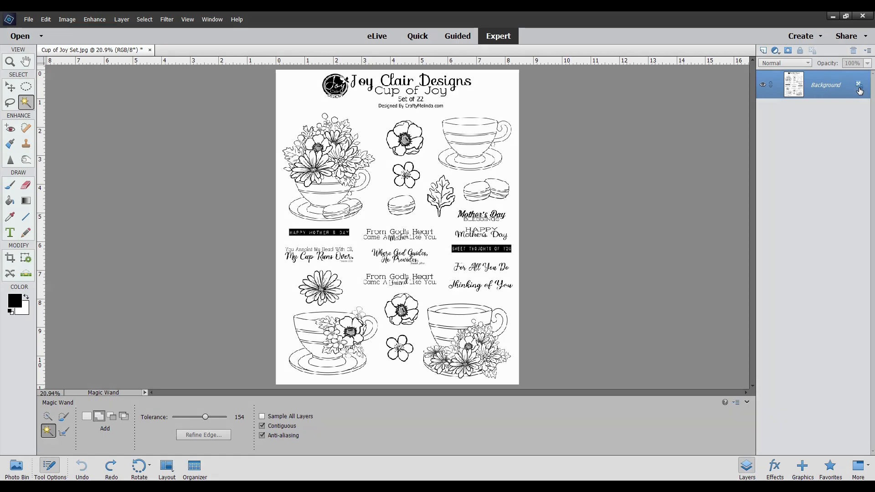
left_click(859, 87)
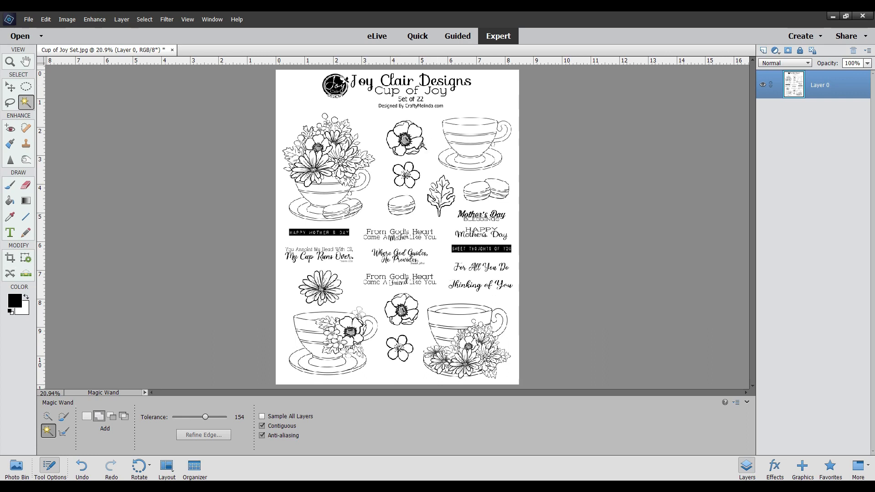
Step: Select the white area around the artwork at tolerance 154, cut it onto a new layer and hide that layer
left_click(435, 148)
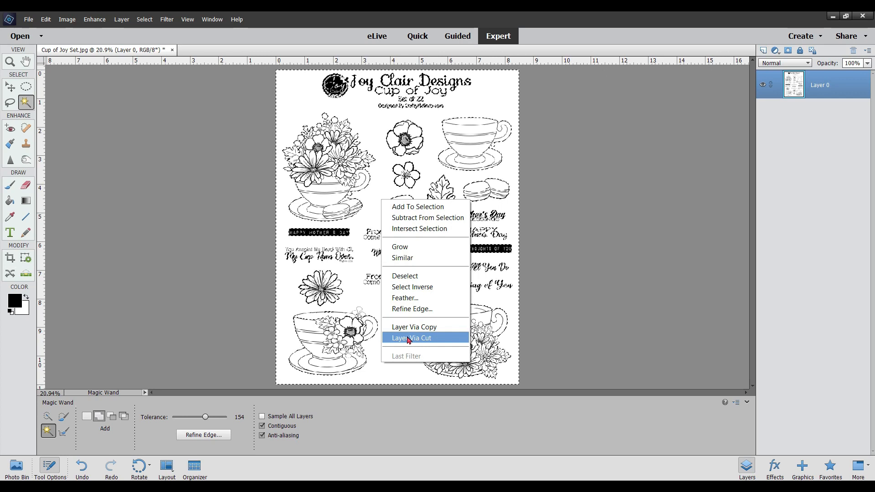
left_click(407, 338)
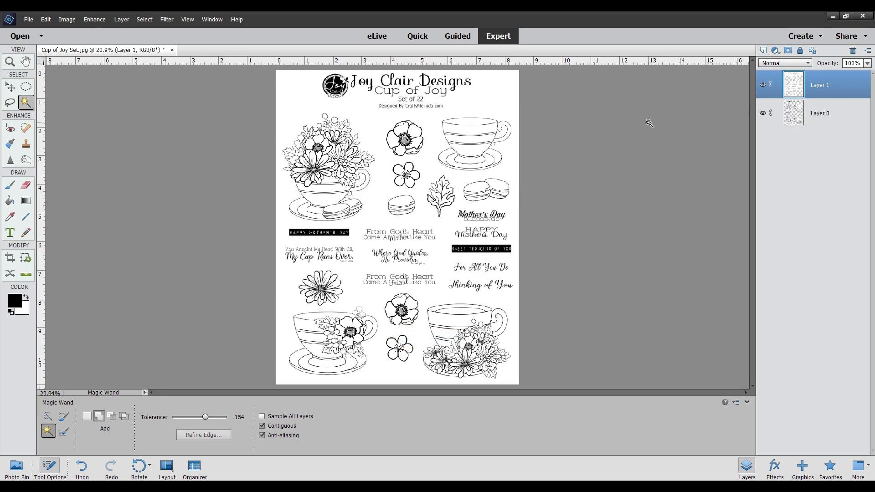
left_click(763, 86)
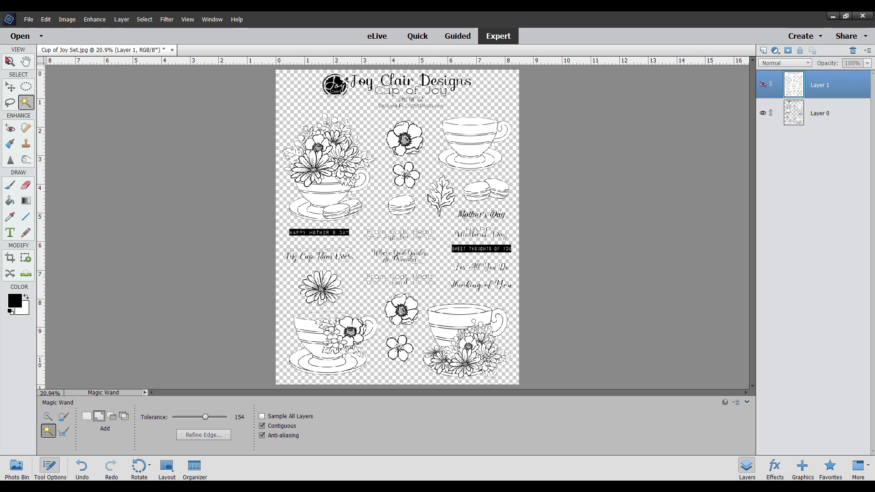
Step: Examine the outlines of the stamps closely against the transparent background, down to the teacups at the bottom of the sheet
left_click(10, 65)
left_click(404, 181)
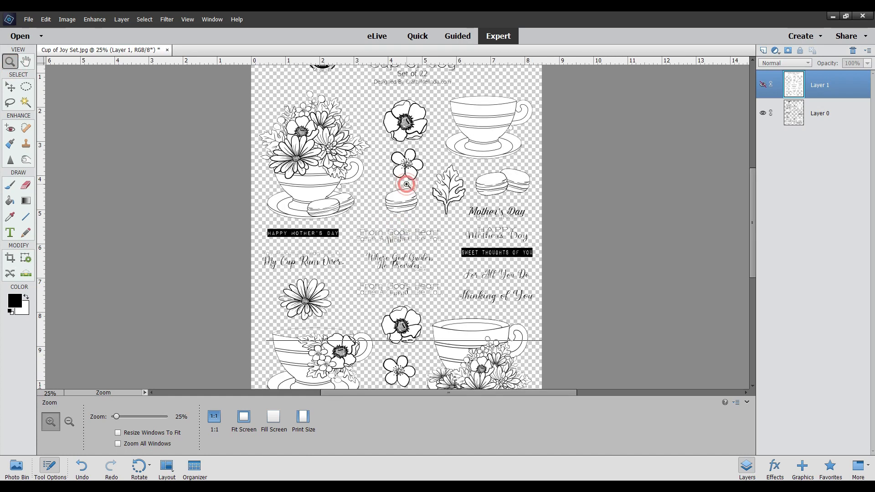
left_click(401, 178)
left_click(401, 178)
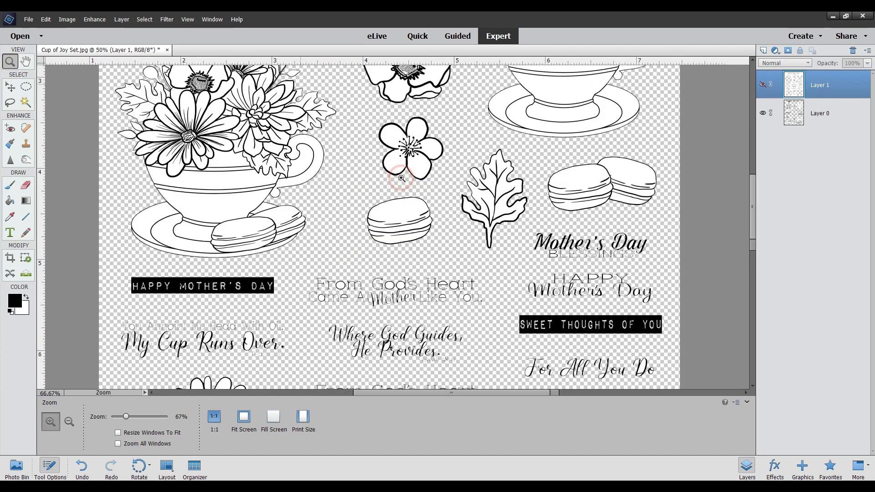
left_click(402, 178)
left_click_drag(752, 229, 744, 320)
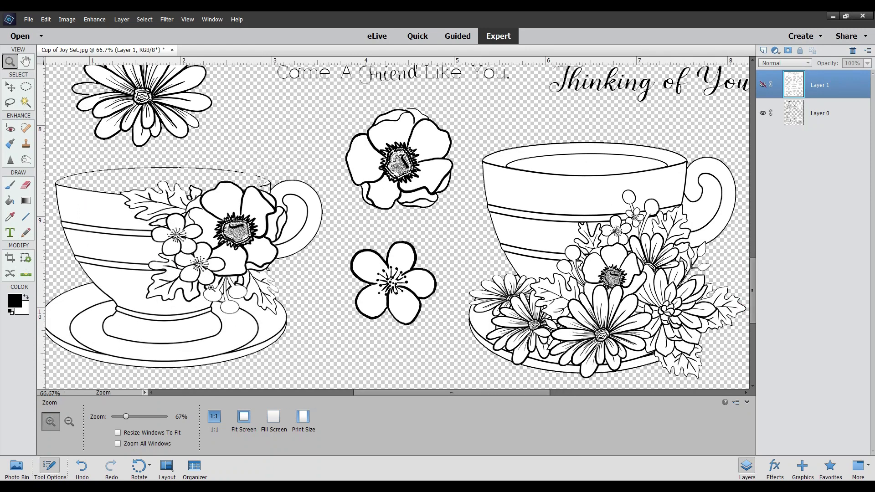
Step: Undo the cut of the white background and try subtracting the white area from the Magic Wand selection
left_click(82, 467)
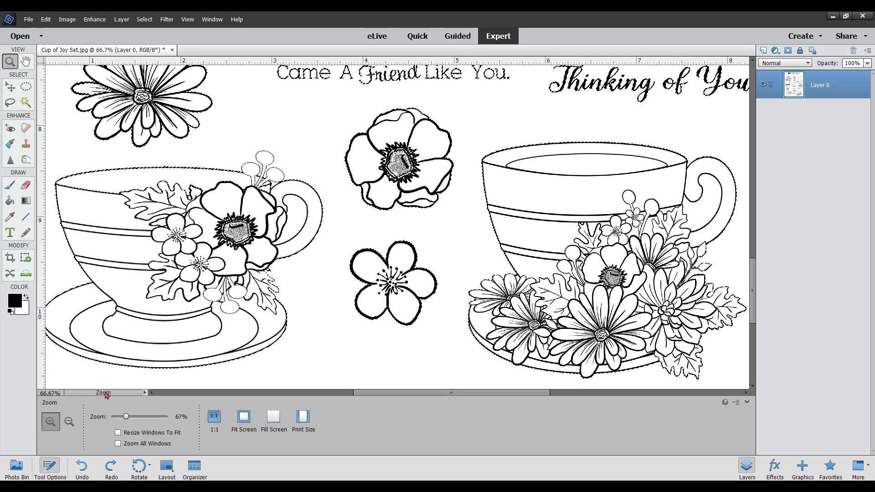
left_click(26, 103)
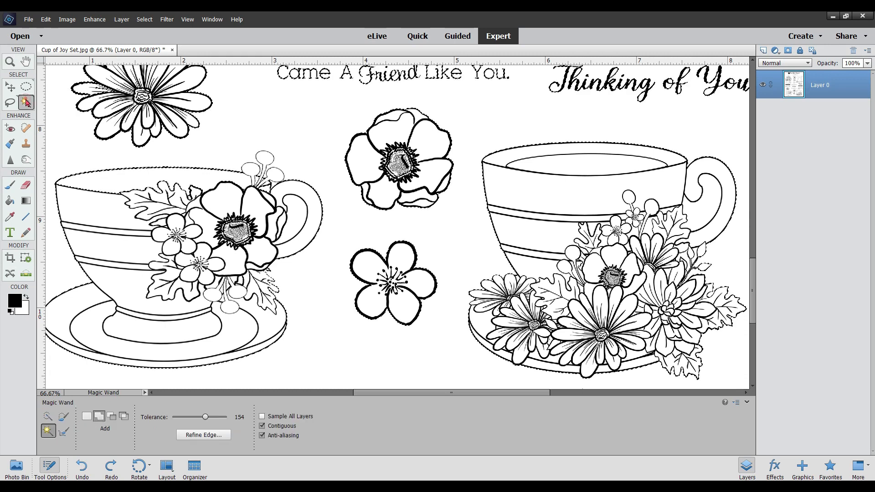
left_click(112, 416)
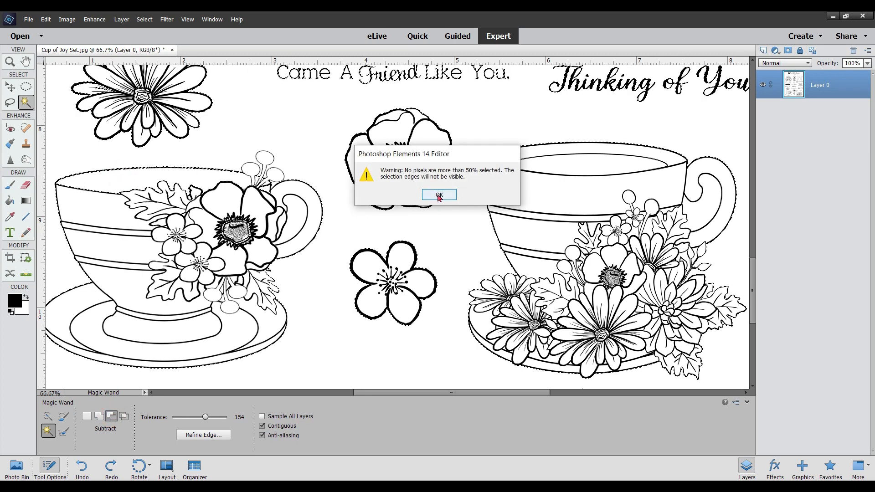
left_click(440, 195)
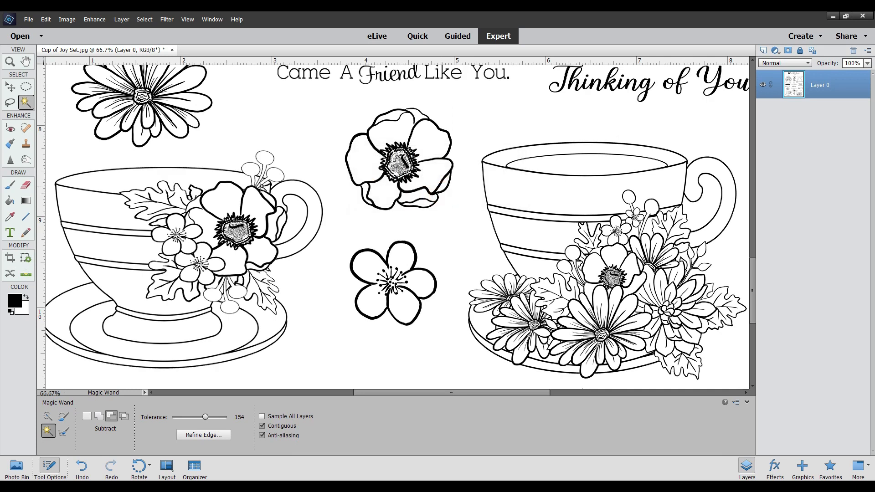
Step: Undo the subtraction and the original Magic Wand selection of the white area
scroll(101, 346, "right", 1)
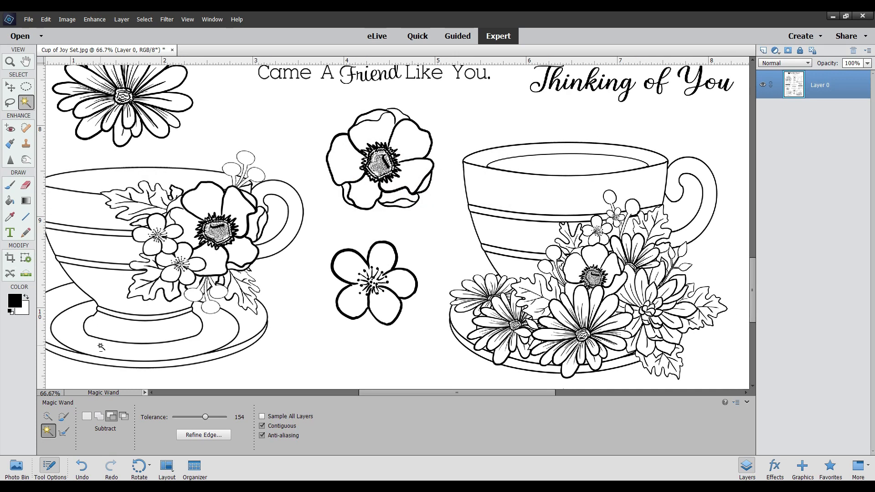
left_click(82, 466)
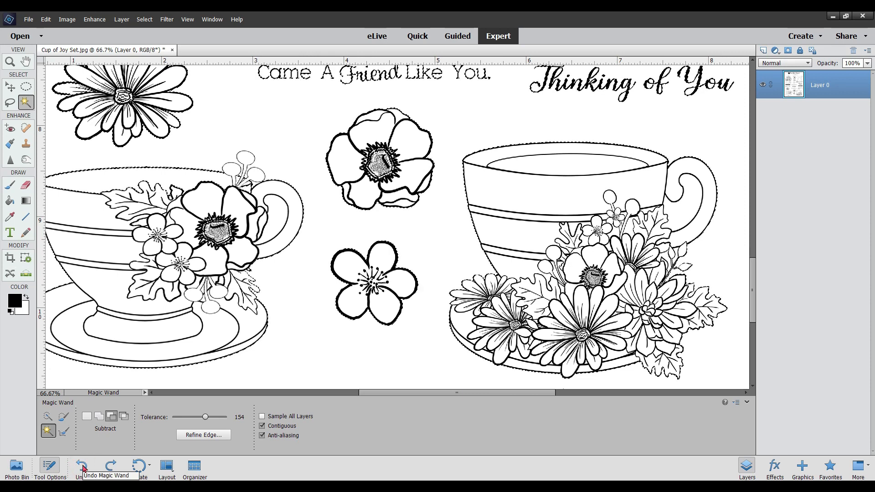
left_click(82, 467)
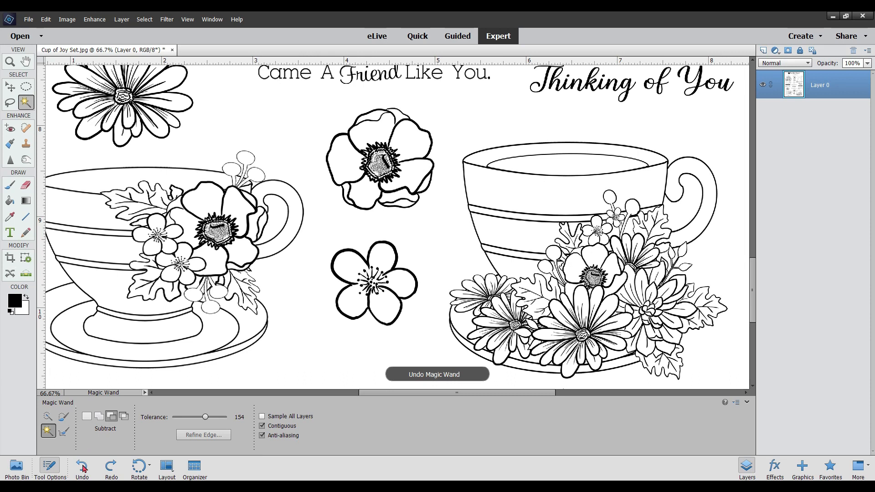
Step: Set the Magic Wand tolerance to 84, select the white area around the artwork and cut it onto a new layer
scroll(268, 202, "right", 2)
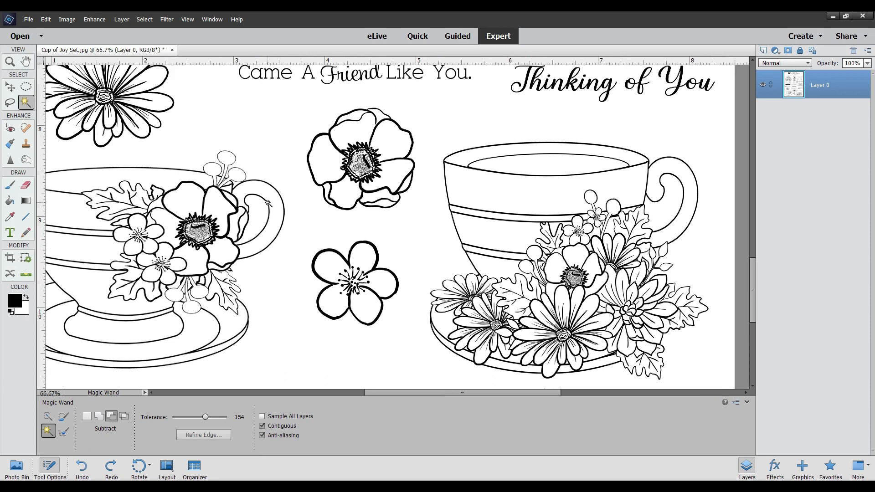
left_click(190, 417)
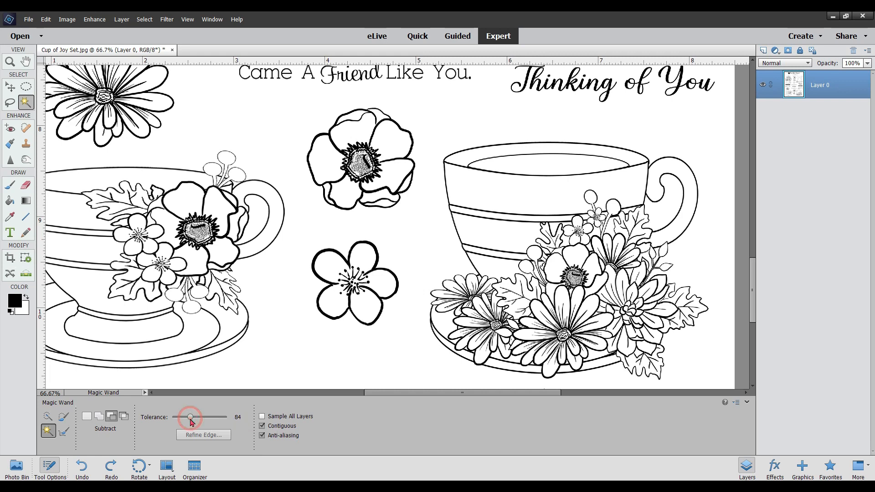
left_click(269, 286)
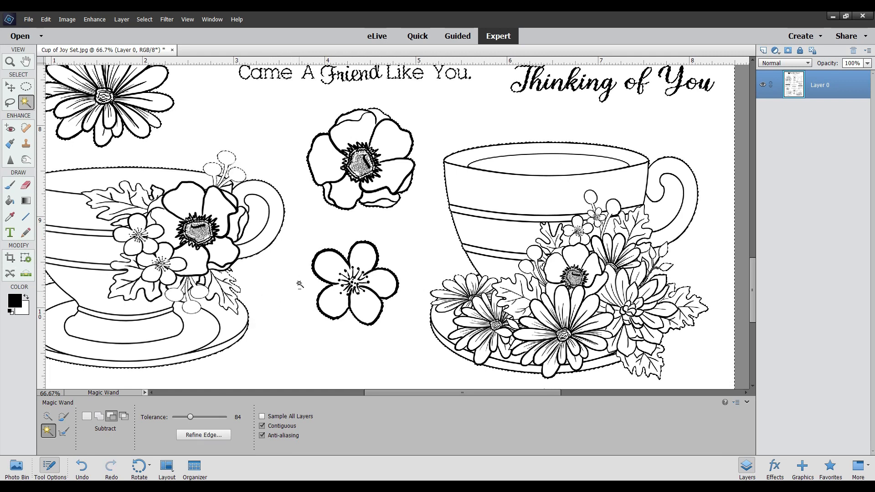
right_click(285, 286)
left_click(313, 425)
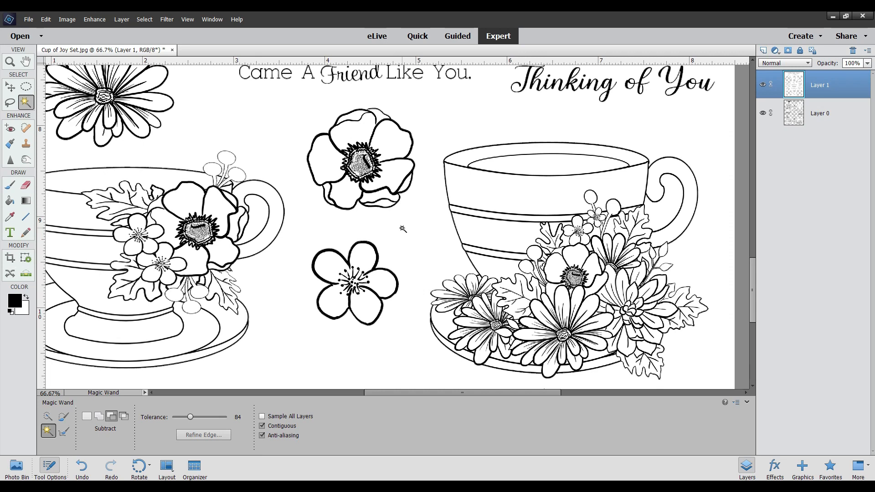
Step: Hide Layer 1, which holds the cut-out white background
scroll(400, 230, "right", 2)
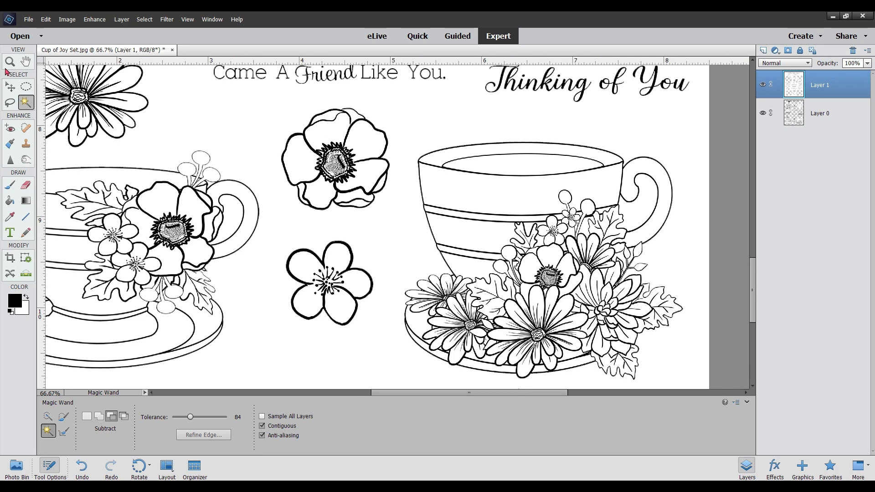
left_click(10, 61)
left_click(69, 422)
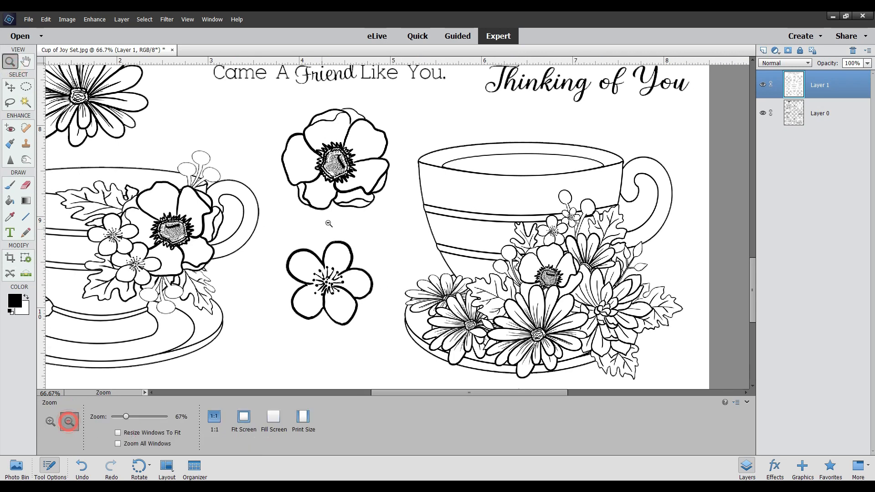
left_click(327, 222)
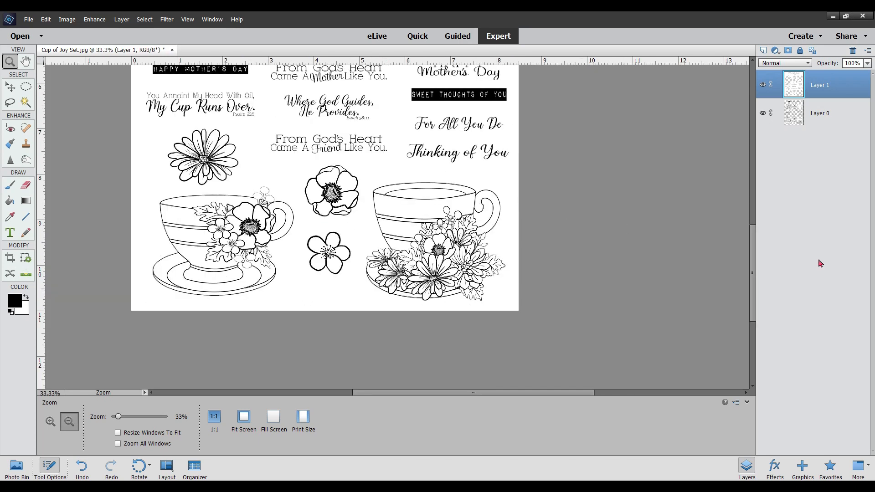
scroll(521, 398, "left", 5)
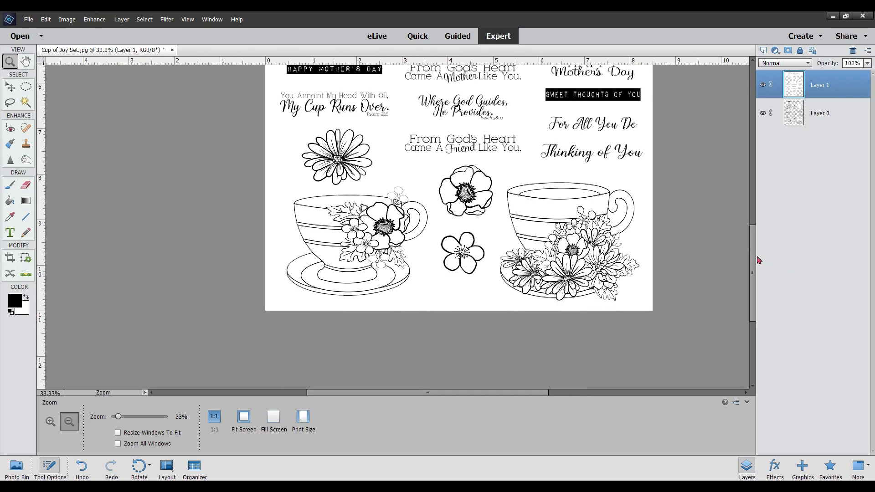
left_click_drag(756, 255, 757, 206)
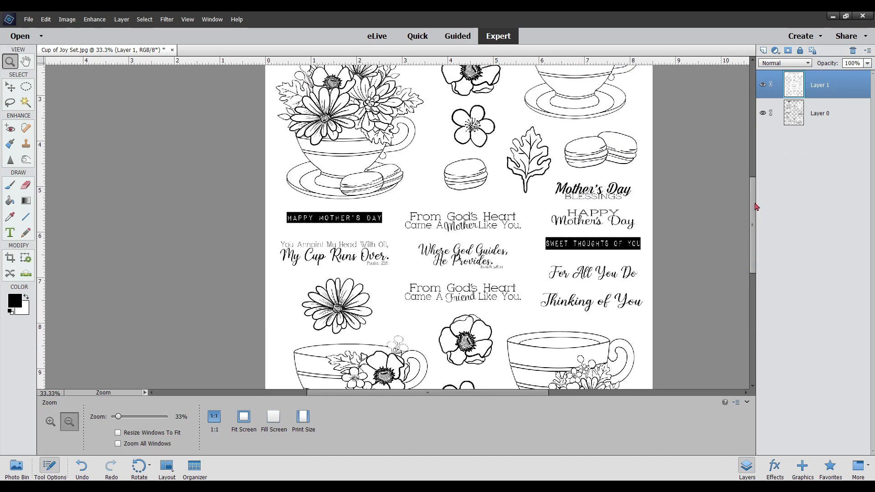
left_click(763, 85)
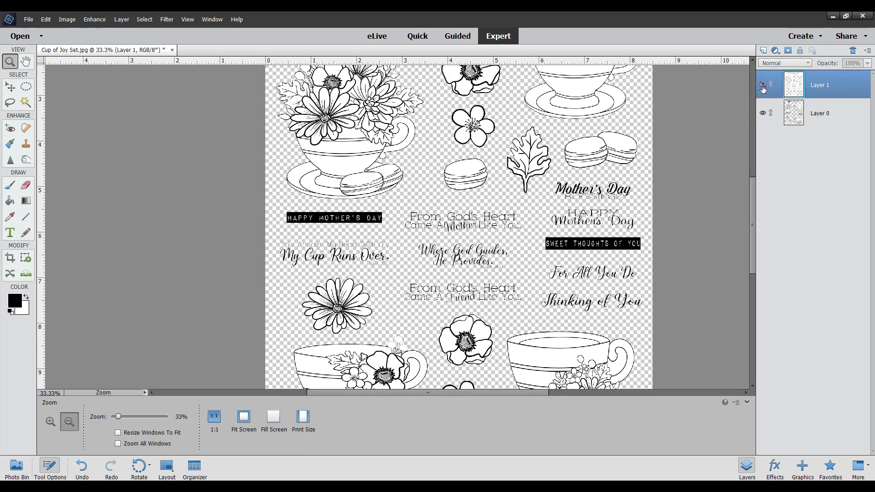
Step: Start a crop in photo ratio and fit its frame around the large flower in the upper middle of the sheet
left_click_drag(755, 229, 752, 199)
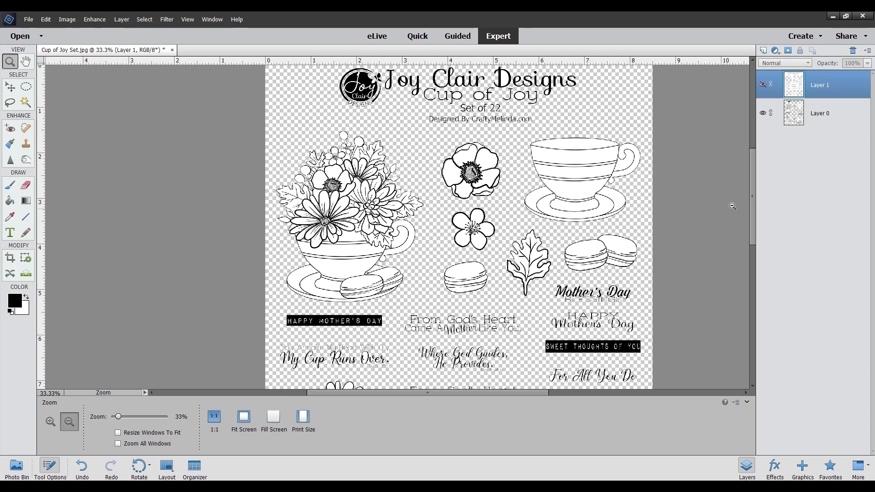
mouse_move(752, 195)
left_mouse_down()
mouse_move(753, 275)
mouse_move(747, 202)
left_mouse_up()
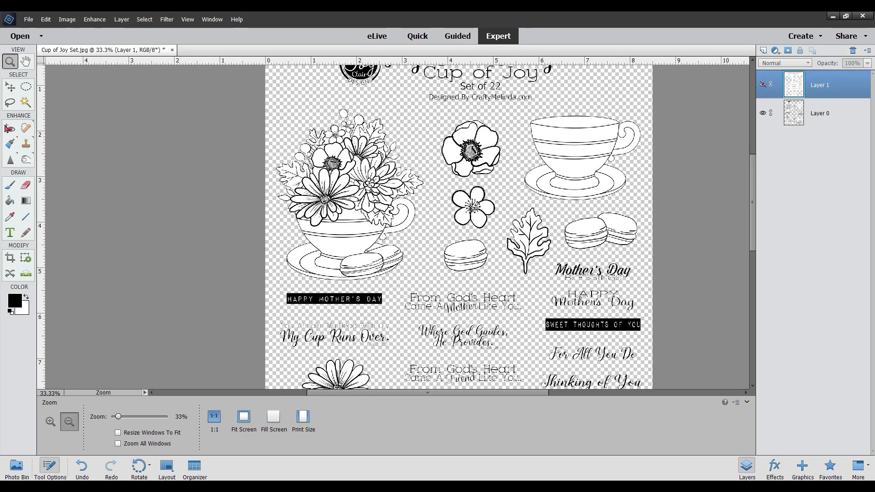
left_click(10, 259)
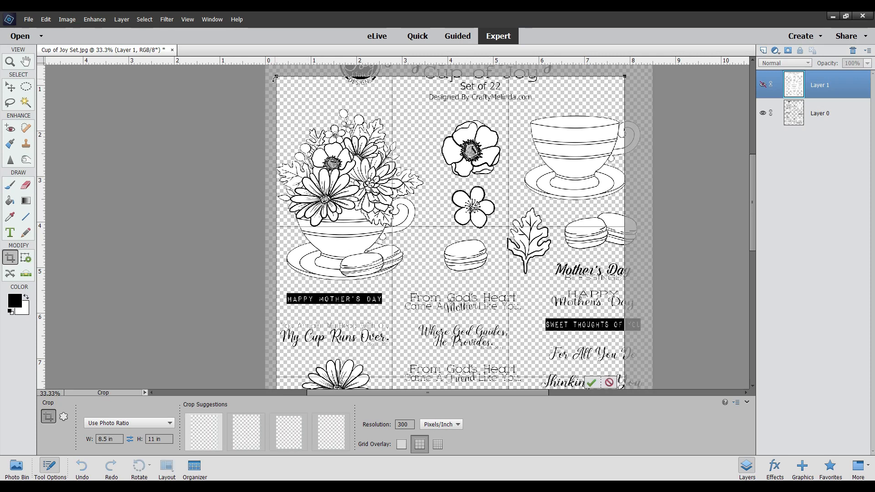
left_click_drag(278, 77, 400, 146)
left_click_drag(542, 272, 552, 284)
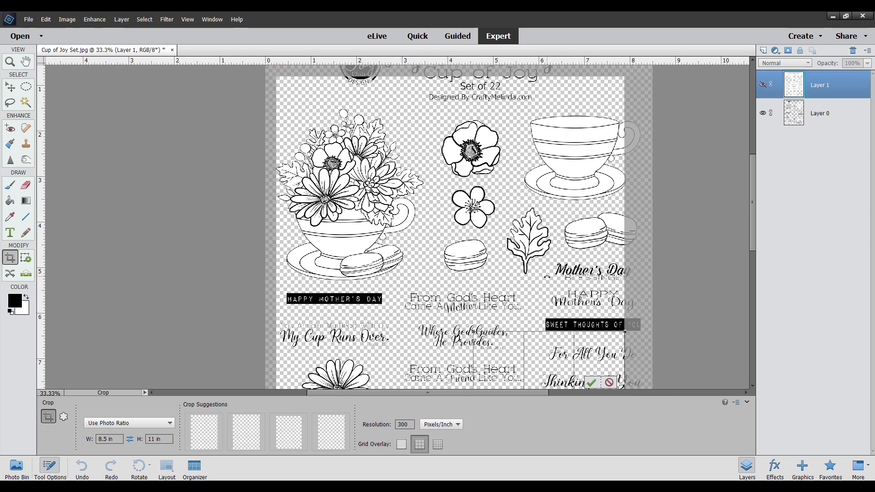
mouse_move(590, 368)
left_mouse_down()
mouse_move(485, 97)
mouse_move(520, 148)
mouse_move(553, 158)
left_mouse_up()
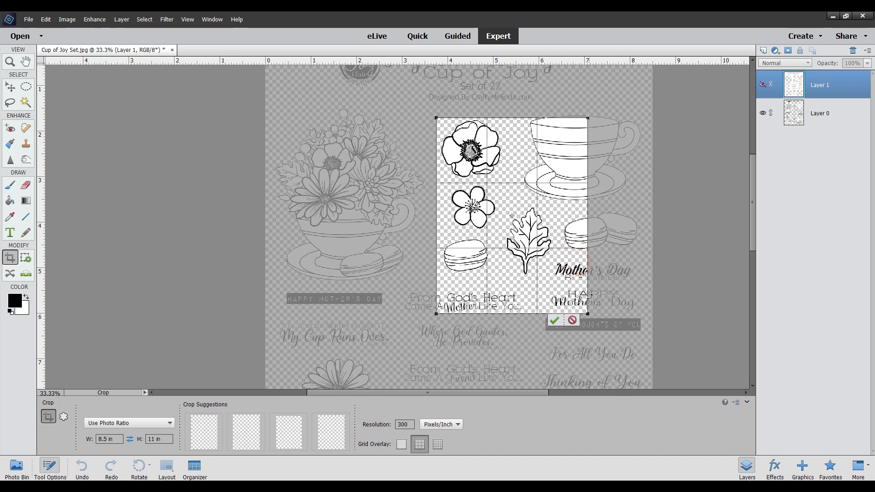
left_click_drag(586, 314, 501, 201)
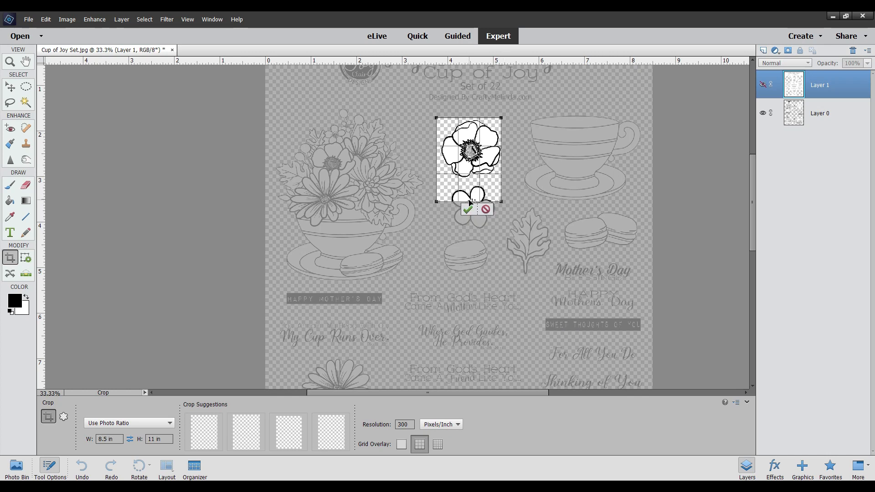
left_click_drag(476, 161, 479, 142)
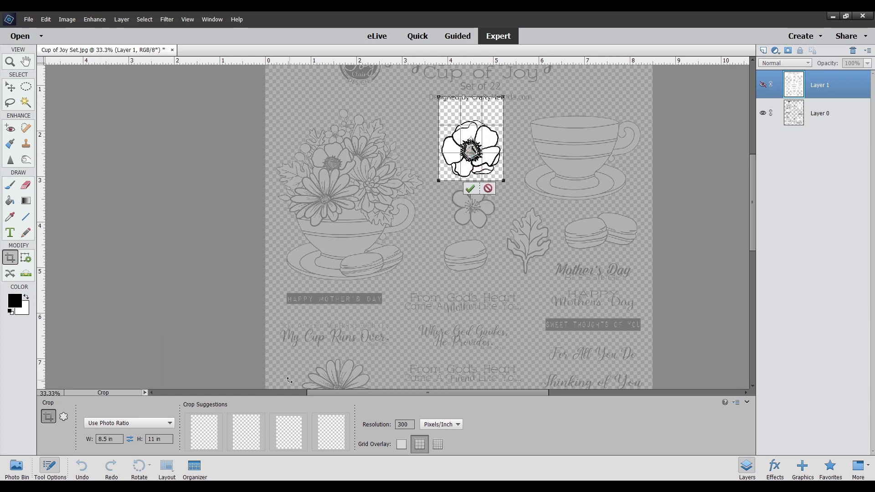
Step: Set the crop to No Restriction, fit the frame closely around the large flower in the sheet's upper middle and apply the crop
left_click(143, 423)
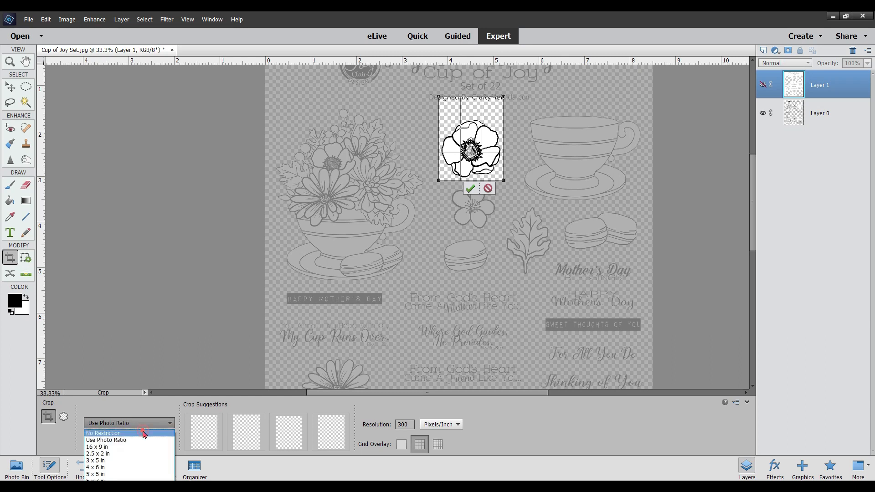
left_click(144, 433)
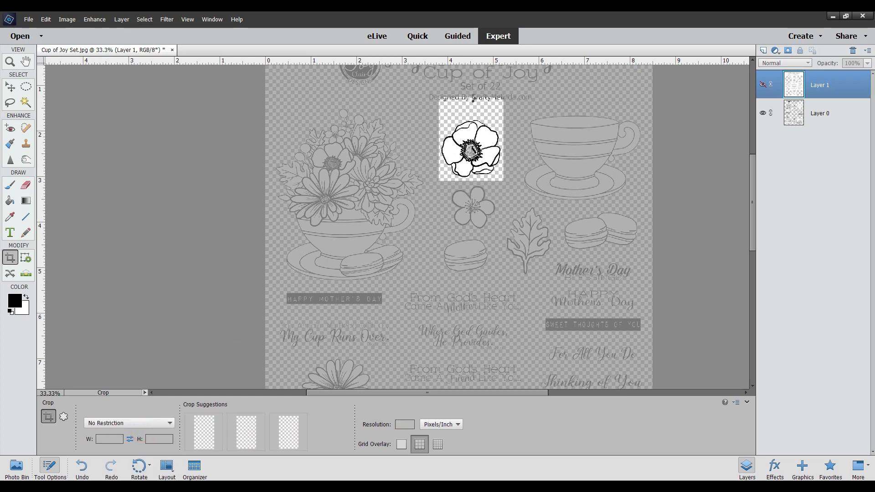
left_click_drag(278, 81, 429, 307)
left_click_drag(490, 336, 489, 133)
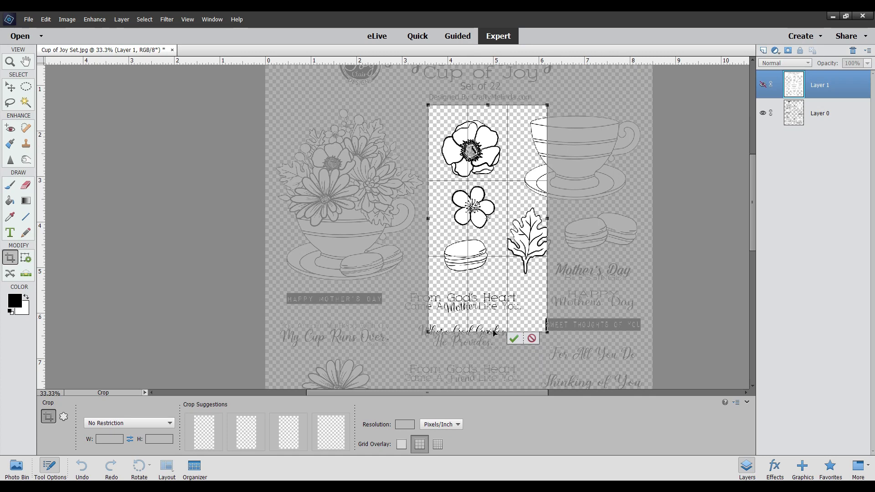
left_click_drag(488, 332, 482, 183)
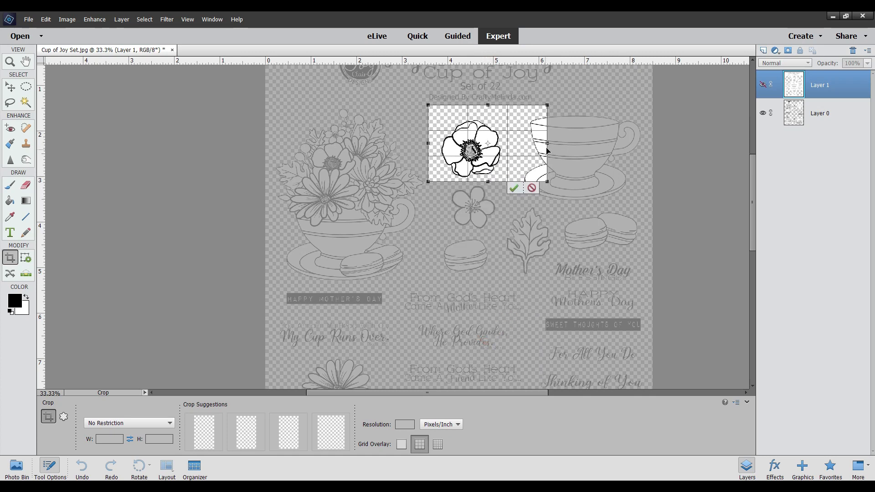
right_click(512, 148)
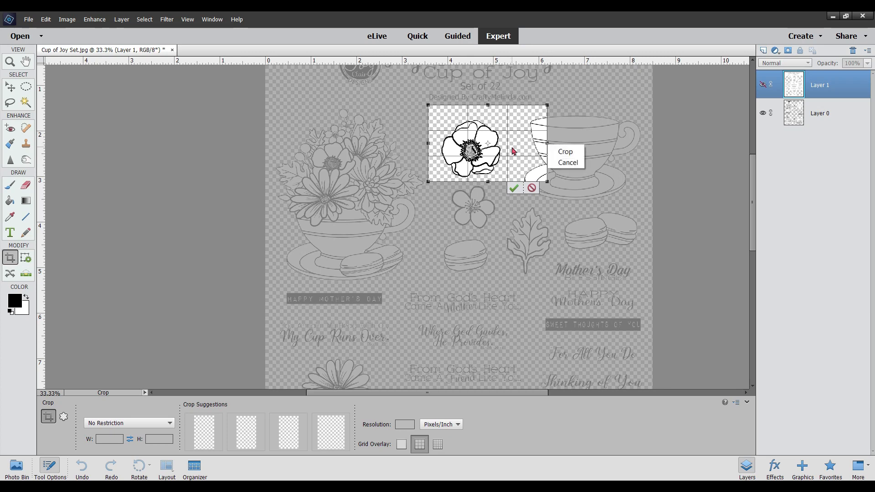
left_click(548, 145)
left_click_drag(547, 142, 506, 149)
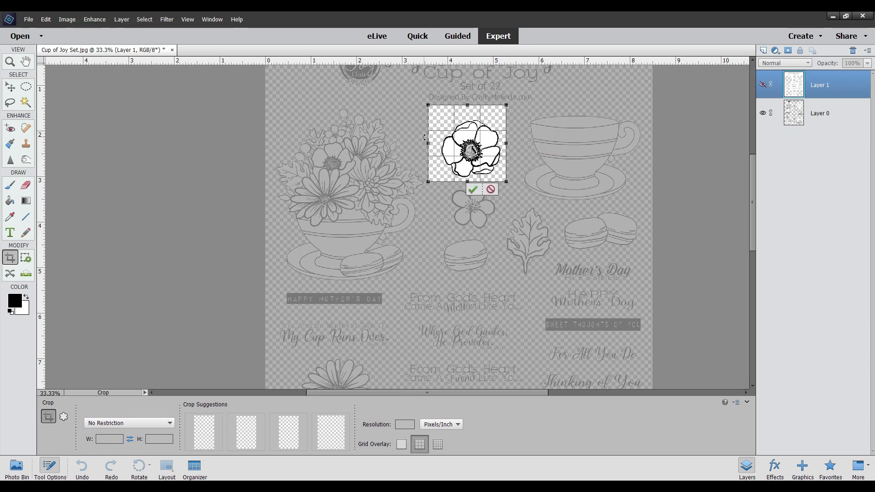
left_click_drag(428, 143, 440, 143)
left_click_drag(473, 106, 473, 115)
left_click(473, 189)
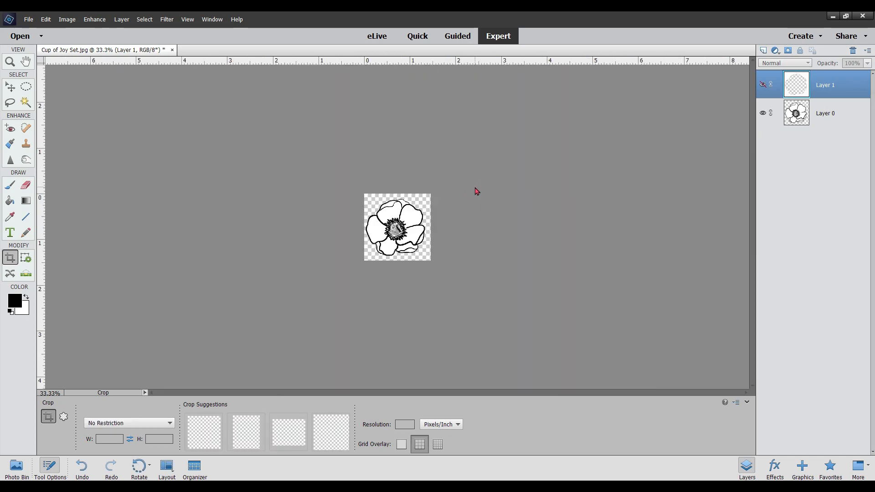
Step: Start a new document with the Custom preset and set its resolution to 300 pixels/inch
key("ctrl+n")
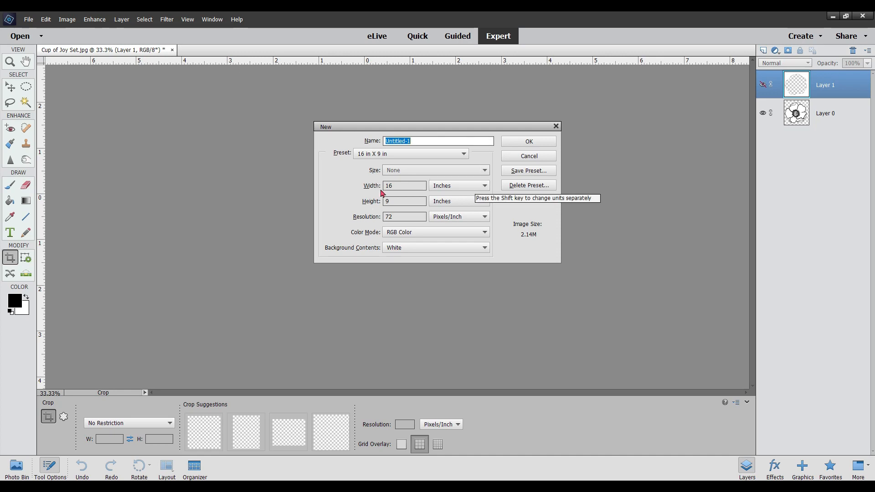
left_click(407, 154)
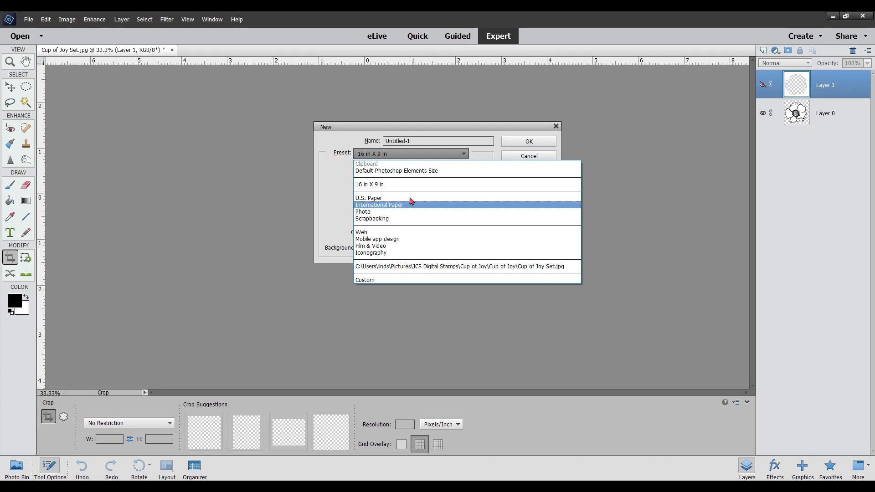
left_click(385, 280)
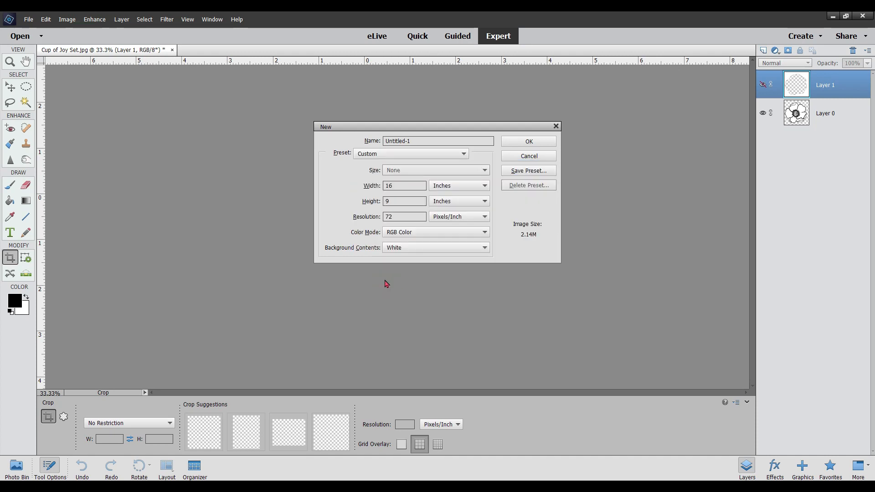
left_click(472, 190)
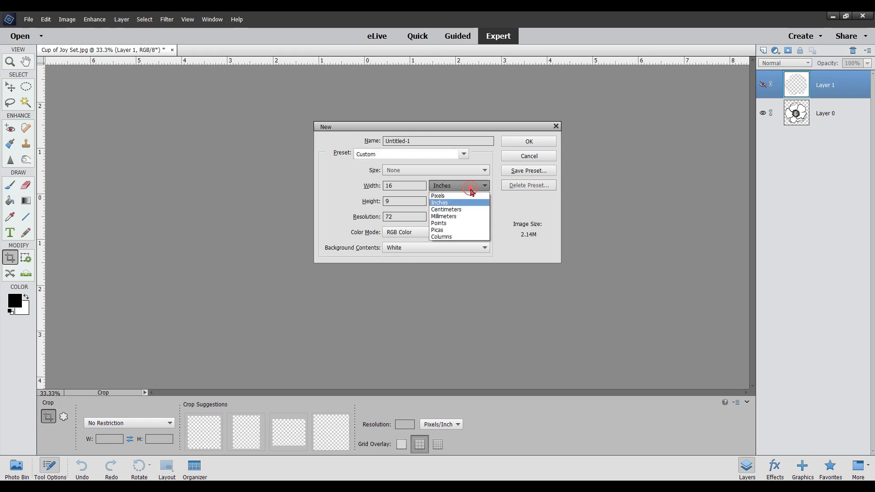
left_click(471, 189)
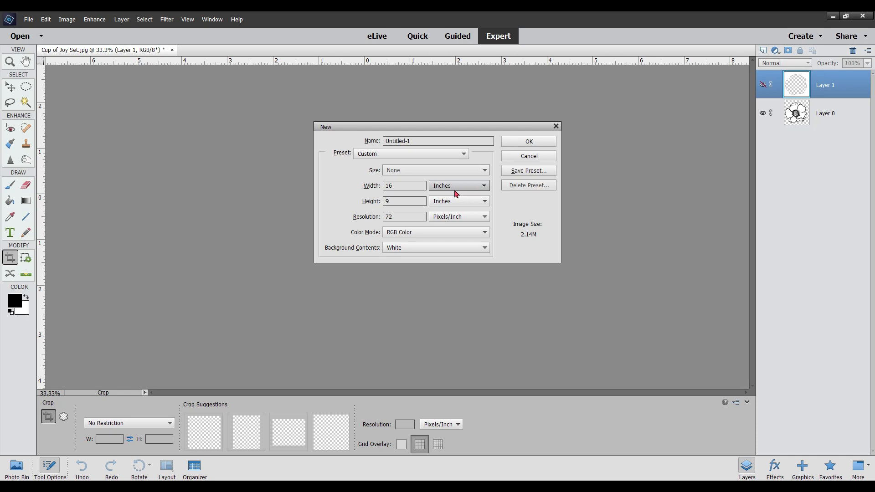
double_click(410, 213)
key("BackSpace")
type("300")
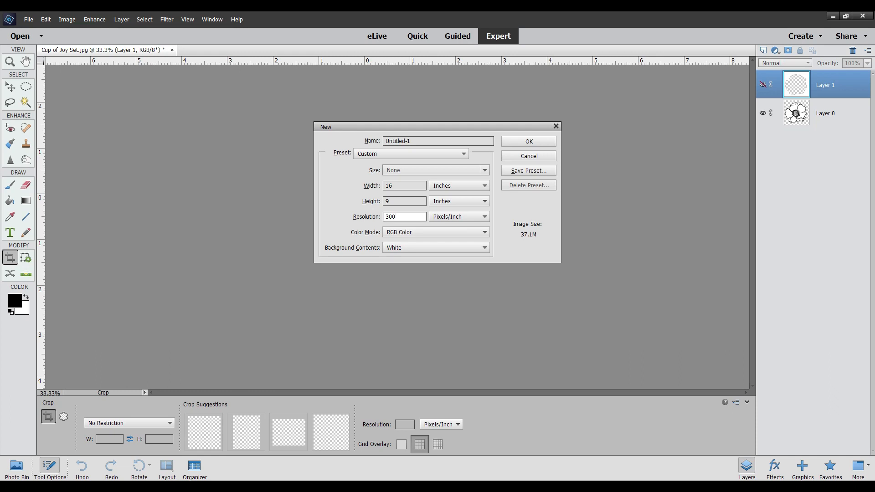
Step: Set the new document's size to 4.25 inches wide by 5.5 inches high and create it
double_click(401, 188)
key("BackSpace")
type("4.")
key("Tab")
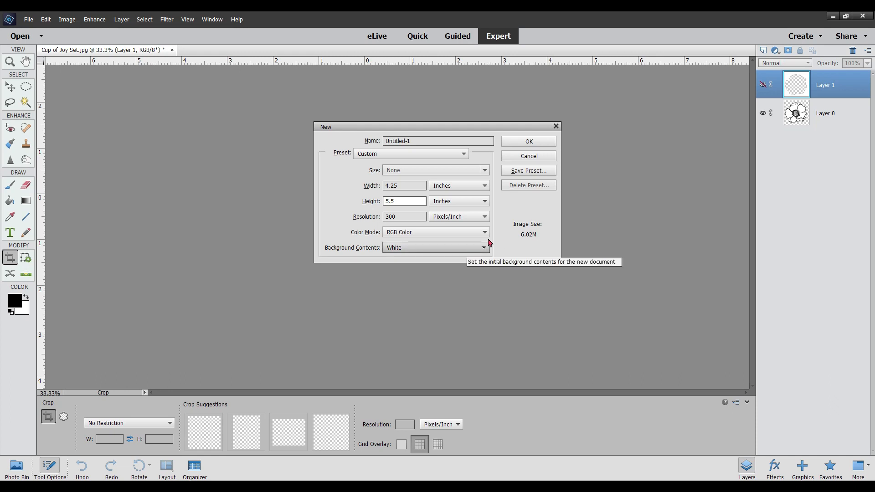
left_click(529, 142)
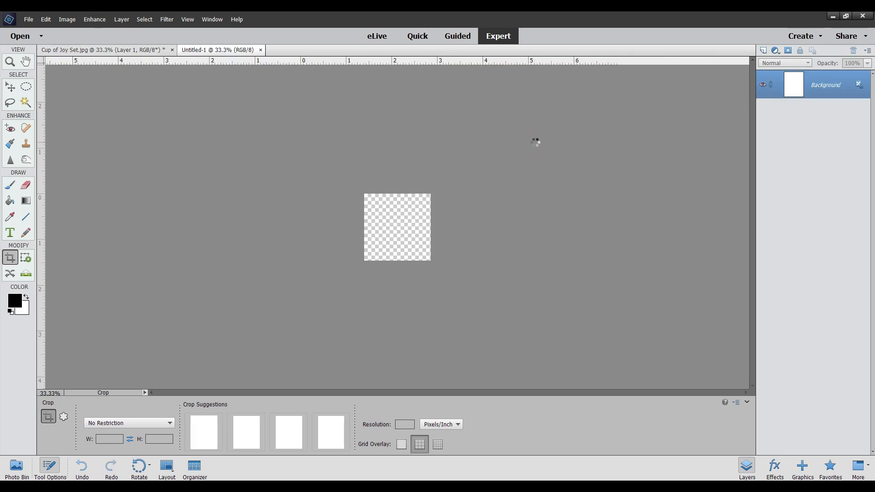
Step: Add the cropped flower to the new blank document and rename its layer Flower
left_click(16, 465)
left_click_drag(70, 432, 373, 189)
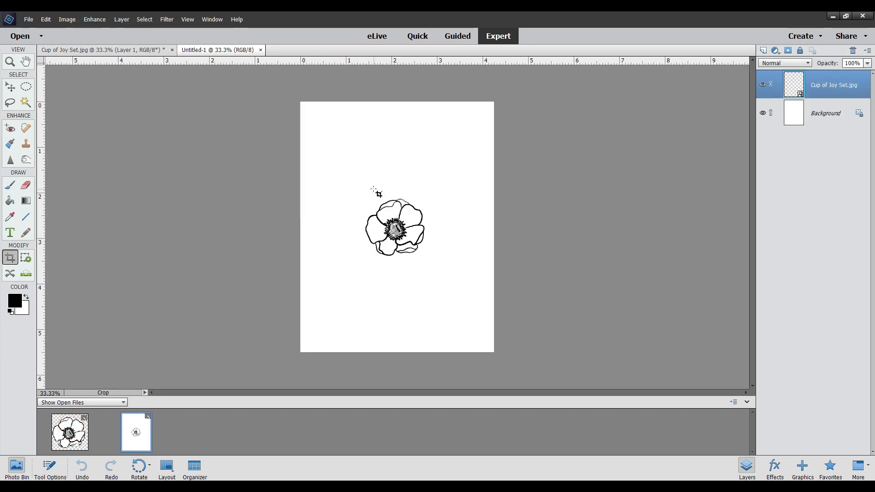
right_click(833, 85)
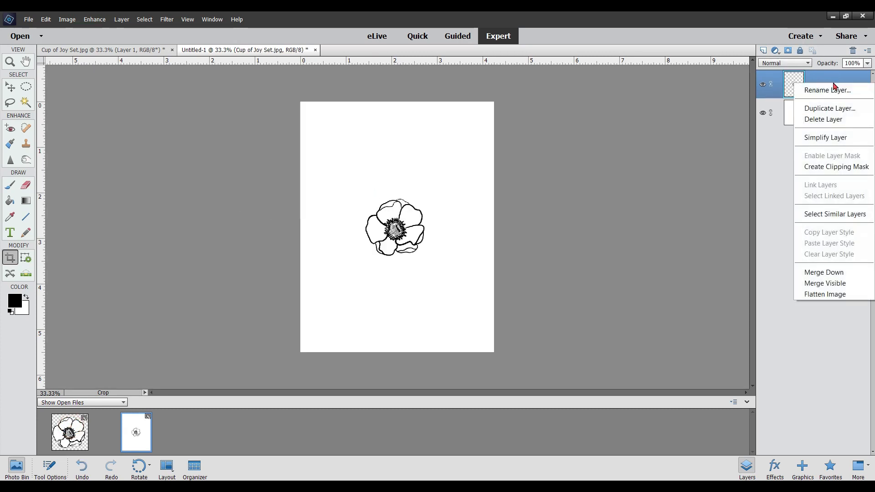
left_click(833, 88)
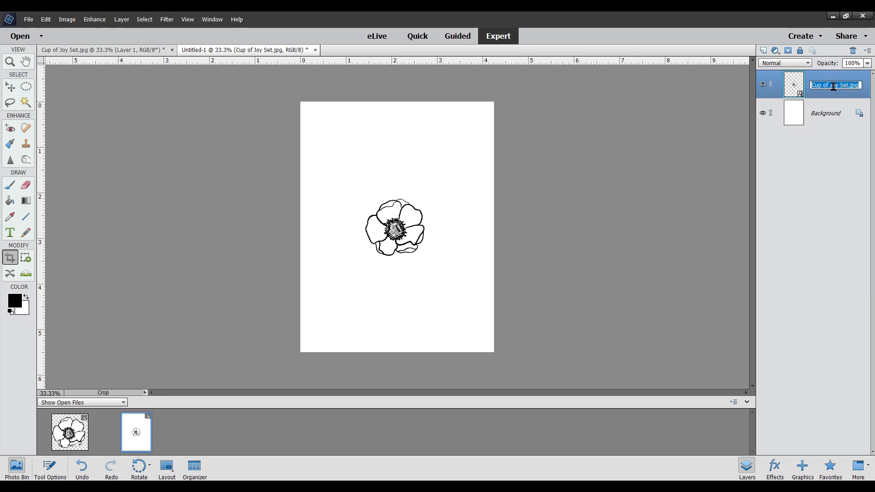
type("Flower")
key("Return")
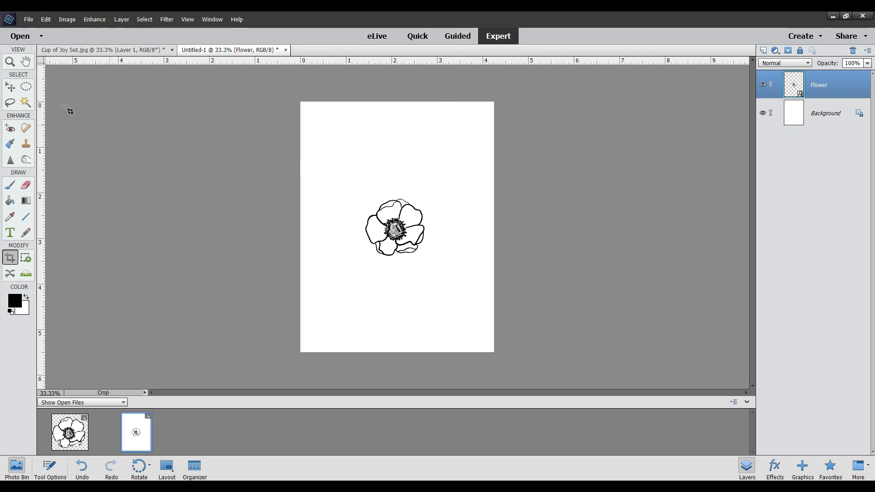
Step: Move the flower to the upper left area of the card page
left_click(10, 87)
left_click_drag(394, 228, 350, 153)
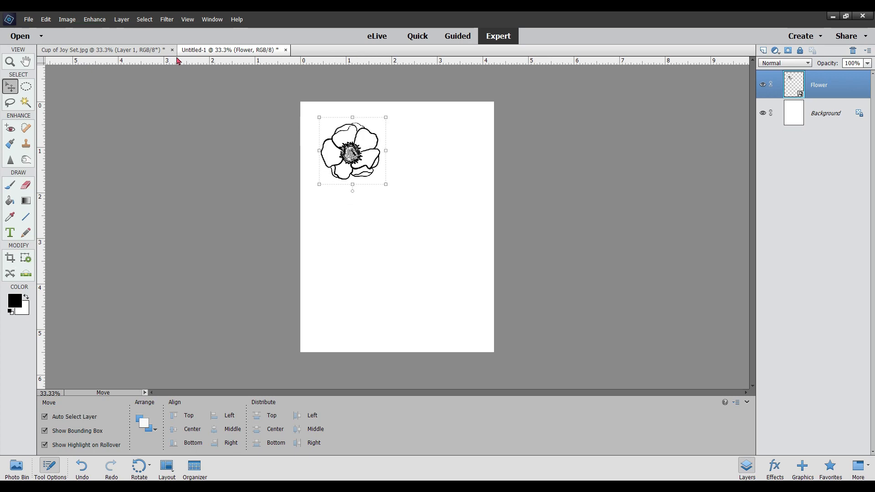
Step: Undo the flower crop in Cup of Joy Set.jpg and crop the sheet to the single leaf instead
left_click(141, 50)
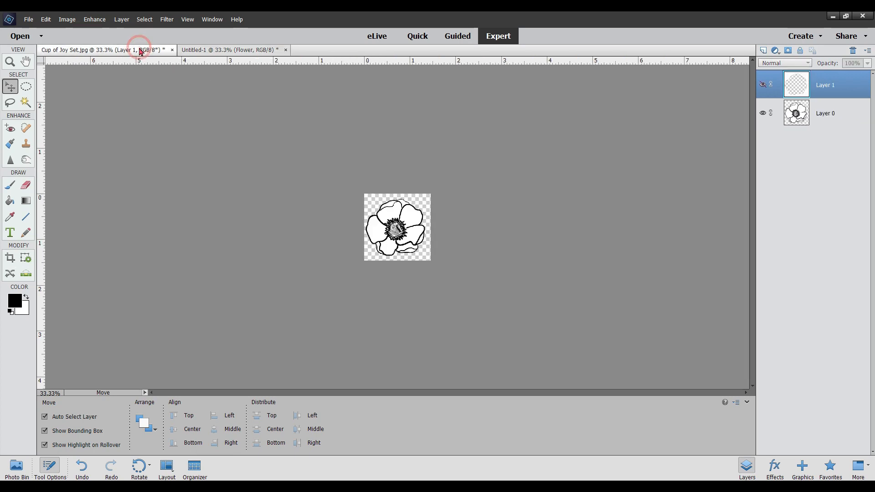
left_click(82, 467)
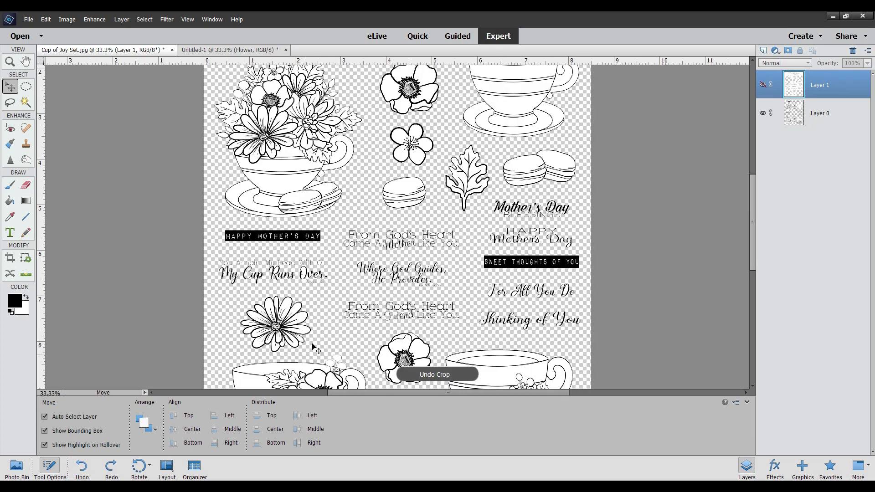
left_click(10, 258)
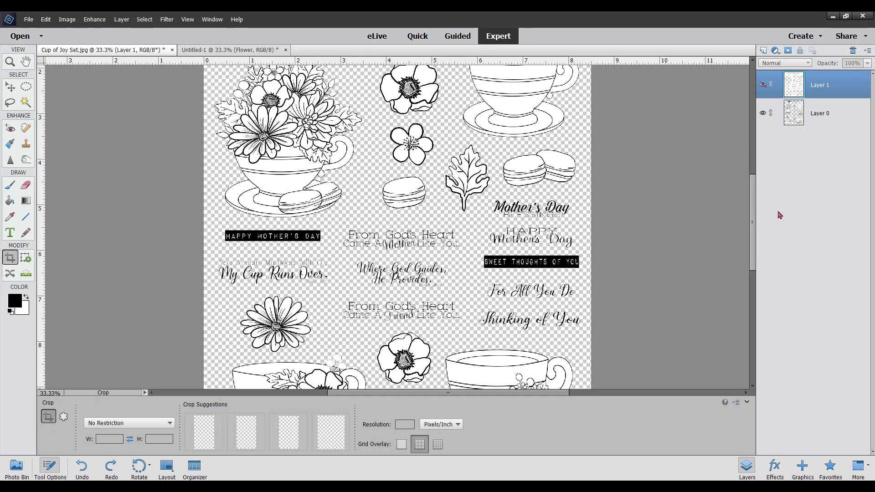
mouse_move(755, 196)
left_mouse_down()
mouse_move(755, 248)
mouse_move(755, 193)
left_mouse_up()
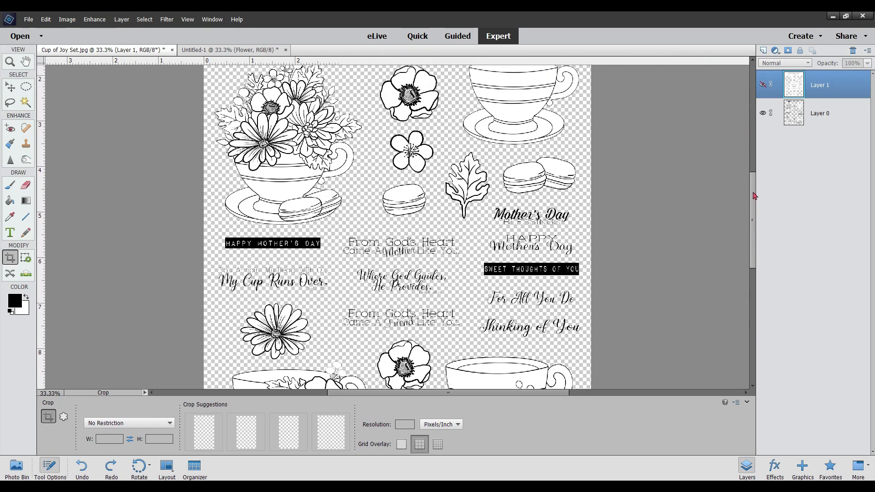
left_click_drag(445, 148, 492, 222)
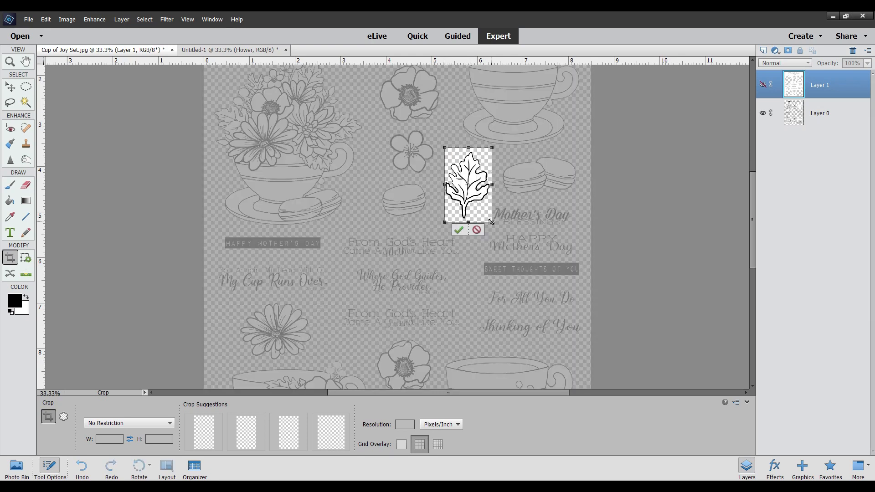
left_click(460, 231)
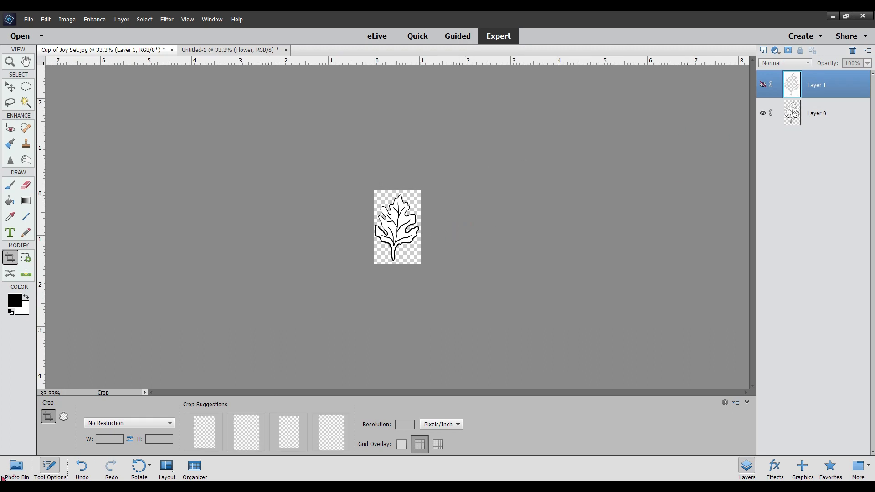
Step: Add the cropped leaf to the Untitled-1 document and rename its layer Leaf
left_click(16, 467)
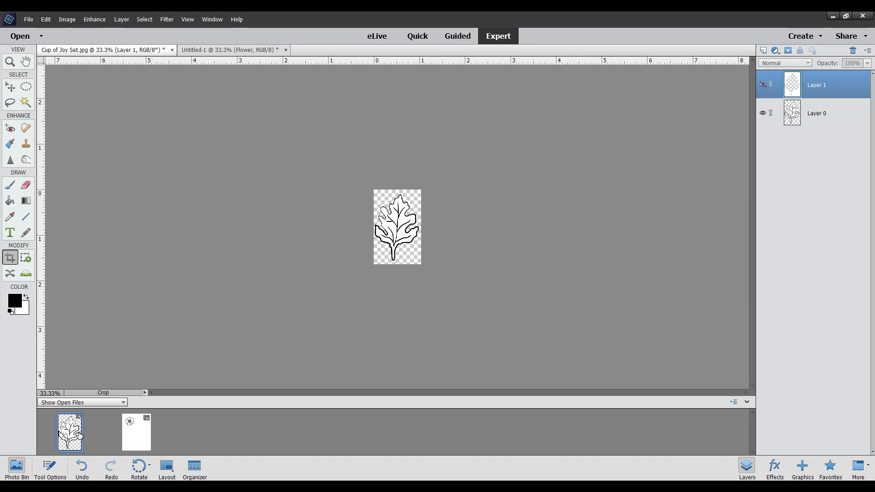
left_click(141, 435)
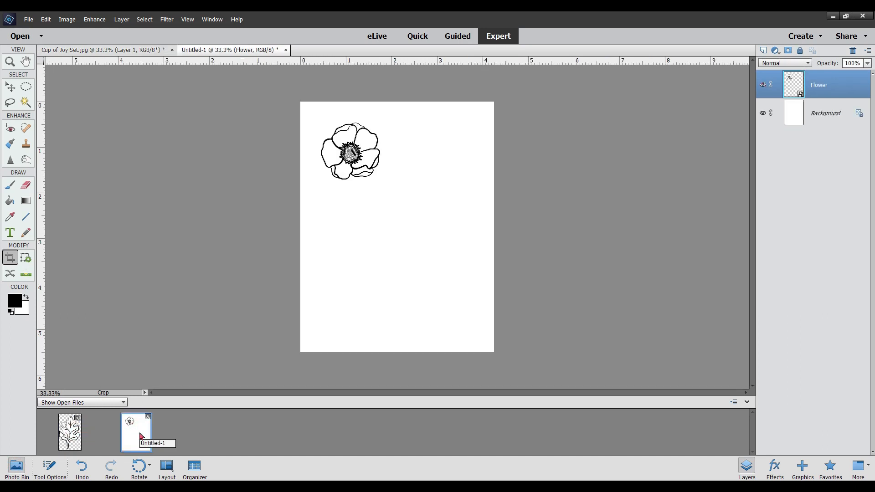
left_click_drag(69, 432, 371, 206)
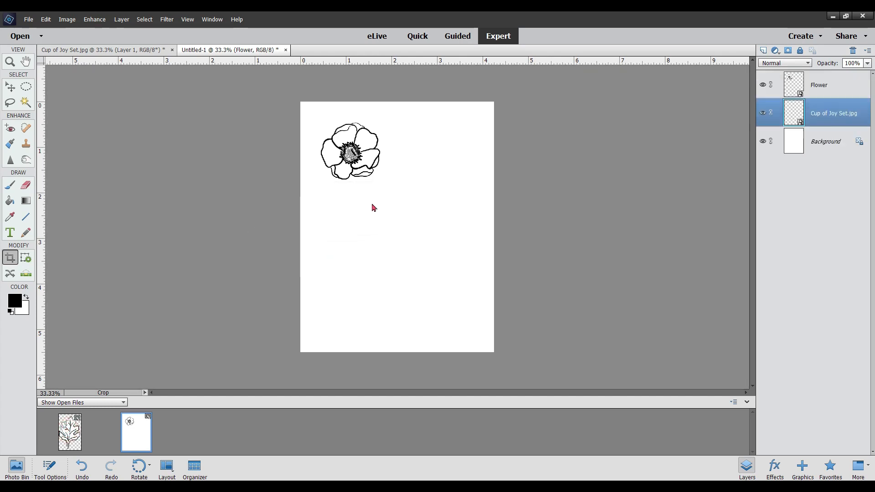
right_click(823, 114)
left_click(826, 118)
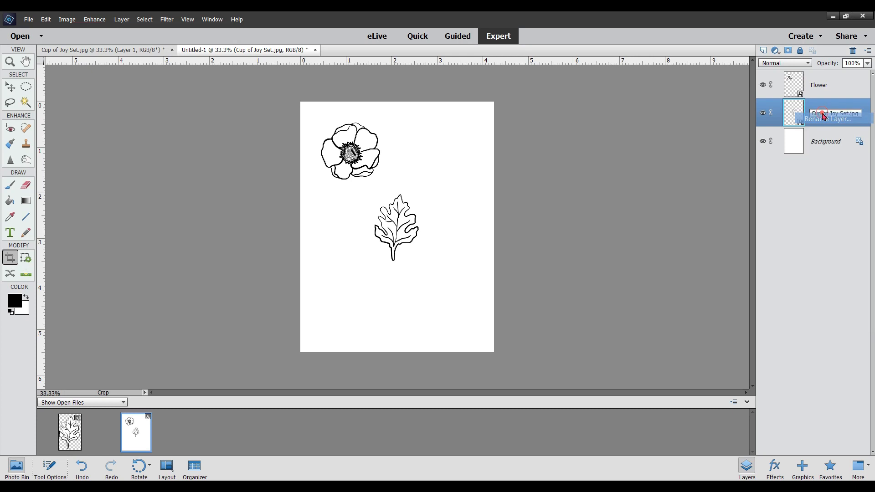
type("Leaf")
key("Return")
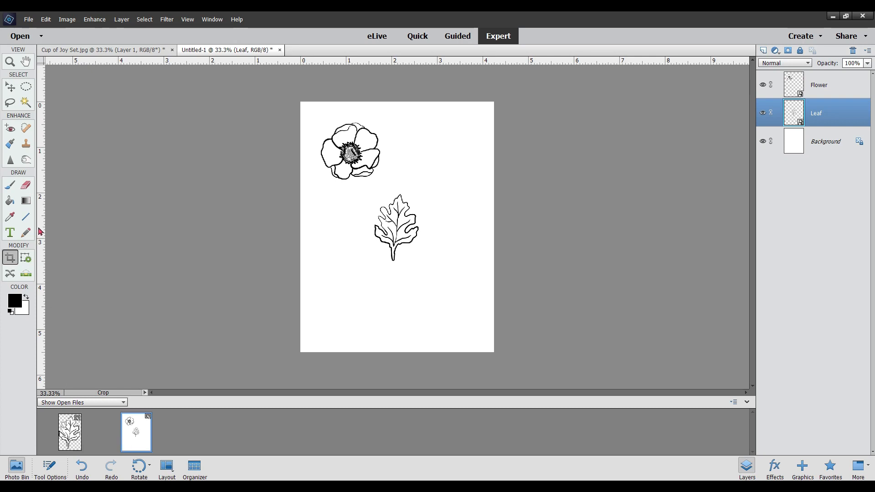
Step: Rotate the leaf about 117 degrees clockwise and tuck it behind the flower's lower right petals
left_click(10, 86)
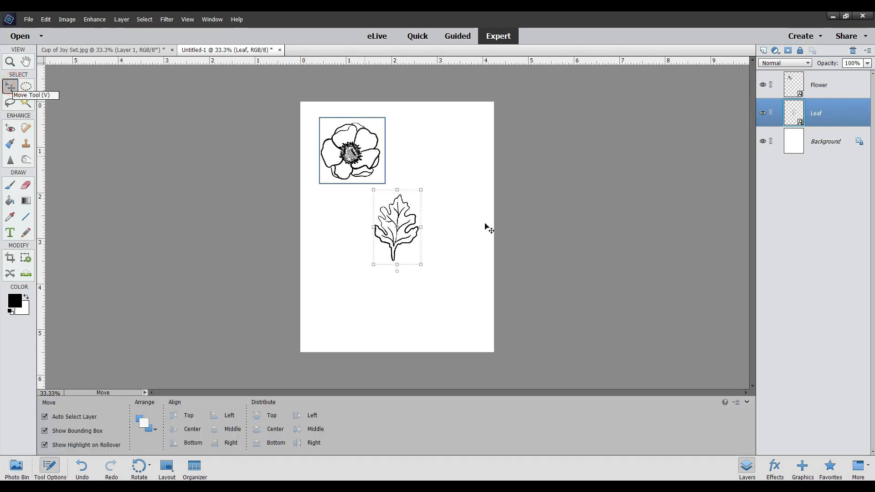
left_click(421, 189)
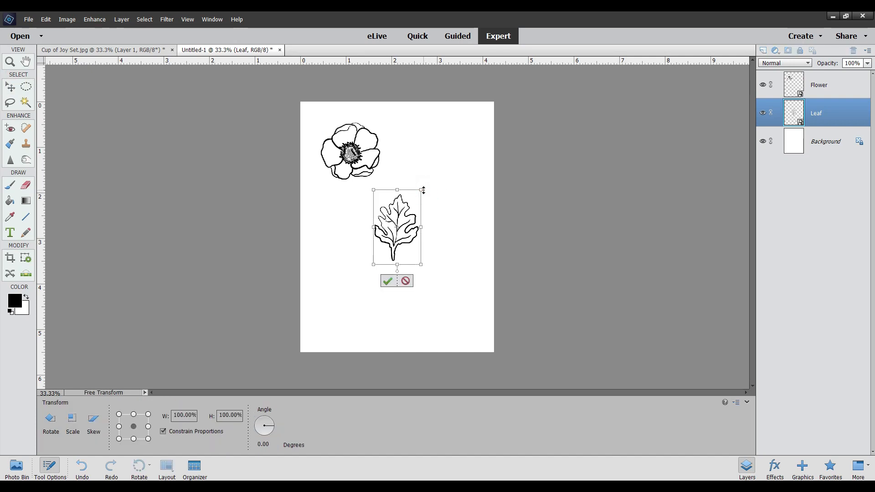
left_click_drag(425, 187, 415, 272)
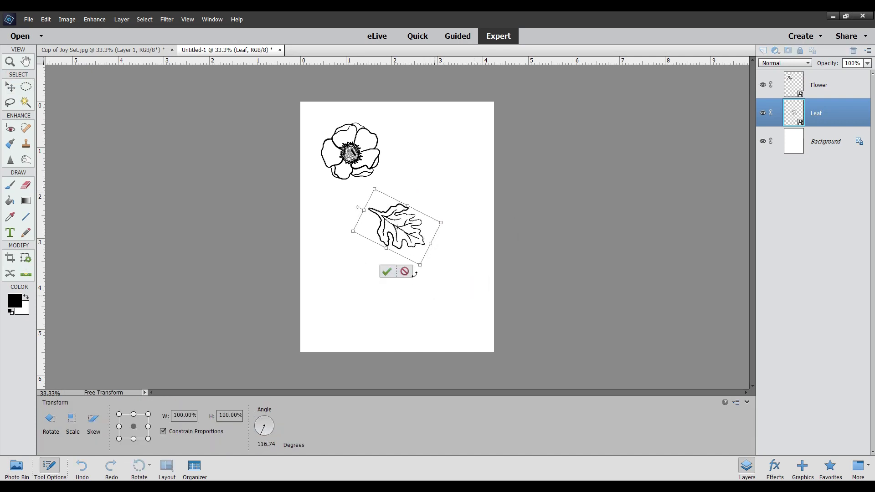
left_click(387, 275)
left_click_drag(399, 240, 381, 177)
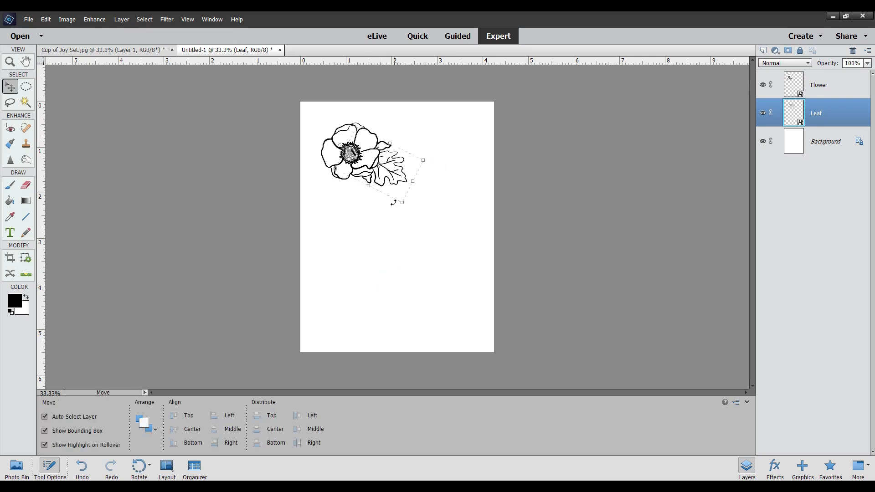
Step: Undo the leaf crop in Cup of Joy Set.jpg and crop the sheet to the single macaron instead
left_click(454, 209)
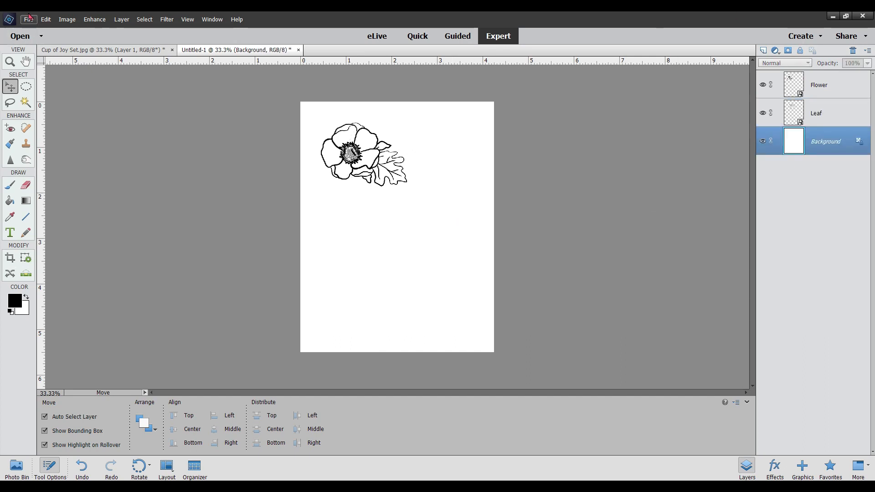
left_click(17, 465)
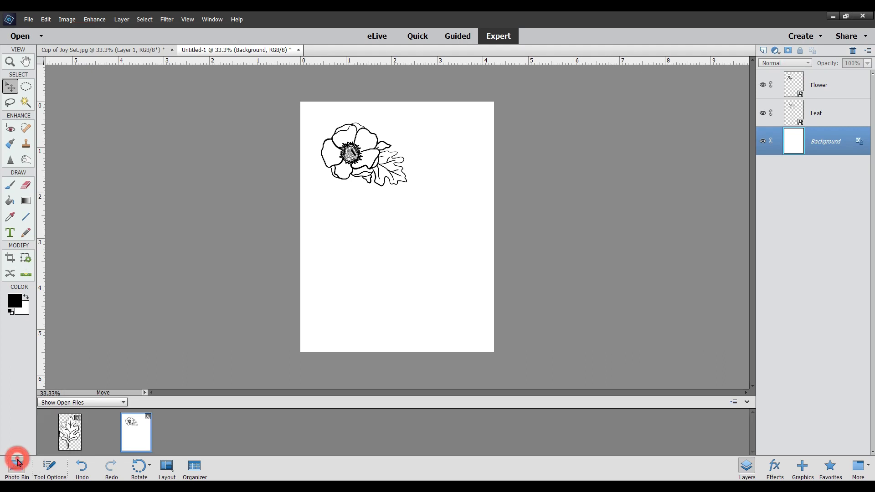
left_click(68, 437)
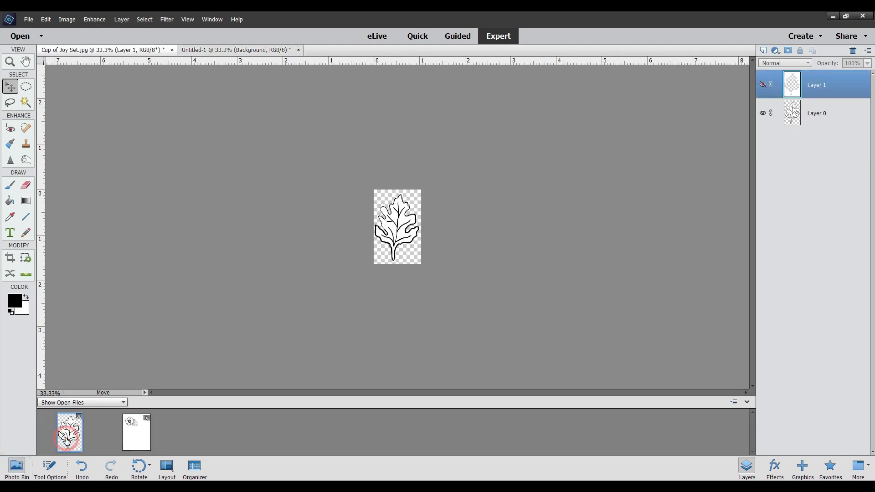
left_click(81, 466)
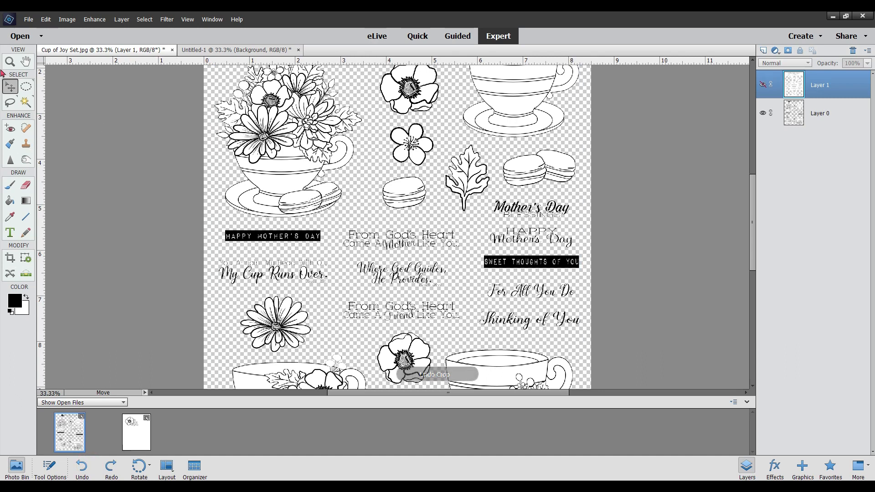
left_click(10, 258)
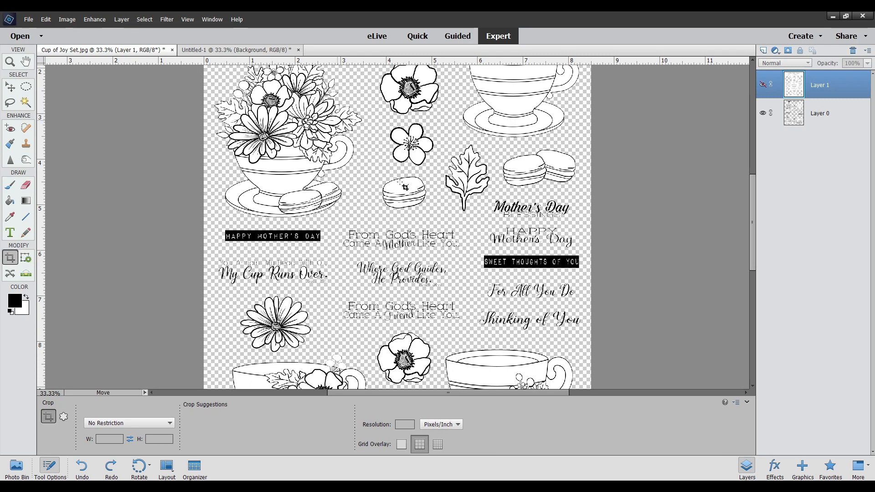
left_click_drag(381, 175, 430, 215)
left_click_drag(432, 216, 433, 217)
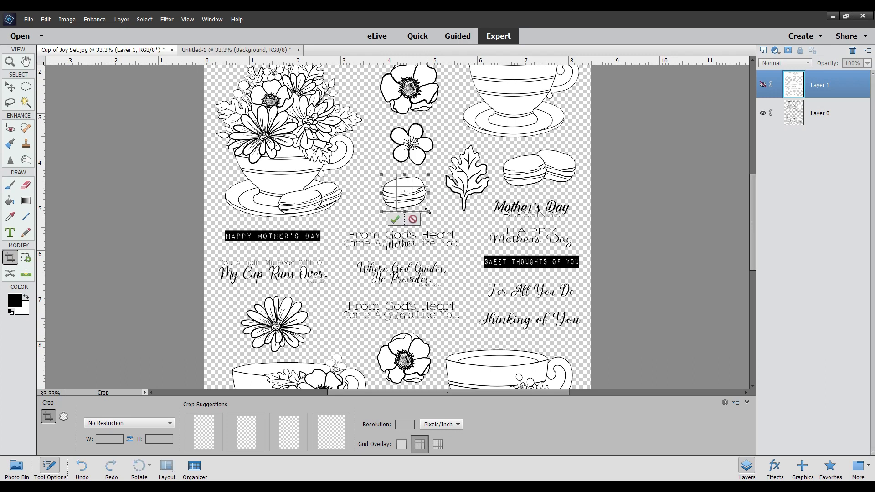
left_click(395, 221)
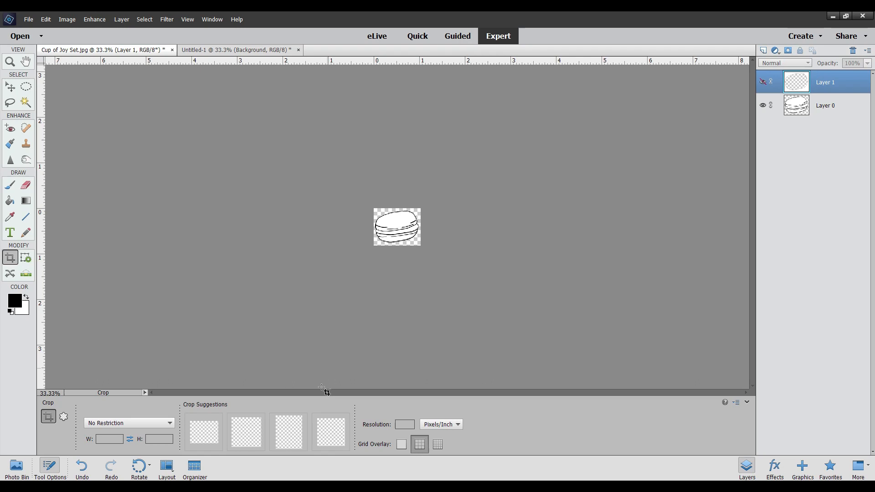
Step: Add the cropped macaron to Untitled-1 and place it at the page's top edge above the leaf, rotated about 26 degrees clockwise
left_click(16, 467)
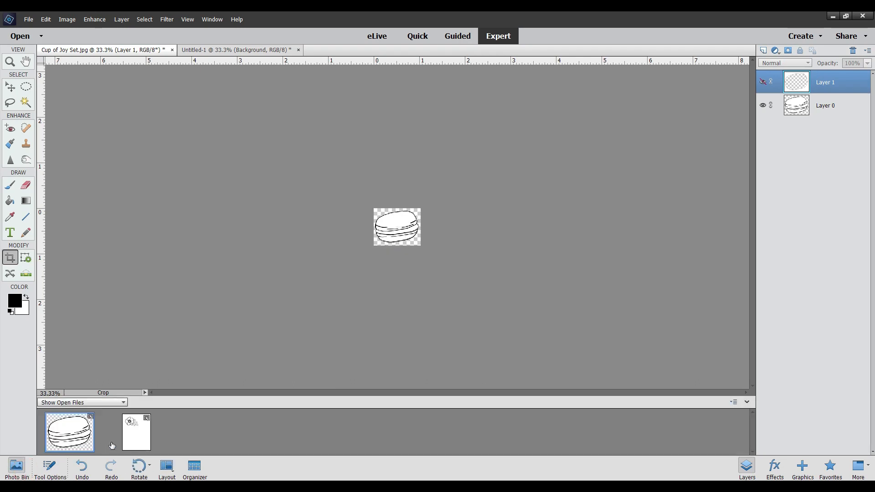
left_click(146, 439)
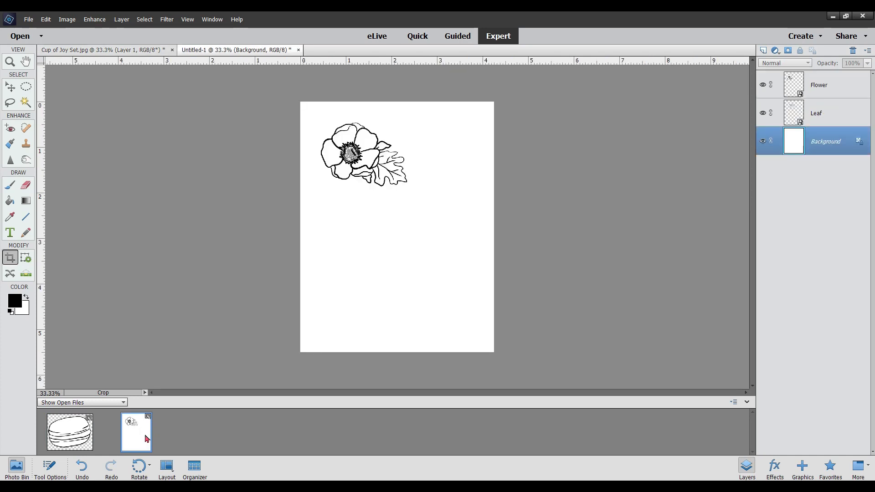
left_click_drag(81, 440, 429, 273)
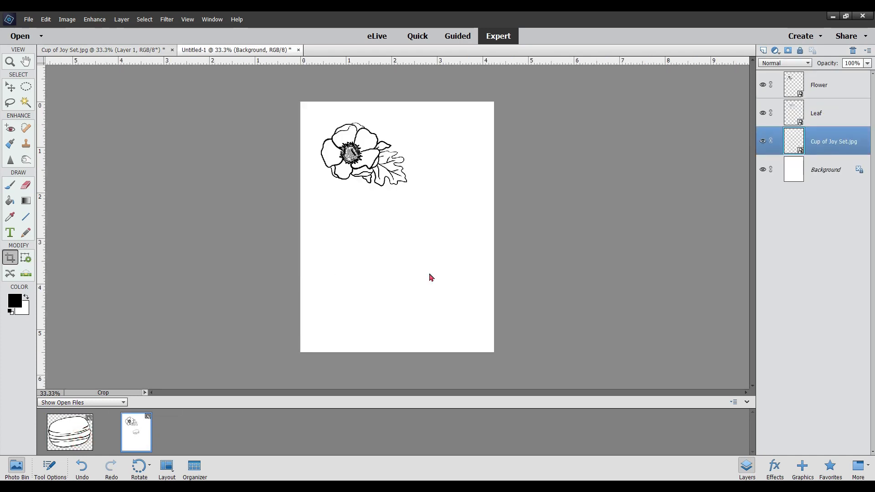
left_click(10, 87)
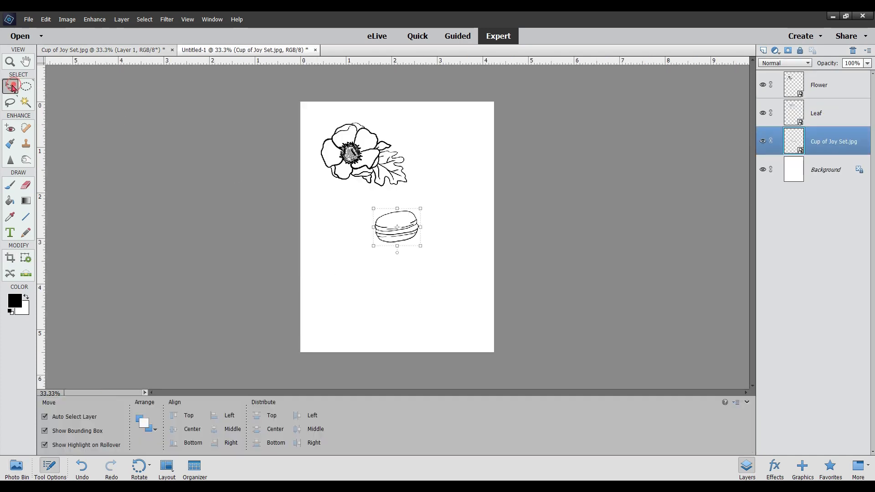
left_click_drag(430, 205, 421, 119)
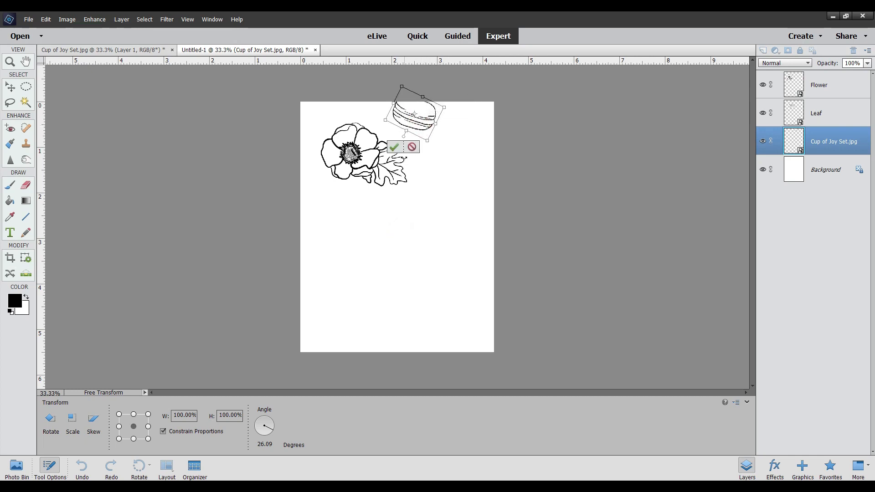
left_click(394, 146)
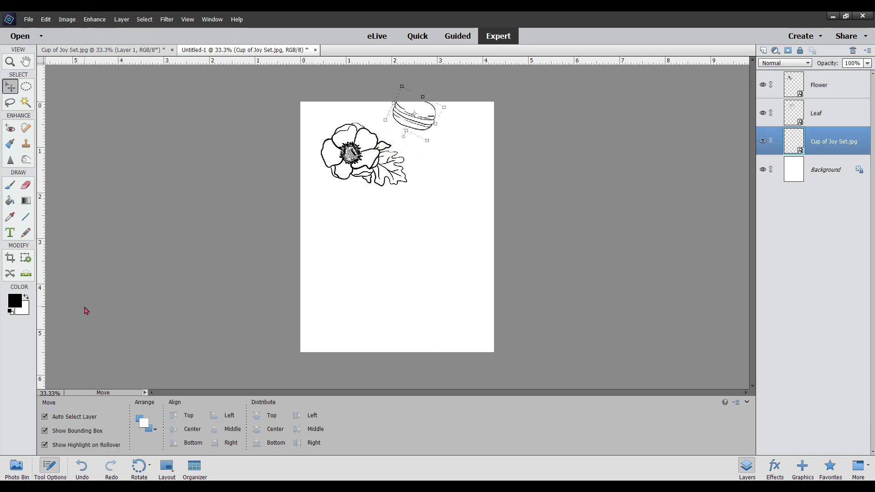
Step: Undo the single macaron crop in Cup of Joy Set.jpg and crop the sheet to the pair of macarons instead
left_click(15, 465)
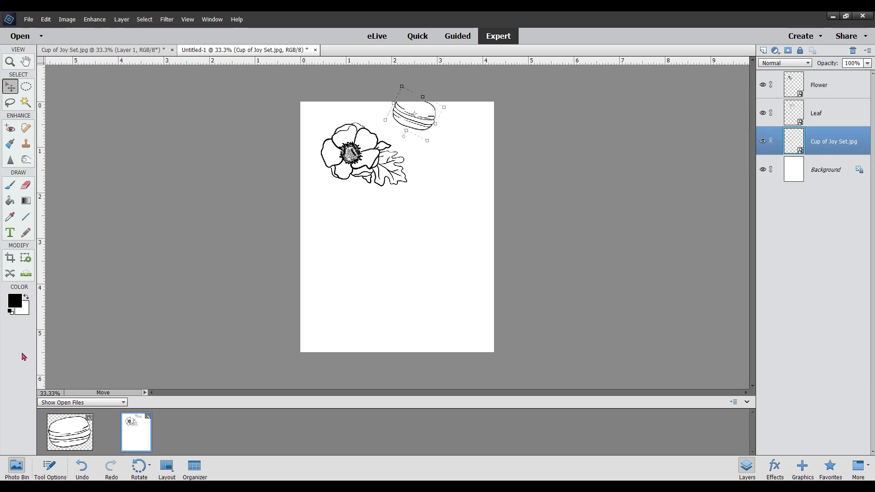
left_click(79, 438)
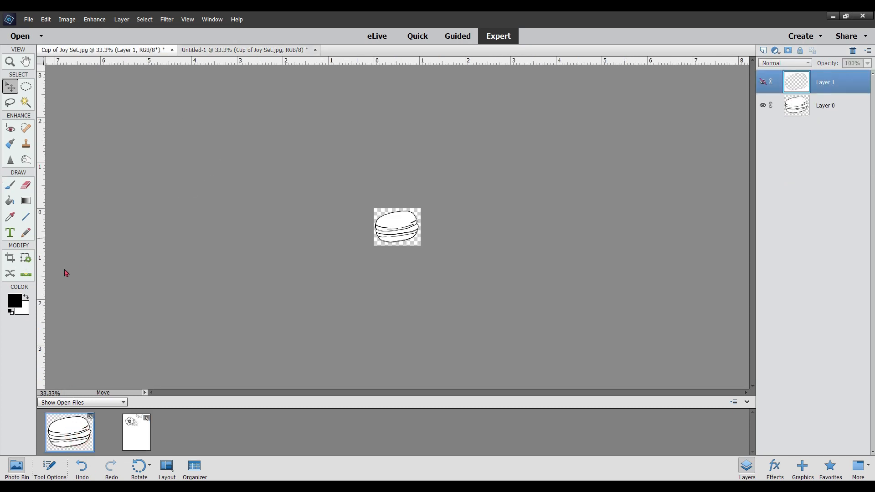
left_click(82, 469)
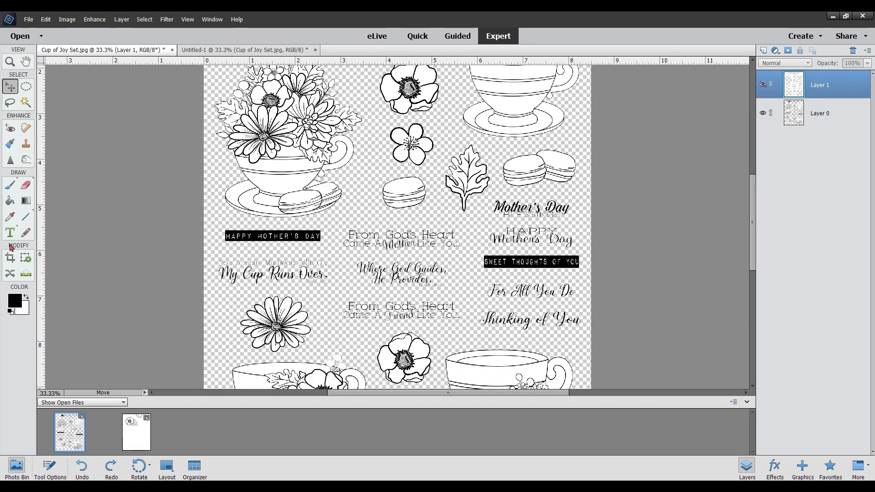
left_click(11, 258)
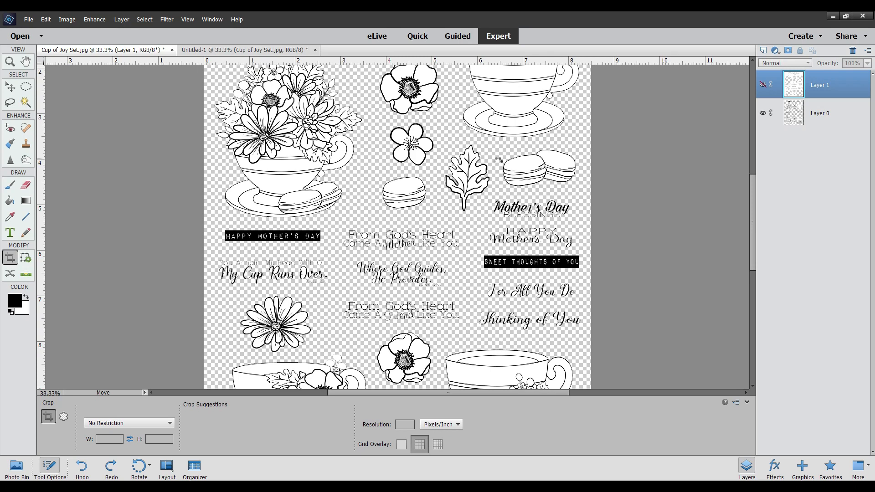
left_click_drag(499, 147, 581, 190)
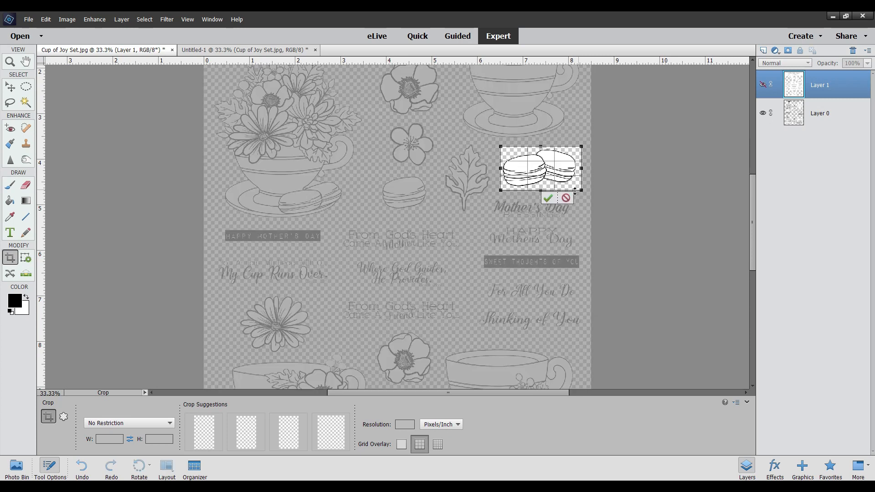
left_click(549, 198)
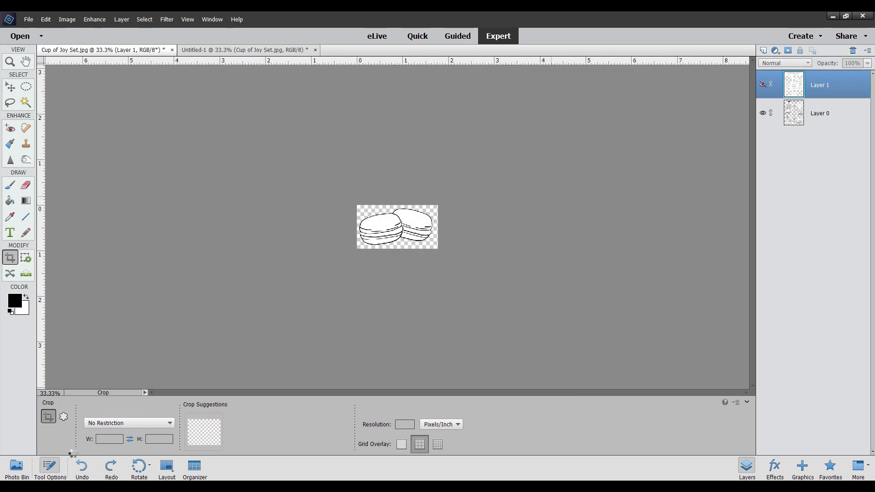
Step: Add the cropped macaron pair to Untitled-1 and place it below the flower, running slightly off the page's left edge
left_click(16, 466)
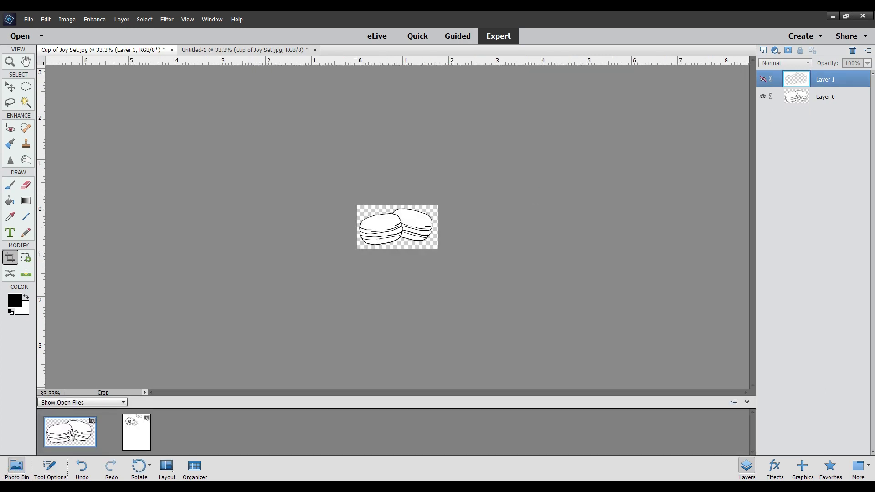
left_click(142, 439)
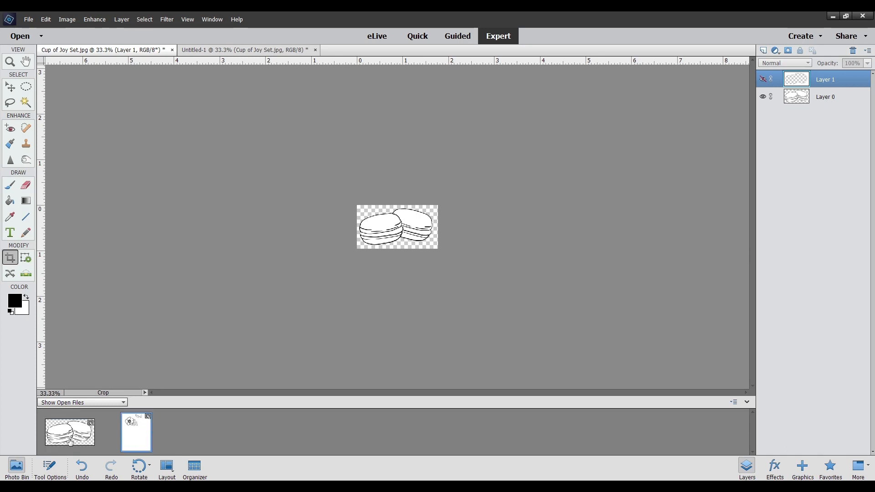
left_click_drag(67, 441, 383, 232)
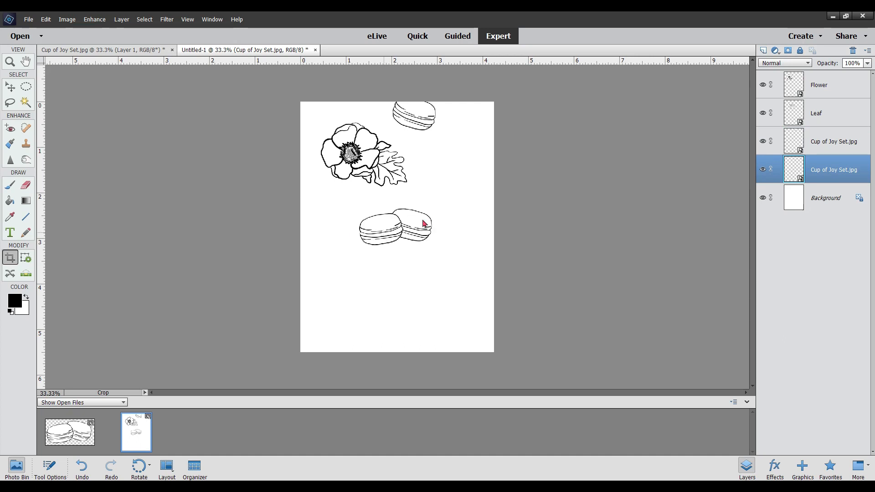
left_click(10, 87)
left_click_drag(381, 227, 319, 209)
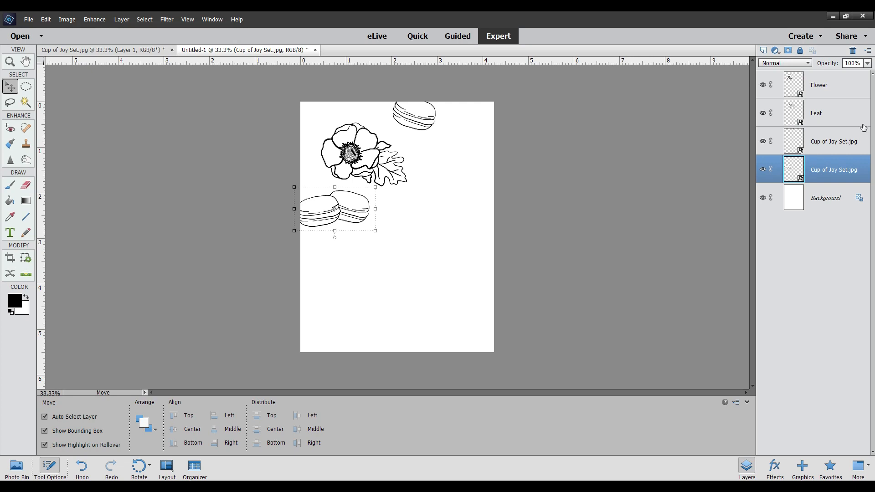
Step: Rename the single macaron's layer Single Cookie and the macaron pair's layer Double Cookie
right_click(829, 145)
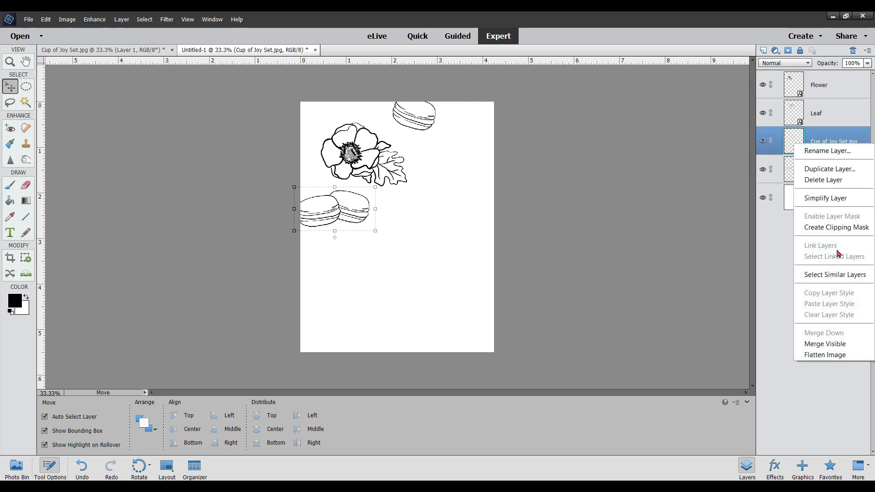
left_click(841, 152)
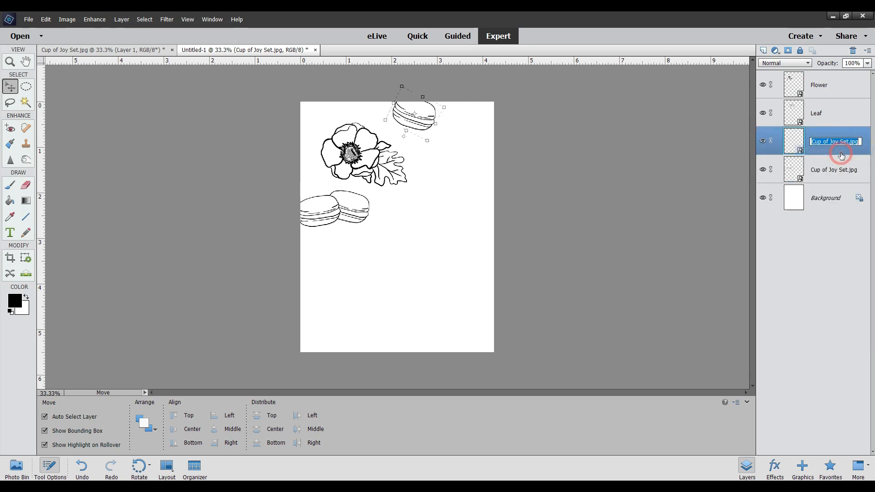
type("Single Cookie")
key("Return")
right_click(834, 179)
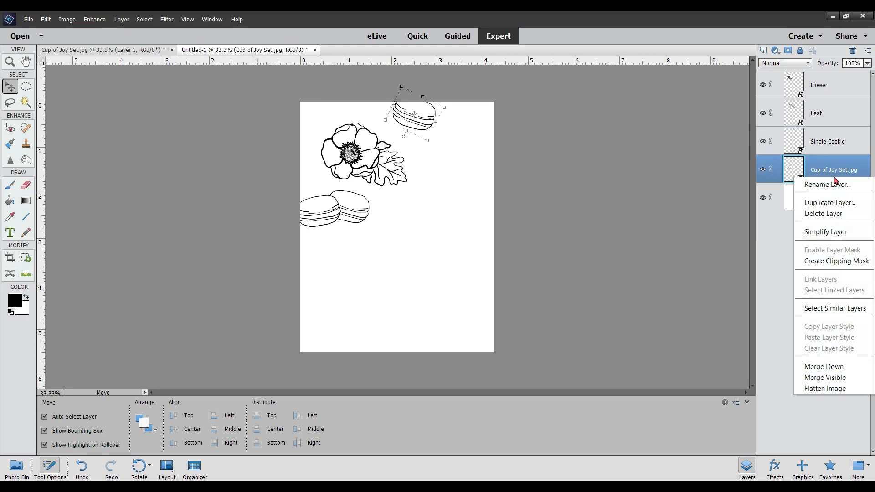
left_click(834, 188)
type("Dou")
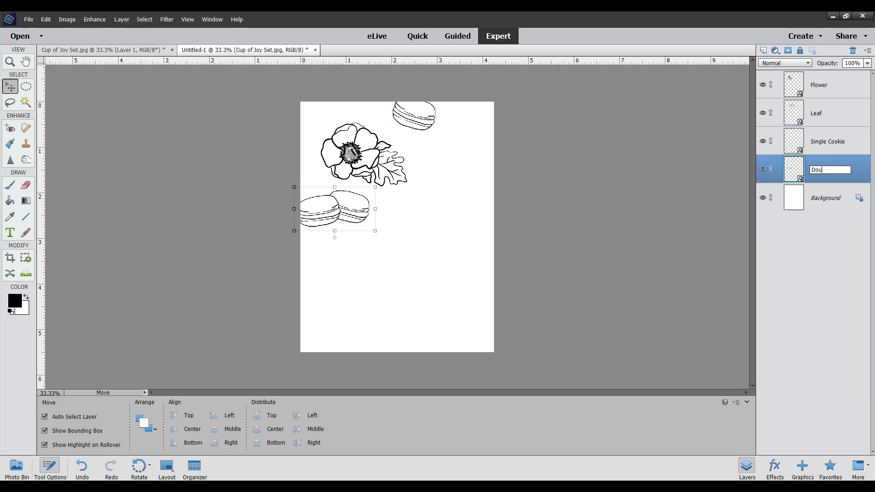
type("ble Cookie")
key("Return")
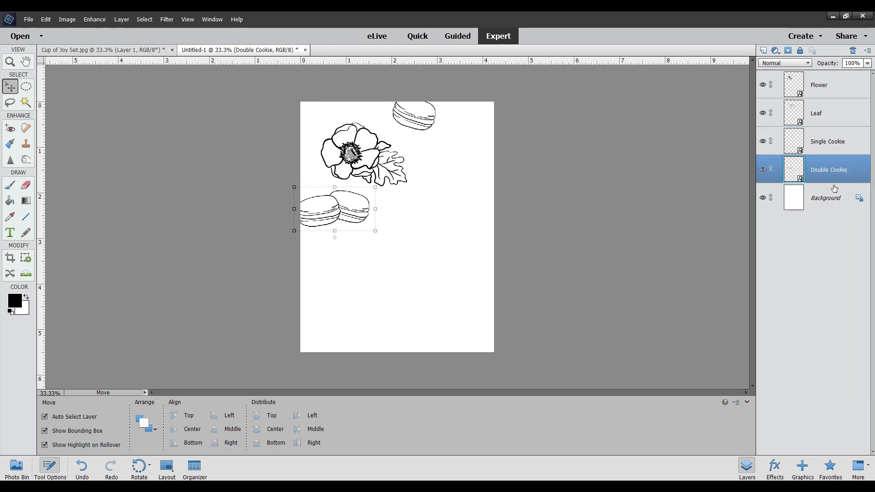
Step: Duplicate the Single Cookie layer within Untitled-1 and move the copy to the page's upper left corner
right_click(828, 148)
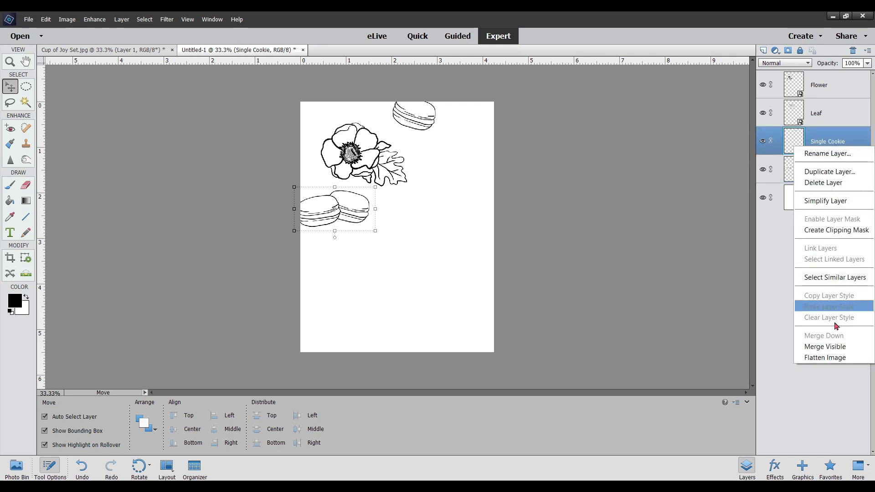
left_click(830, 172)
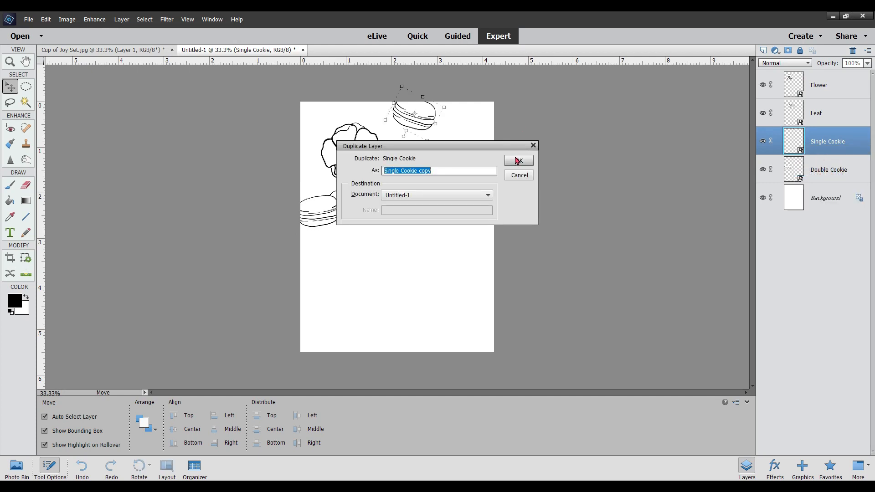
left_click(518, 161)
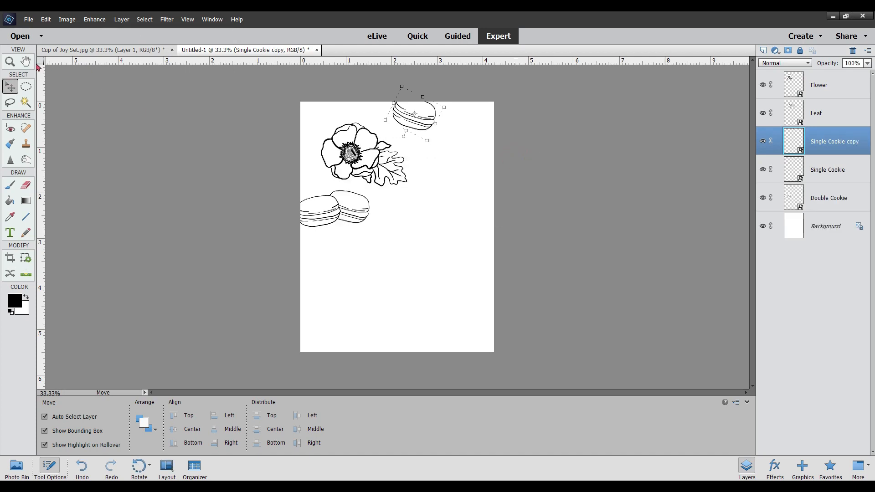
left_click_drag(424, 118, 329, 110)
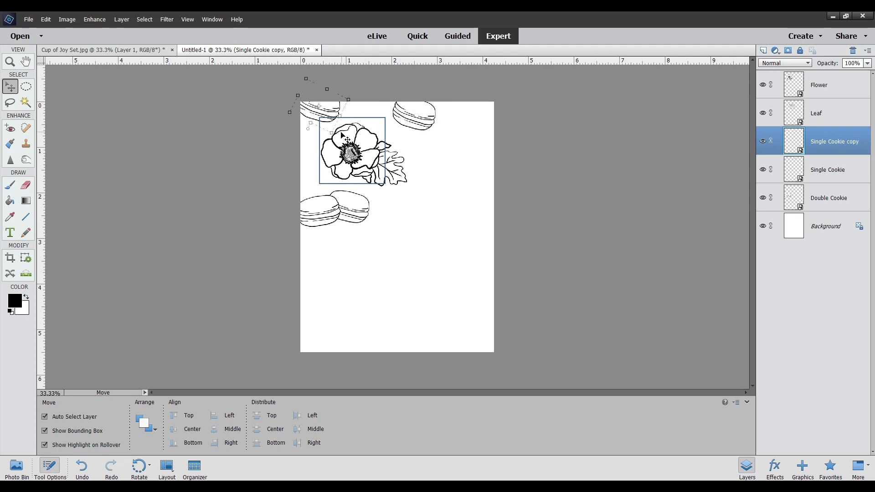
Step: Rotate the copied macaron counterclockwise so it tilts upward to the right in the page's upper left corner
left_click(352, 104)
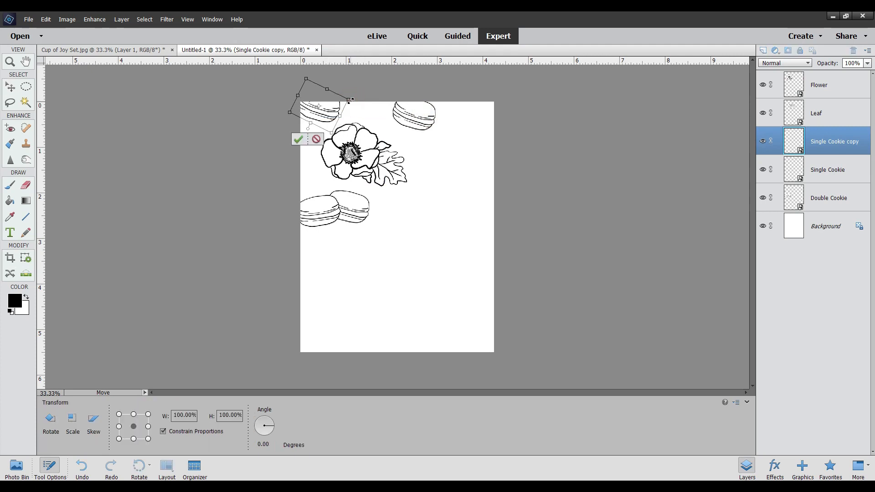
left_click_drag(353, 99, 315, 116)
left_click(300, 142)
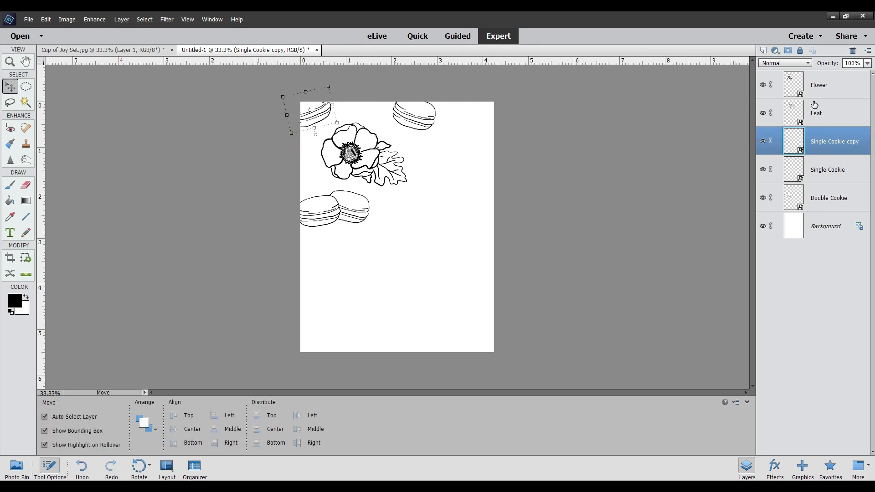
Step: Duplicate the Leaf layer within Untitled-1 and move the copy to the right of the original leaf
right_click(820, 114)
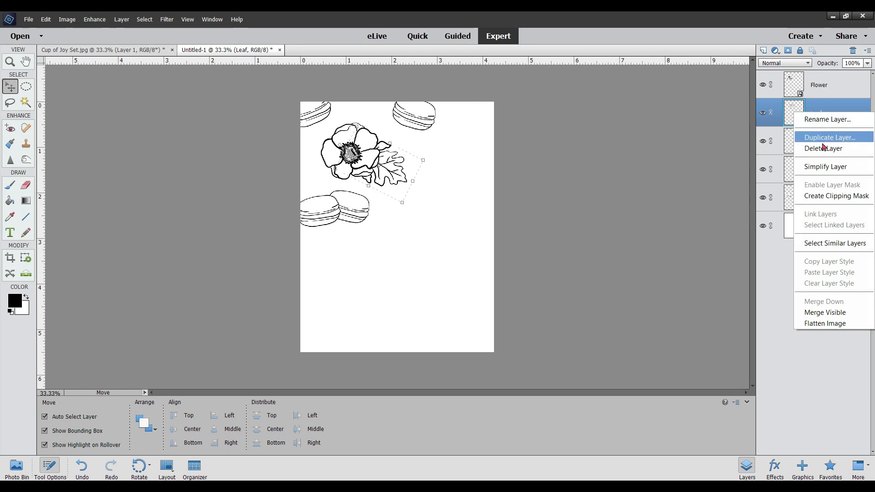
left_click(828, 138)
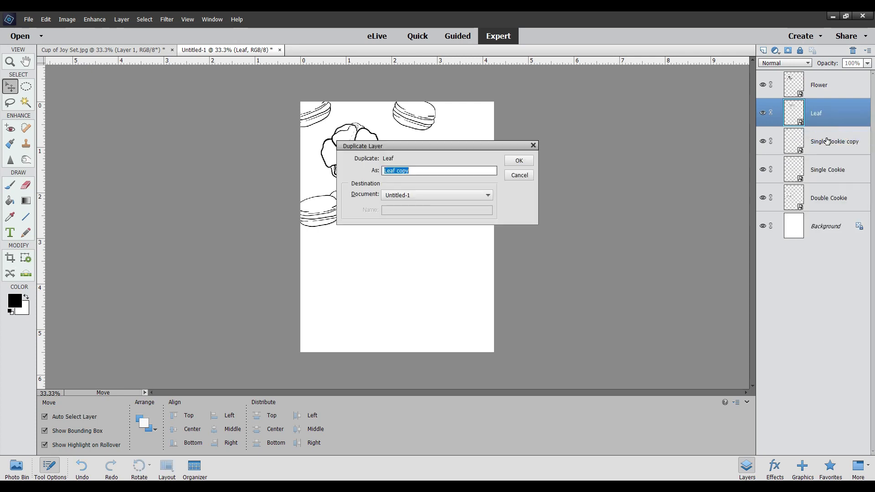
left_click(516, 160)
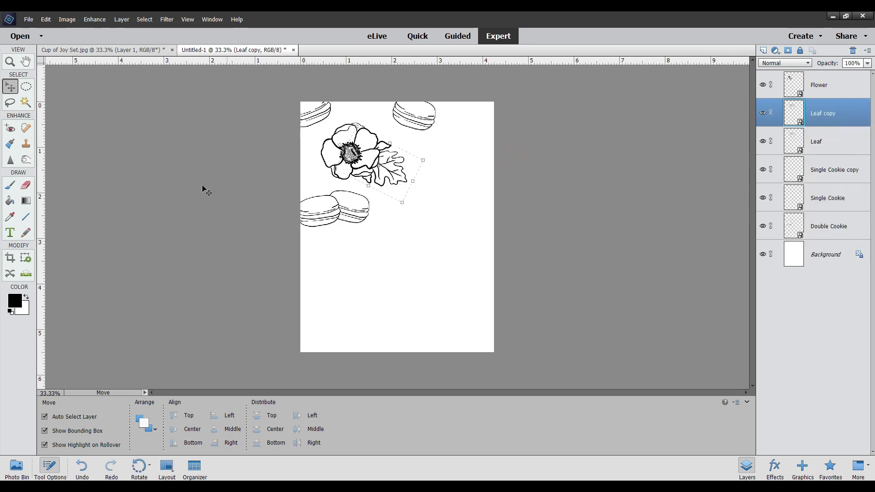
left_click_drag(388, 160, 423, 167)
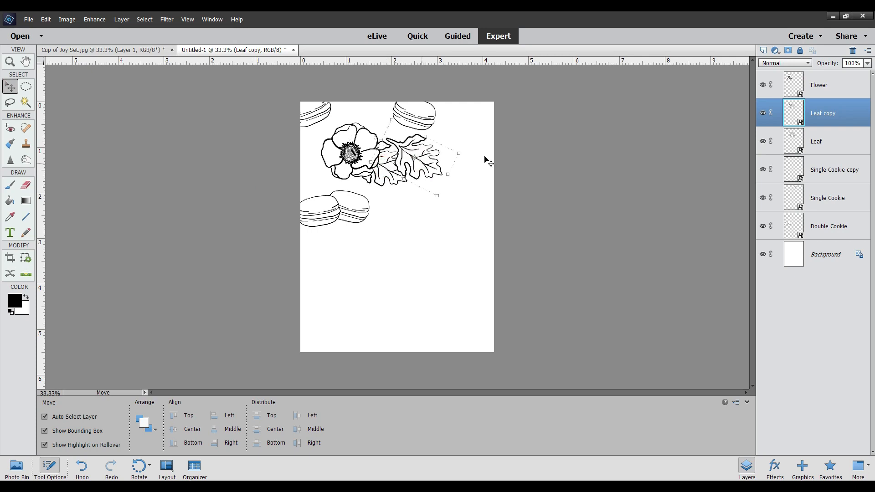
Step: Rotate the leaf copy about -47 degrees and tuck it behind the flower's upper right side
right_click(462, 153)
left_click(463, 145)
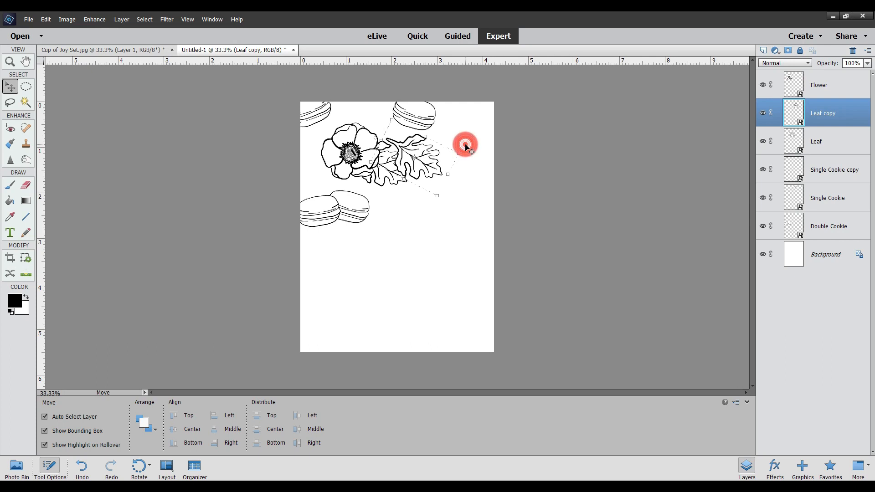
left_click_drag(464, 153, 440, 127)
left_click_drag(432, 158, 387, 142)
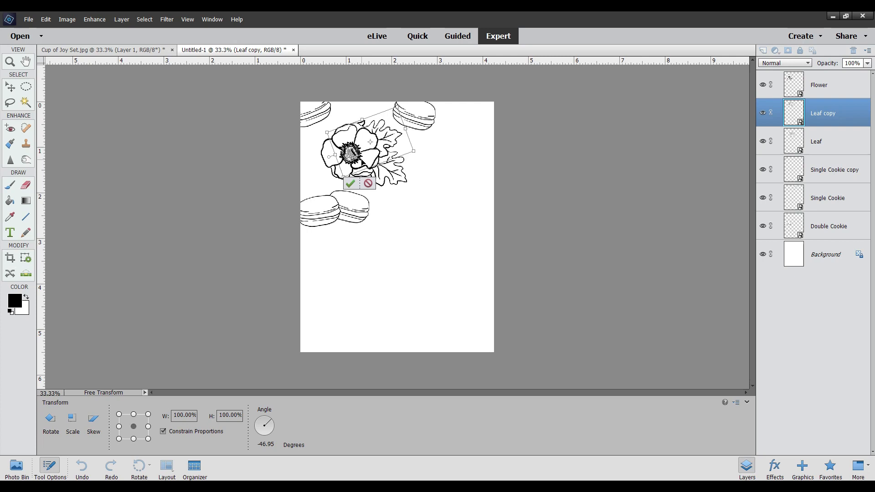
left_click(350, 183)
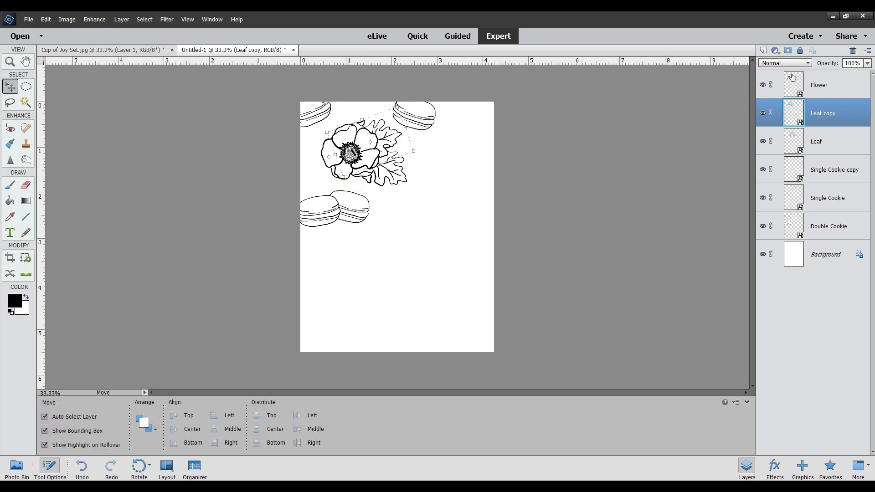
Step: Rotate the Flower, Leaf copy and Leaf layers together by about -28.7 degrees and shift them slightly left
left_click(816, 89, "ctrl")
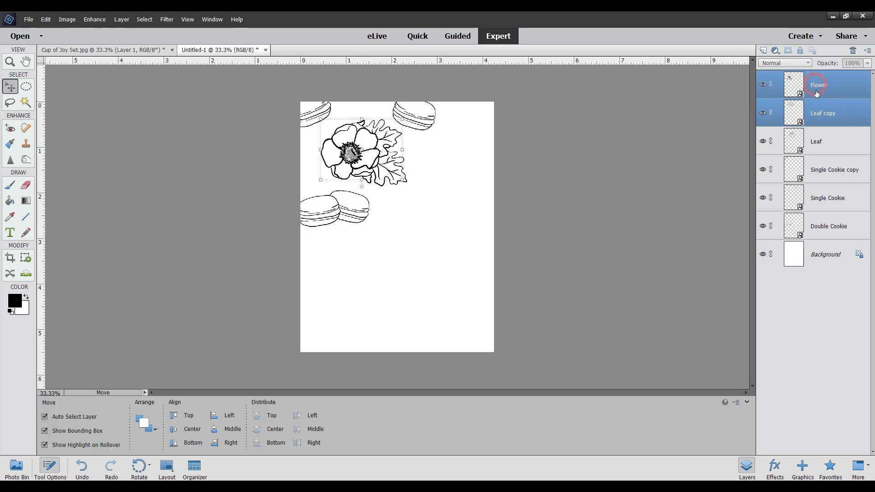
left_click(827, 143, "ctrl")
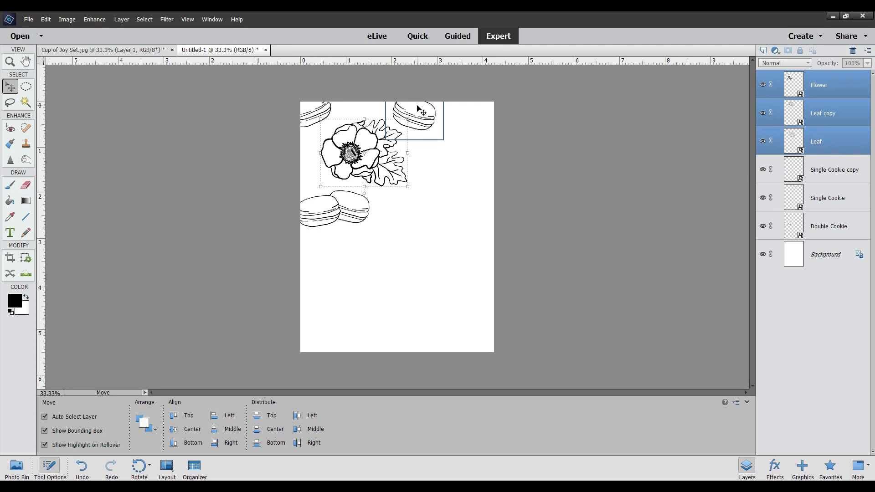
left_click_drag(409, 120, 368, 134)
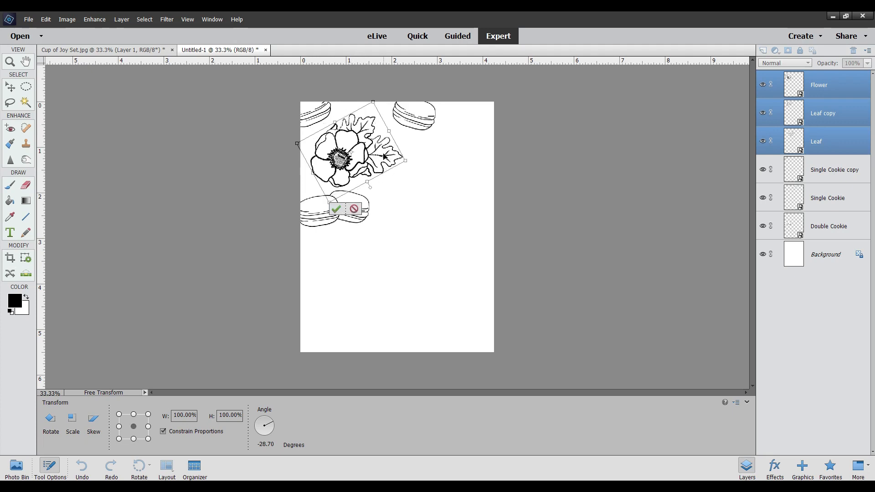
Step: Nudge the rotated flower and leaves slightly up and to the right, apply the transform and deselect them
key("Up")
key("Up")
key("Up")
key("Up")
key("Up")
key("Up")
key("Up")
key("Up")
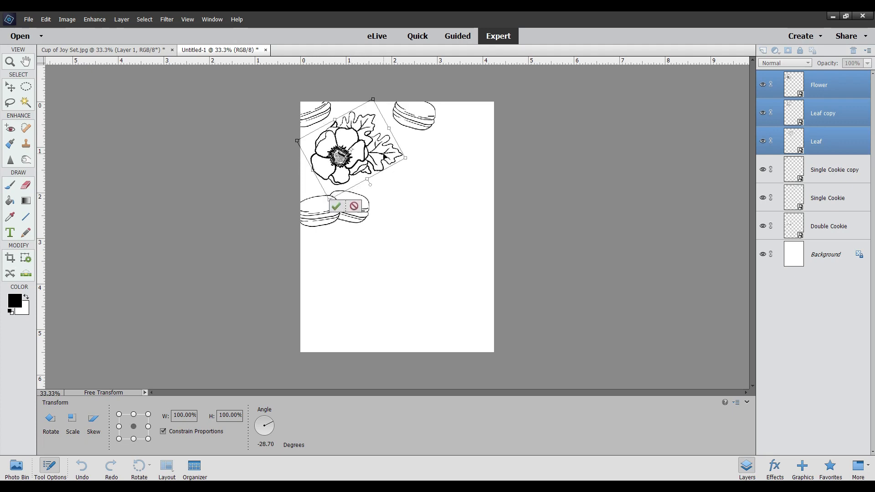
key("Right")
key("Right")
key("Right")
key("Right")
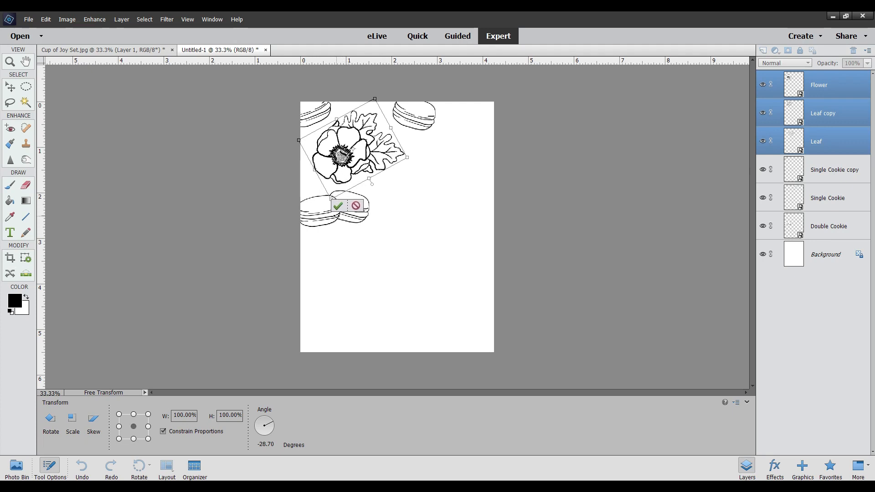
left_click(337, 207)
left_click(525, 191)
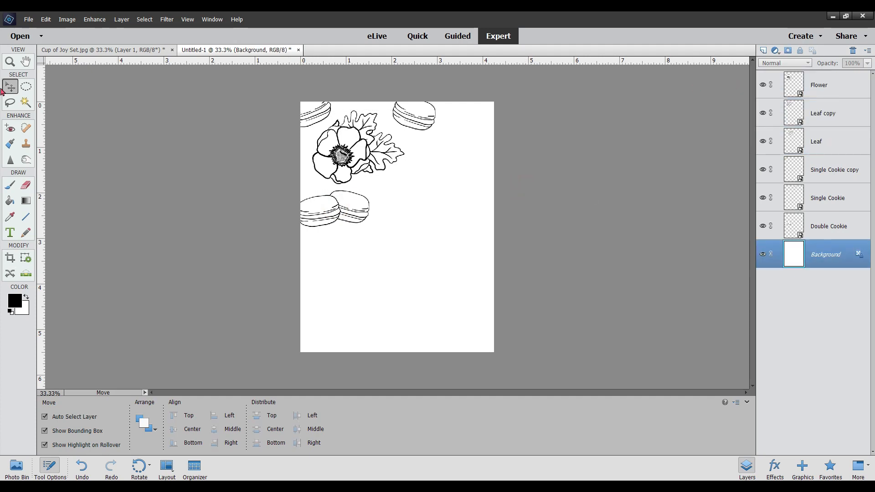
Step: Undo the macaron pair crop on the Cup of Joy sheet and crop it to the small five-petal flower
left_click(16, 465)
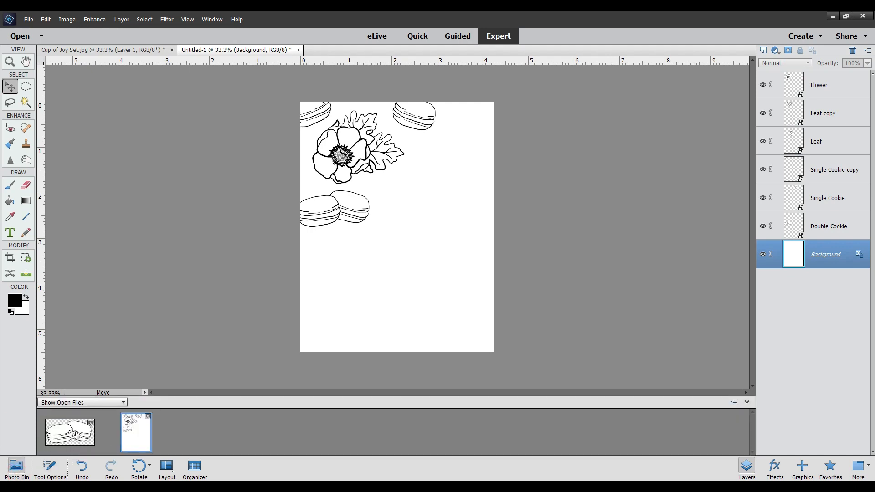
left_click(75, 433)
left_click(81, 469)
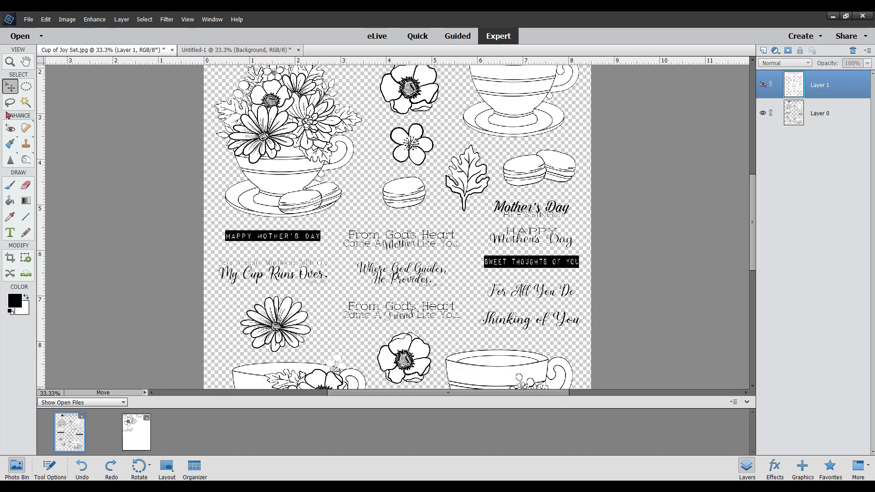
left_click(10, 257)
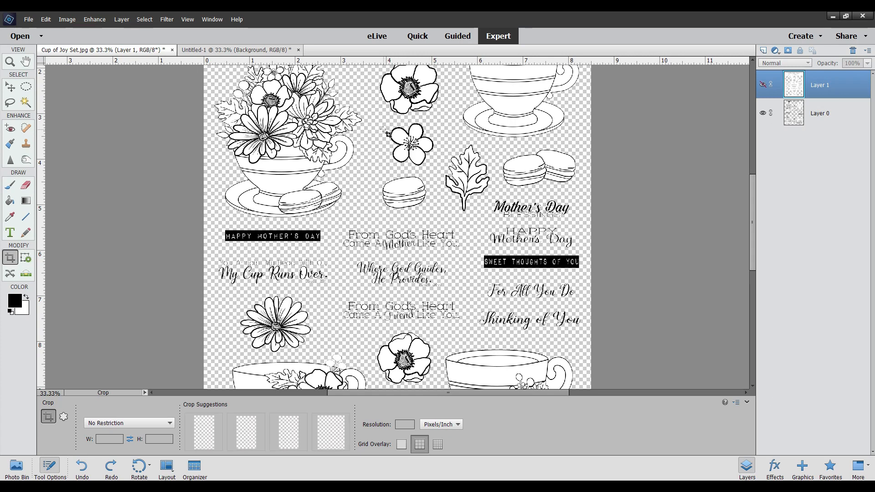
left_click_drag(384, 118, 439, 172)
left_click(410, 181)
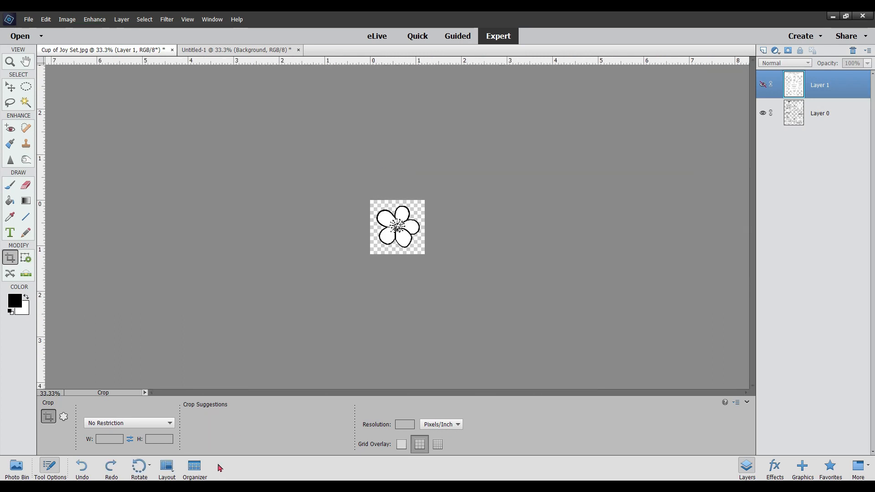
Step: Add the cropped five-petal flower to the Untitled-1 document
left_click(15, 466)
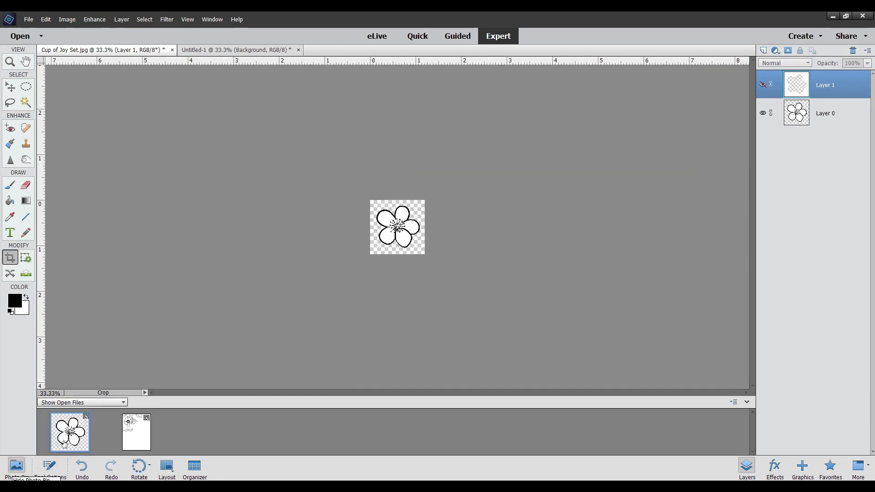
left_click(137, 441)
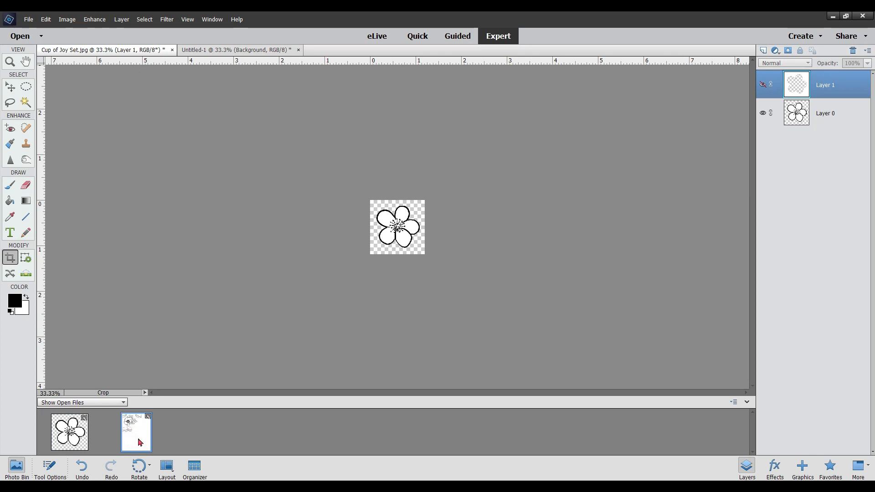
left_click_drag(72, 441, 443, 244)
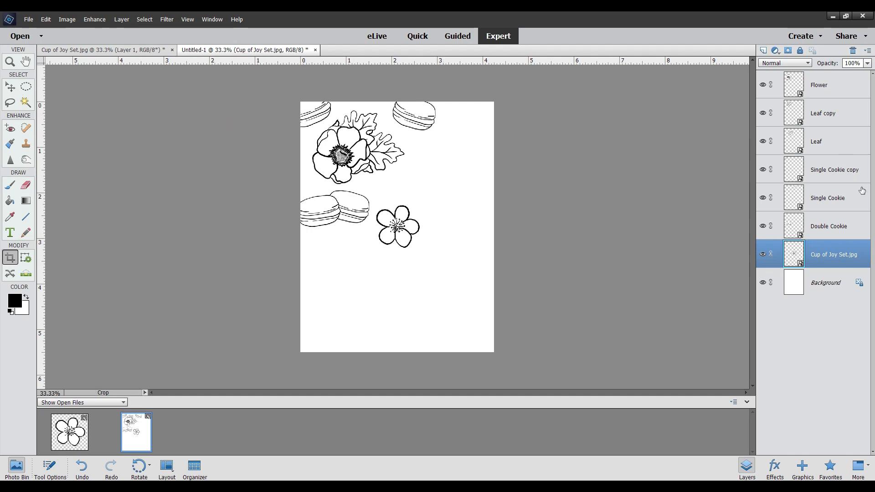
Step: Move the tilted macaron copy to the lower middle of the page and the five-petal flower just below and right of the leaves
left_click(839, 174)
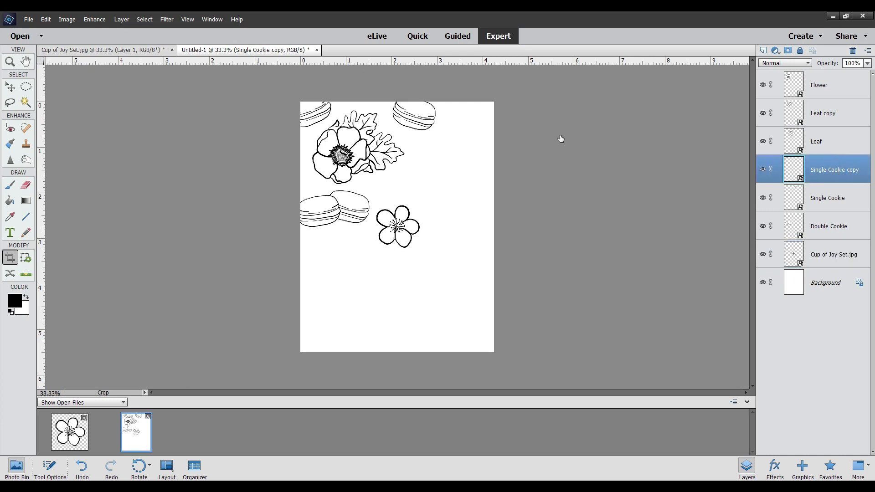
left_click(16, 90)
left_click_drag(318, 116, 366, 267)
left_click_drag(332, 291, 403, 328)
left_click_drag(389, 229, 426, 185)
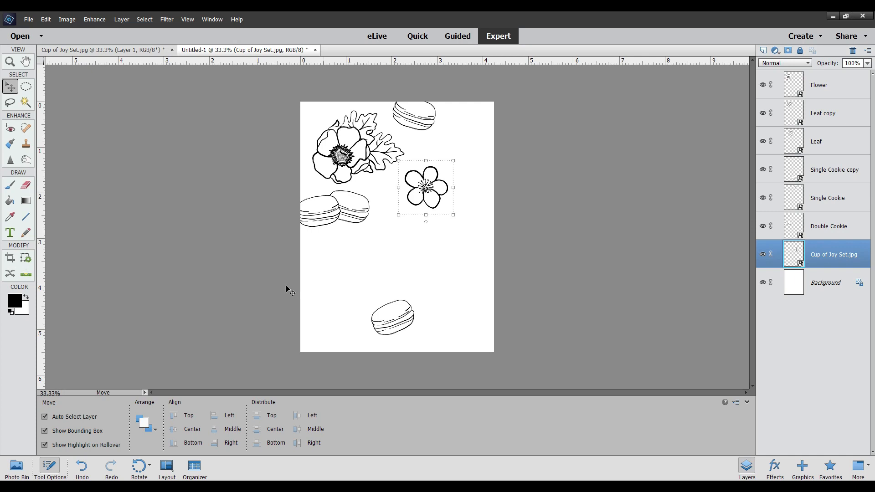
Step: Undo the five-petal flower crop on the Cup of Joy sheet, look over its stamps and return to Untitled-1
left_click(16, 467)
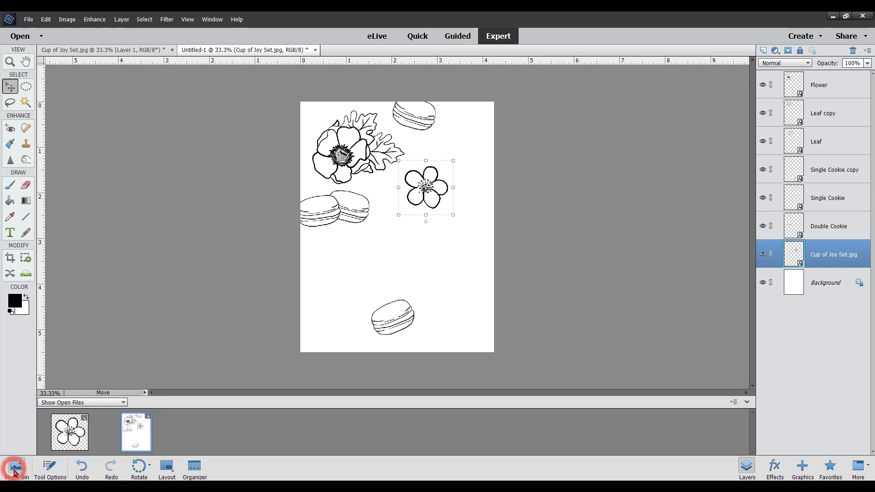
left_click(66, 441)
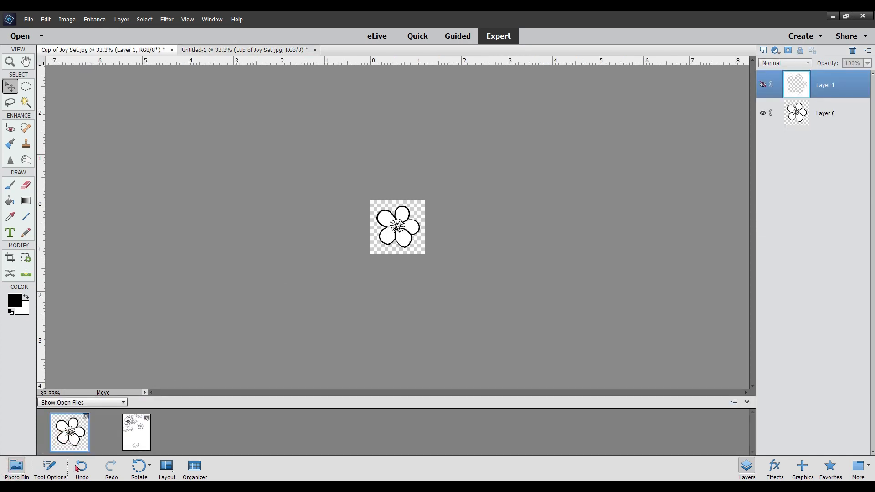
left_click(83, 467)
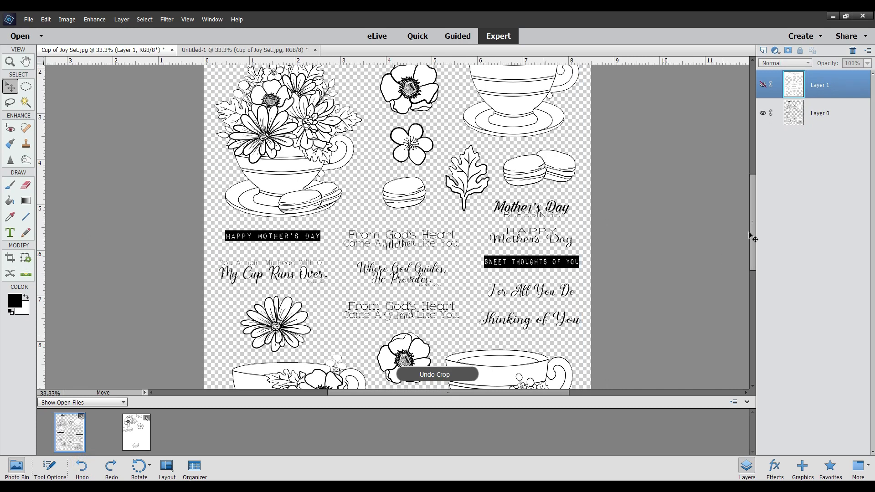
mouse_move(751, 236)
left_mouse_down()
mouse_move(757, 275)
mouse_move(754, 189)
mouse_move(754, 247)
left_mouse_up()
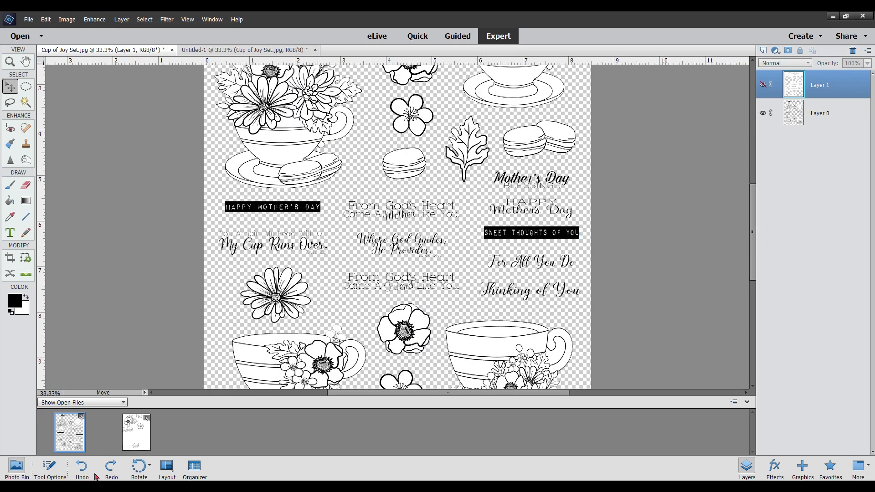
left_click(132, 429)
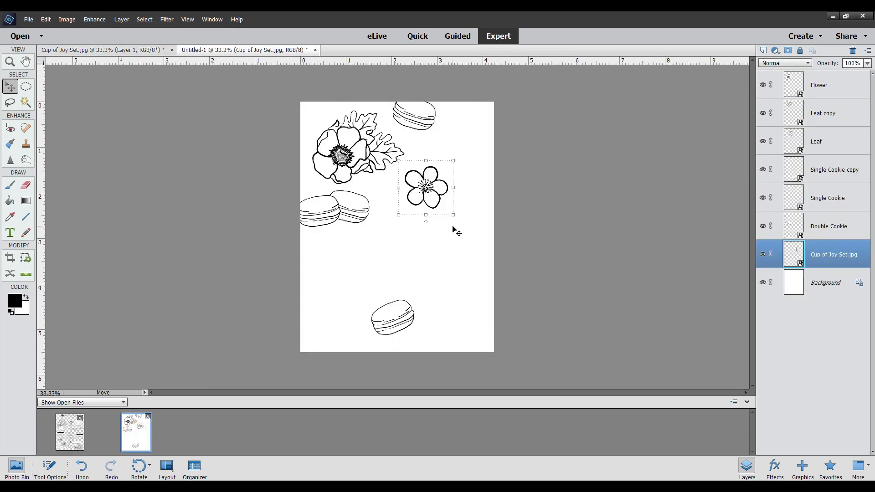
Step: Rename the small flower's layer Five Petal Flower
right_click(853, 260)
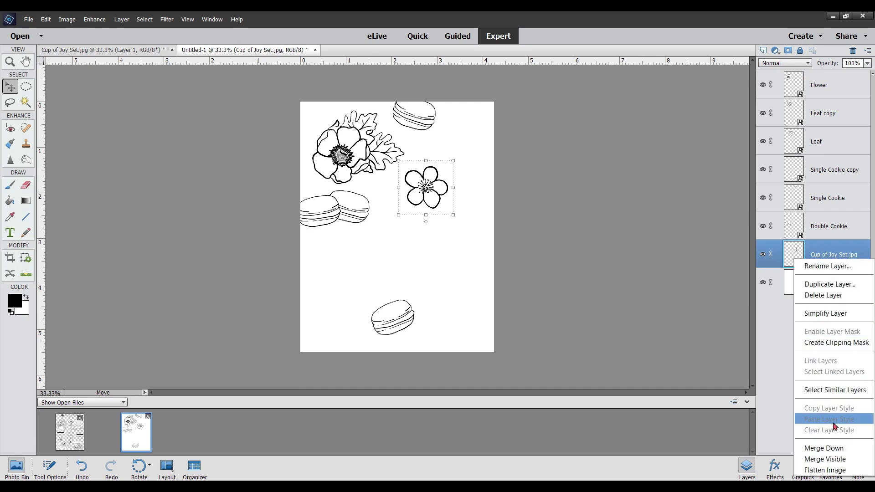
left_click(827, 267)
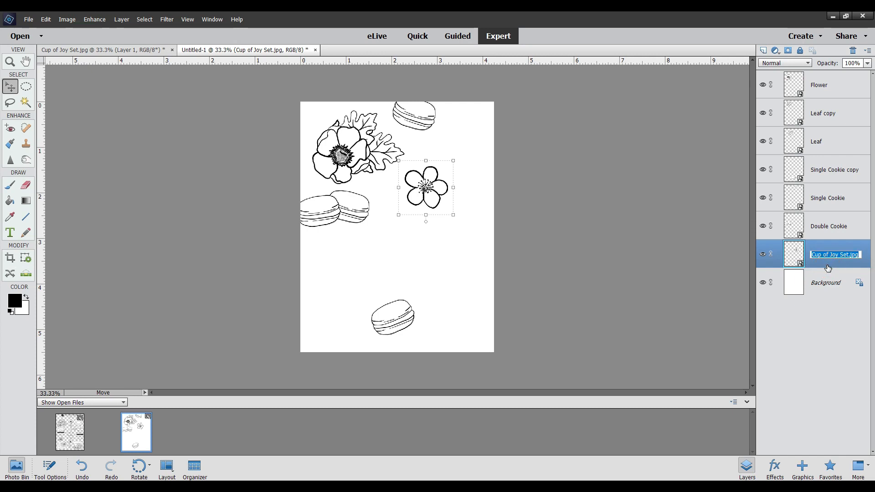
type("Five Petal Flower")
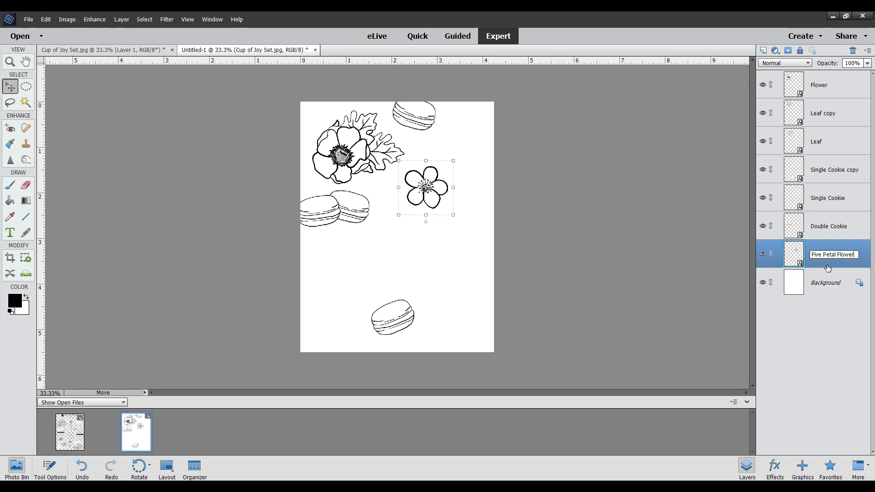
key("Return")
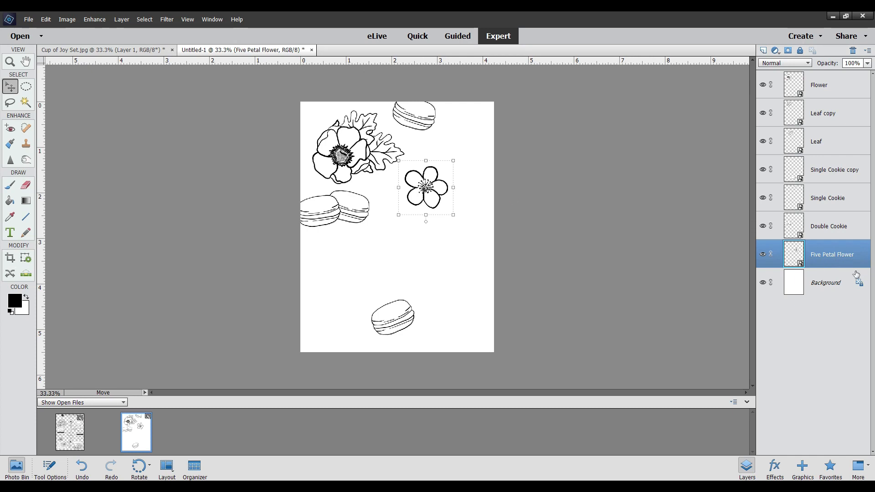
Step: Duplicate the Five Petal Flower layer and move the copy partly off the page's upper left corner
right_click(843, 261)
left_click(846, 285)
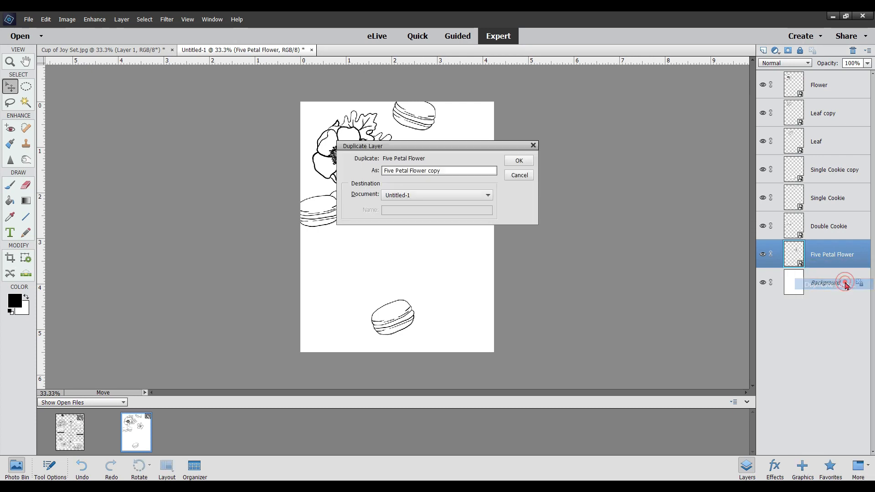
left_click(525, 160)
left_click_drag(419, 192, 301, 107)
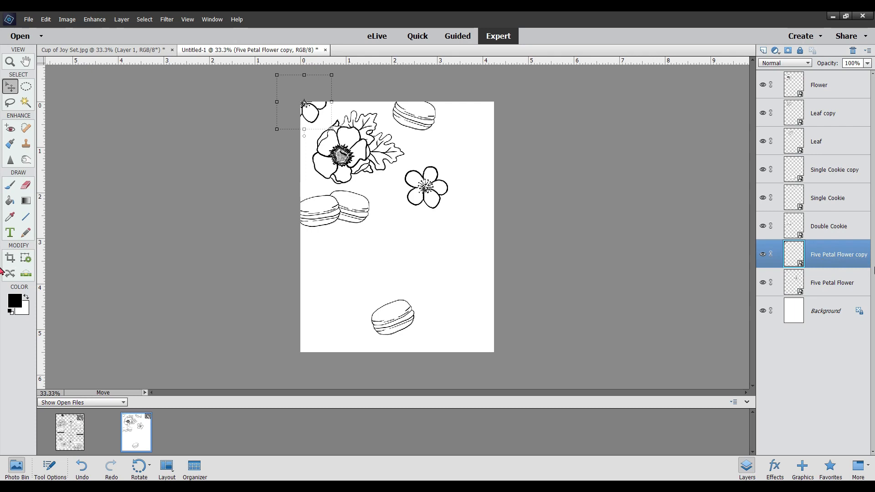
Step: Make a second duplicate of the Five Petal Flower layer within Untitled-1
right_click(828, 286)
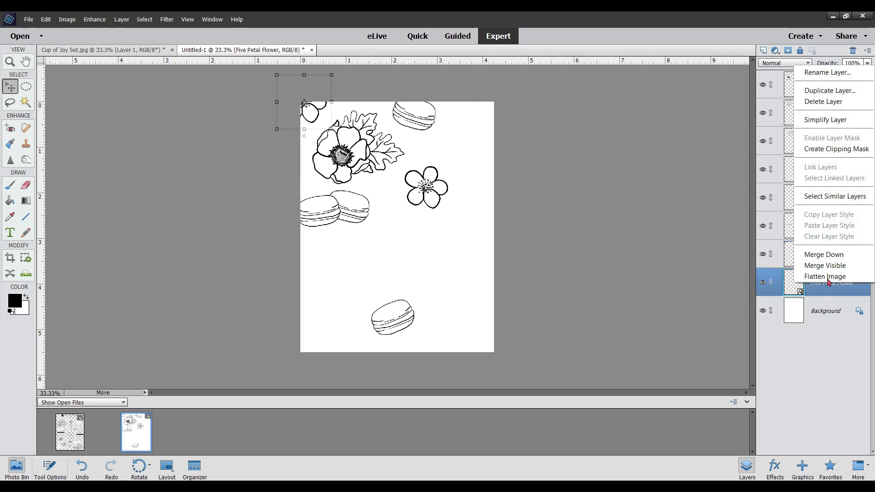
left_click(830, 90)
left_click(524, 157)
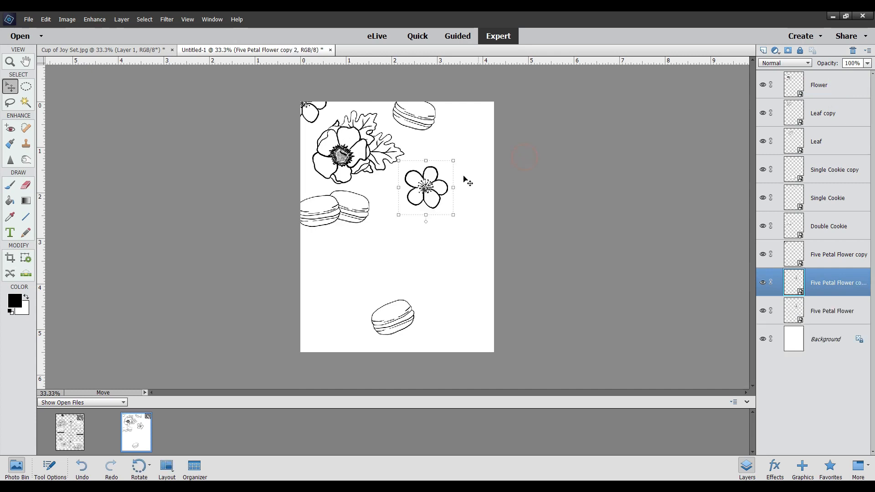
Step: Move the second Five Petal Flower copy partly off the page's upper right corner and rotate it about -81 degrees
left_click_drag(430, 187, 402, 209)
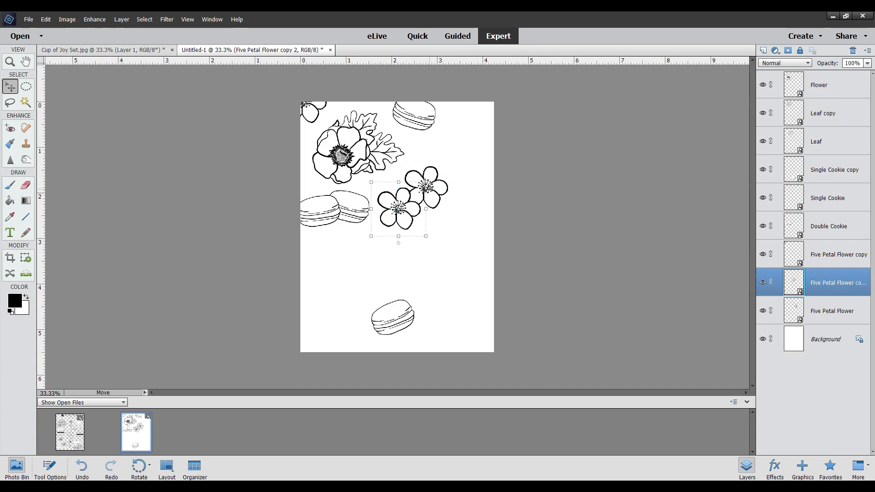
left_click_drag(426, 180, 375, 177)
left_click_drag(390, 229, 474, 131)
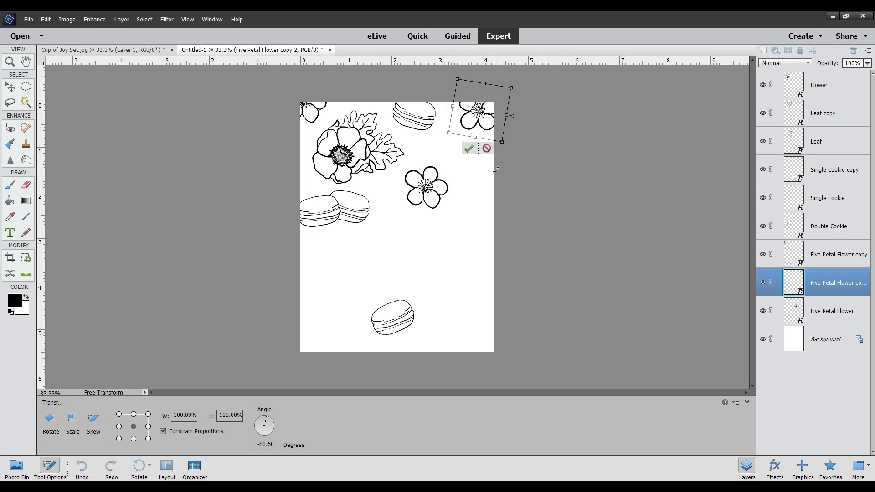
left_click(468, 149)
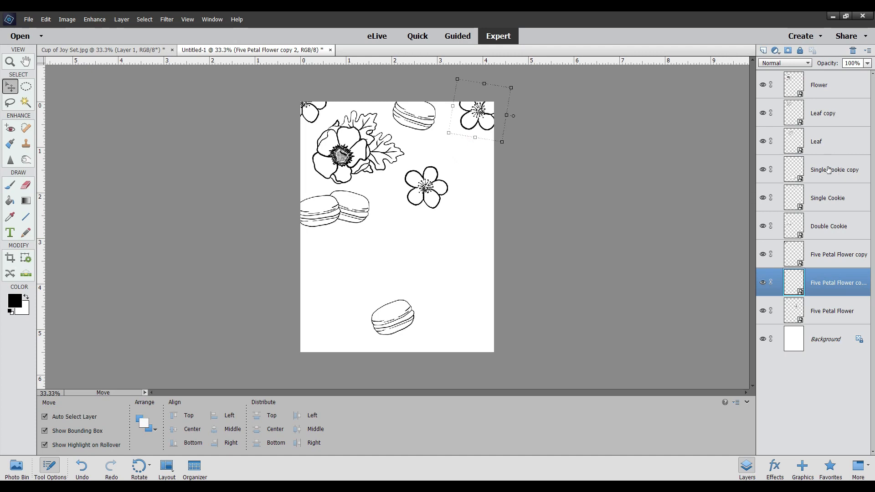
Step: Duplicate the Flower layer, place the copy partly off the page's right edge, and shift the central five-petal flower slightly down and left
right_click(826, 90)
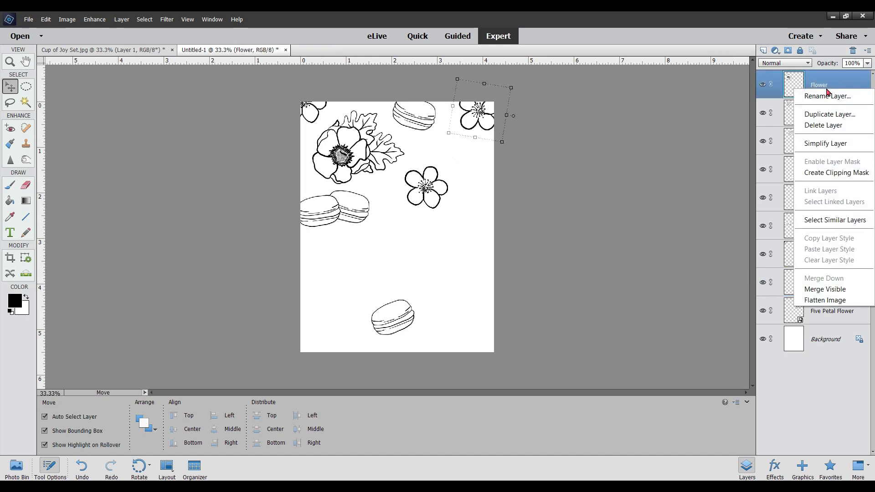
left_click(830, 113)
left_click(519, 161)
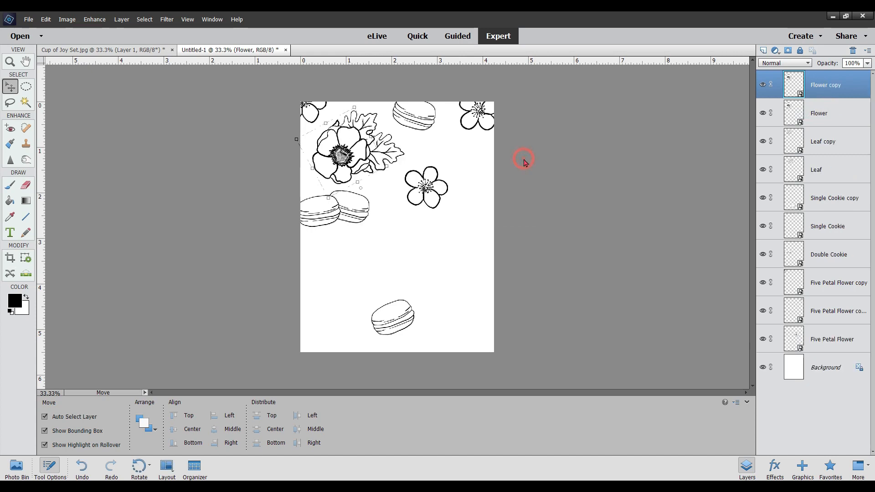
left_click_drag(343, 159, 487, 184)
mouse_move(425, 186)
left_mouse_down()
mouse_move(432, 164)
mouse_move(424, 158)
mouse_move(416, 208)
mouse_move(395, 250)
mouse_move(426, 198)
mouse_move(425, 168)
mouse_move(432, 175)
mouse_move(421, 190)
left_mouse_up()
left_click_drag(479, 159, 477, 159)
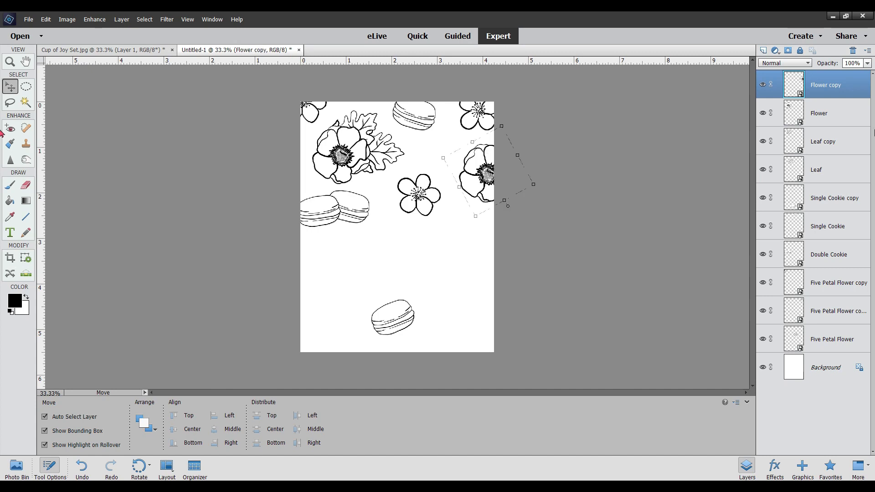
Step: Duplicate the Leaf copy layer, rotate the duplicate about -110 degrees and tuck it behind the left side of the right-edge flower
right_click(825, 149)
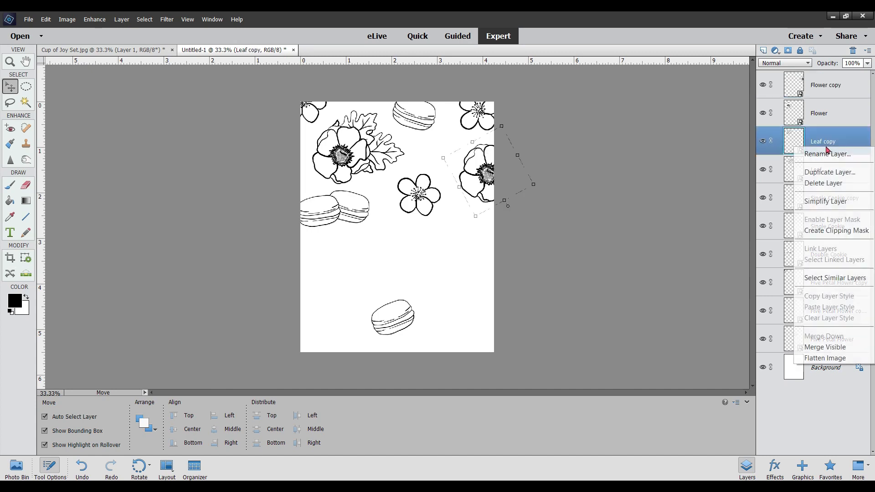
left_click(824, 173)
left_click(518, 160)
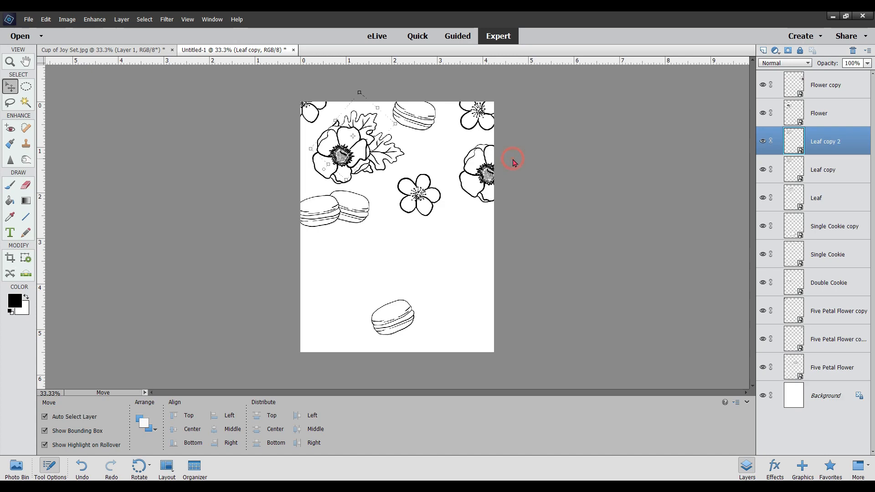
left_click_drag(356, 127, 358, 171)
left_click_drag(468, 159, 464, 160)
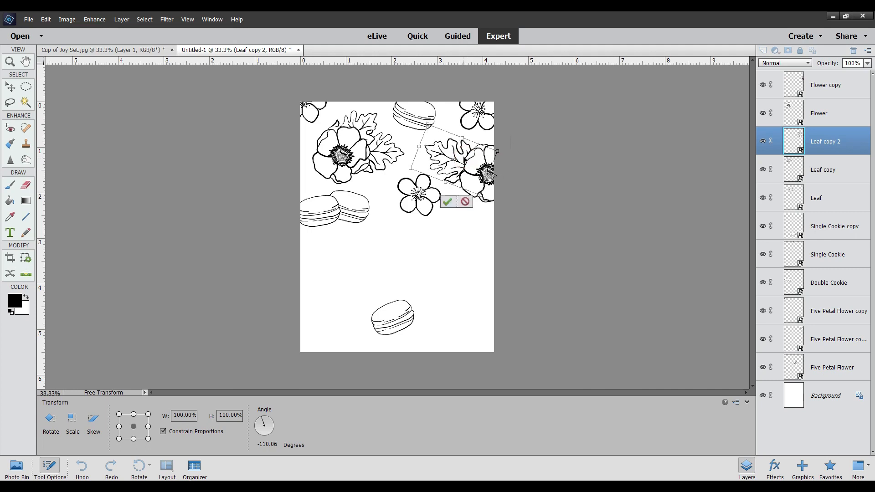
left_click(446, 202)
Step: Shift the central five-petal flower slightly left and move the lower single macaron up beneath the right-edge flower
left_click_drag(420, 204, 410, 206)
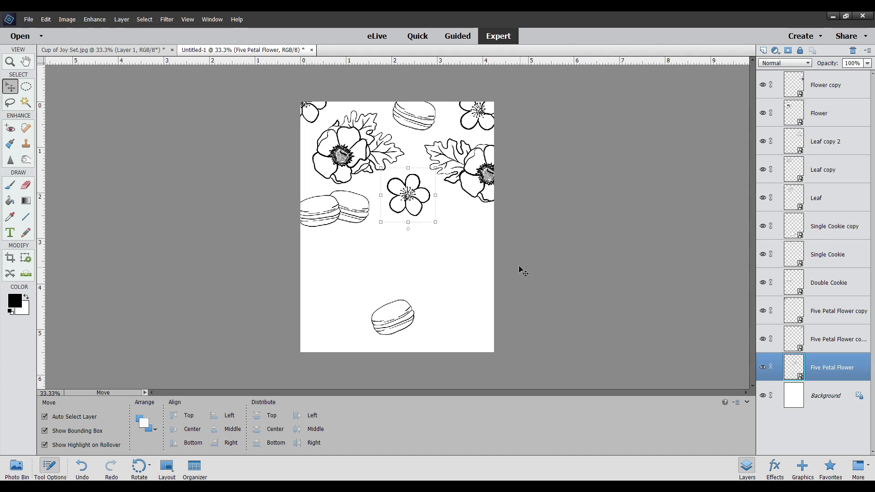
left_click(390, 326)
left_click_drag(395, 325, 455, 234)
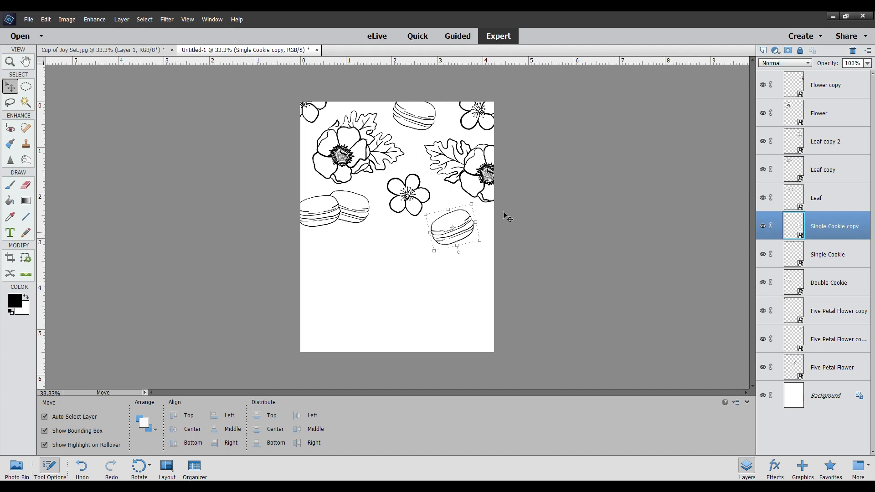
Step: Duplicate the Flower layer within Untitled-1 and place the copy near the page's center, below the small central flower
left_click(830, 120)
right_click(830, 120)
left_click(830, 143)
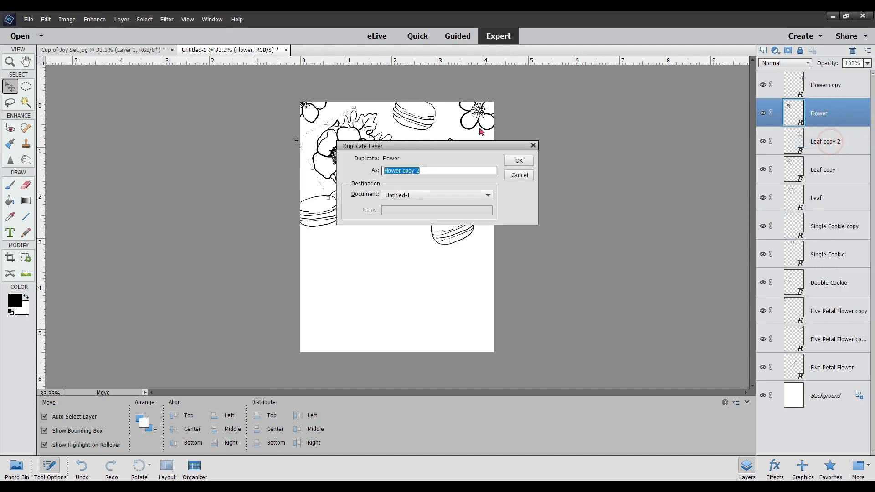
left_click(518, 166)
left_click_drag(341, 159, 386, 259)
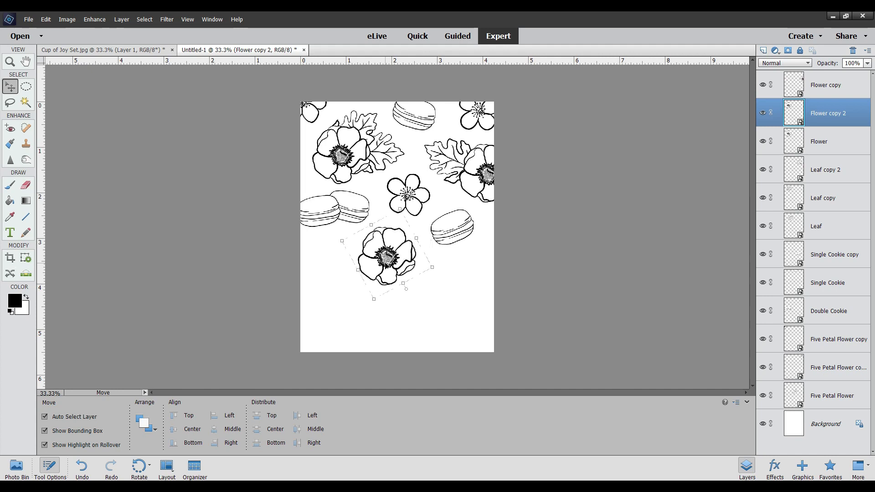
key("Up")
key("Right")
key("Right")
key("Right")
key("Right")
key("Right")
key("Right")
key("Right")
key("Right")
key("Right")
key("Right")
key("Right")
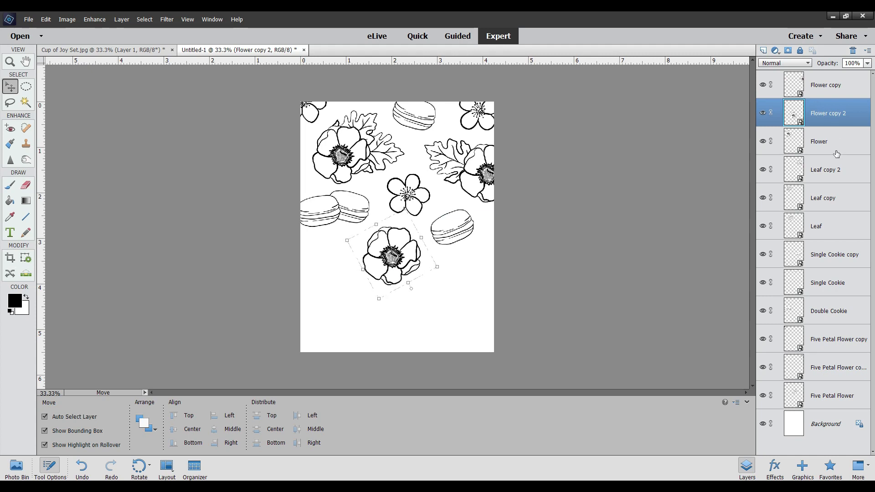
Step: Duplicate the Leaf copy 2 layer, rotate the duplicate about -22 degrees and tuck it behind the left side of the lower flower
left_click(837, 177)
right_click(838, 176)
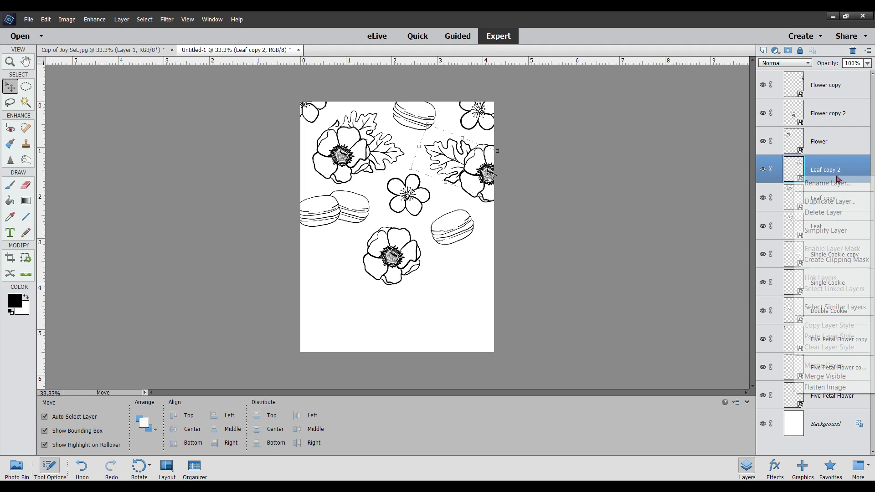
left_click(833, 204)
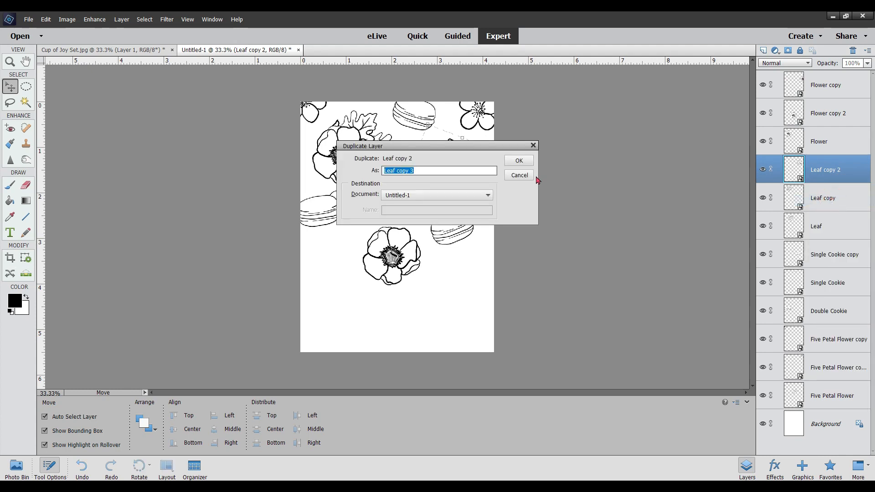
left_click(523, 160)
left_click_drag(454, 173, 312, 301)
left_click(357, 258)
left_click_drag(357, 258, 349, 259)
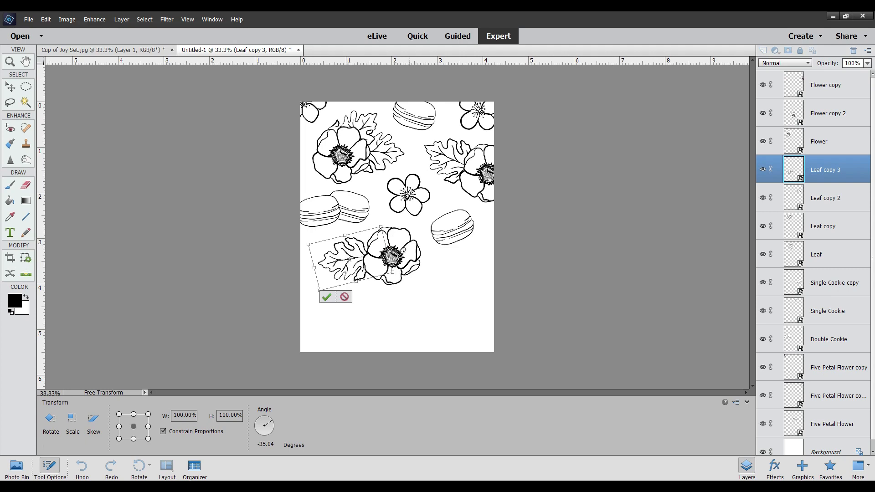
left_click_drag(389, 221, 400, 230)
left_click_drag(366, 255, 370, 248)
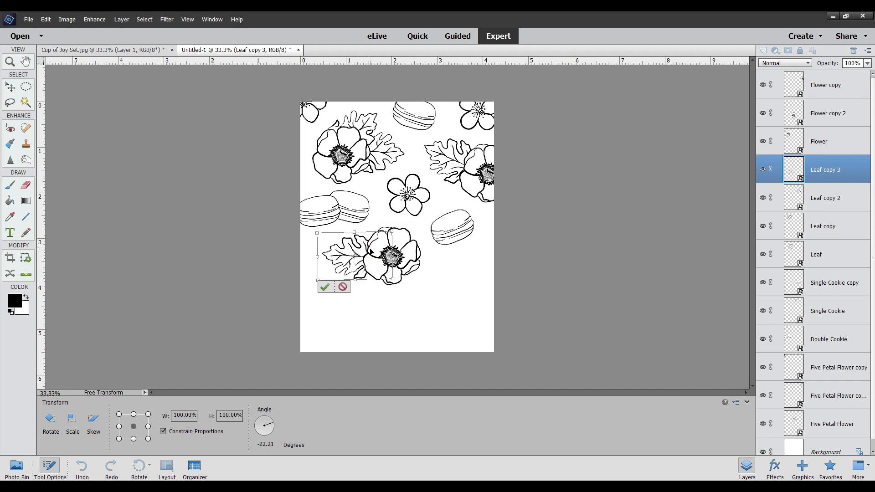
left_click(328, 290)
Step: Duplicate the Leaf copy 3 layer, rotate the duplicate about -58 degrees and tuck it under the lower flower's bottom left petals
right_click(837, 178)
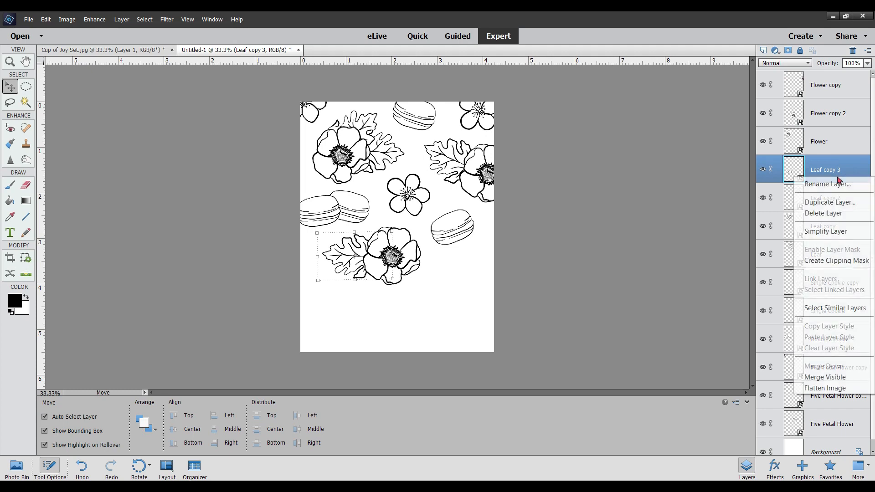
left_click(837, 201)
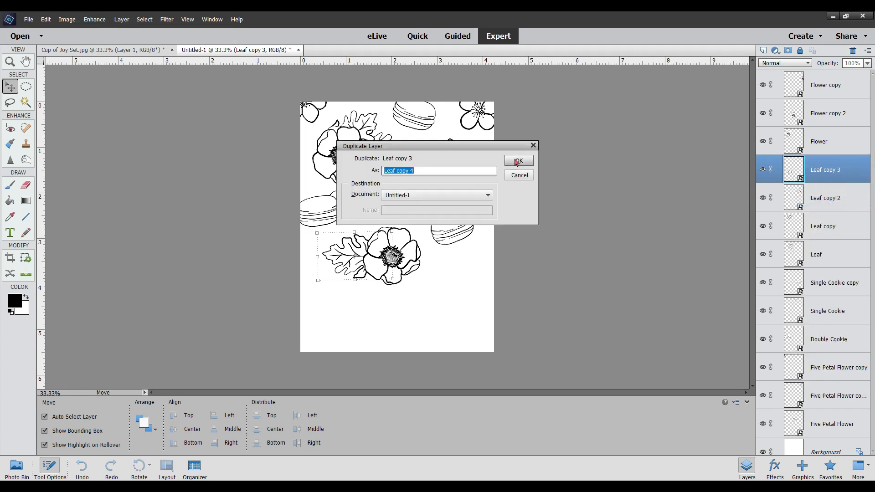
left_click(514, 159)
left_click_drag(337, 263, 340, 287)
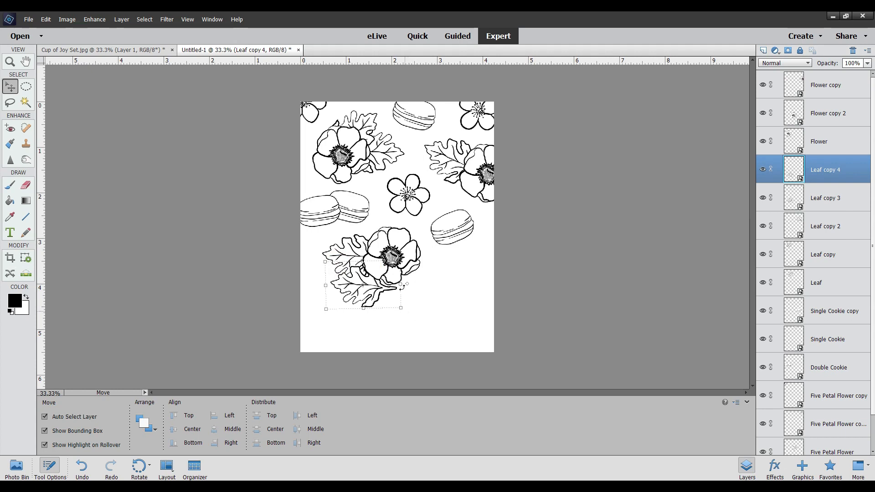
right_click(403, 304)
left_click(399, 303)
left_click_drag(405, 311, 409, 263)
mouse_move(369, 295)
left_mouse_down()
mouse_move(381, 278)
mouse_move(378, 286)
left_mouse_up()
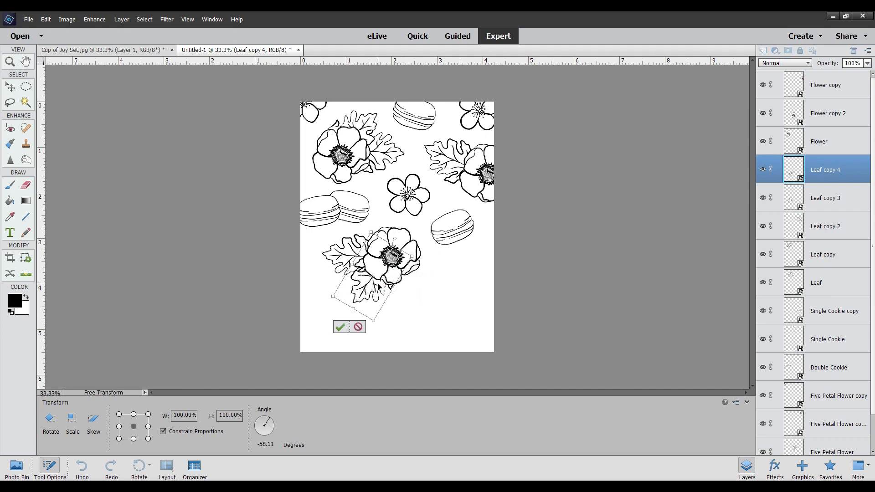
left_click(341, 328)
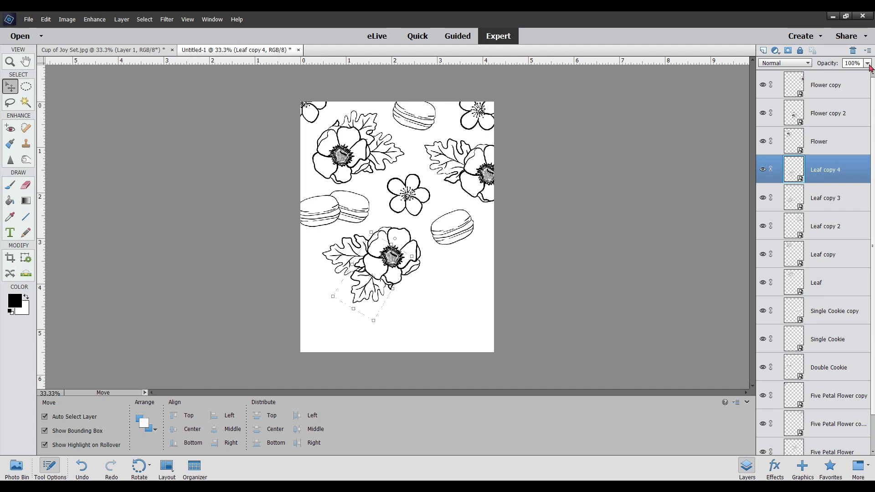
Step: Duplicate the Five Petal Flower copy layer and place the duplicate partly off the page's lower right edge, below the single macaron
right_click(839, 404)
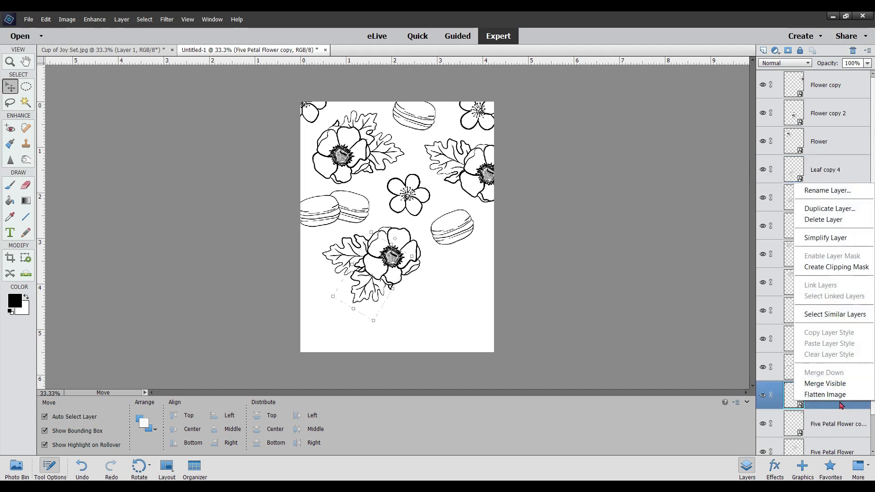
left_click(822, 208)
left_click(519, 160)
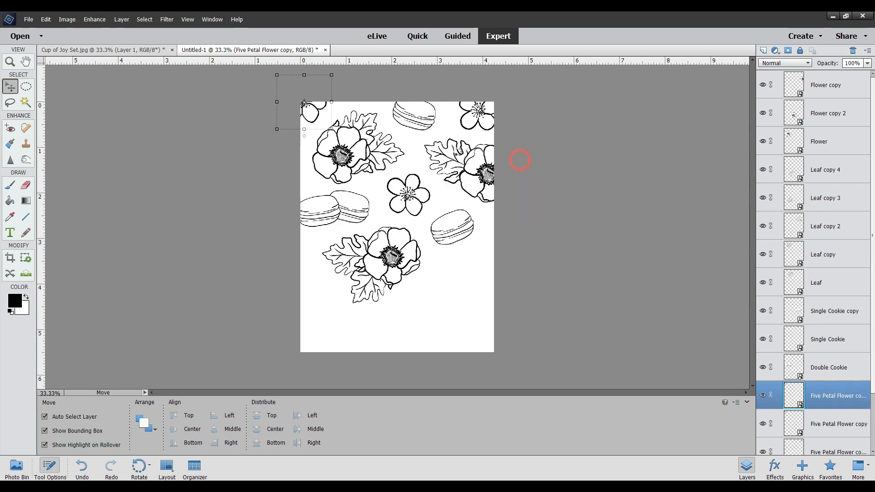
left_click_drag(311, 117, 481, 280)
left_click_drag(487, 275, 489, 284)
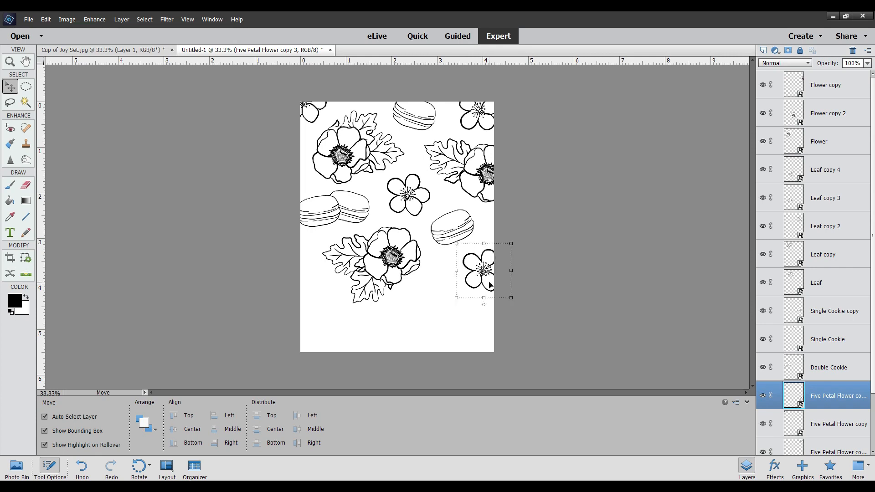
Step: Duplicate the Five Petal Flower copy 3 layer and place the duplicate partly off the page's lower left edge
right_click(846, 404)
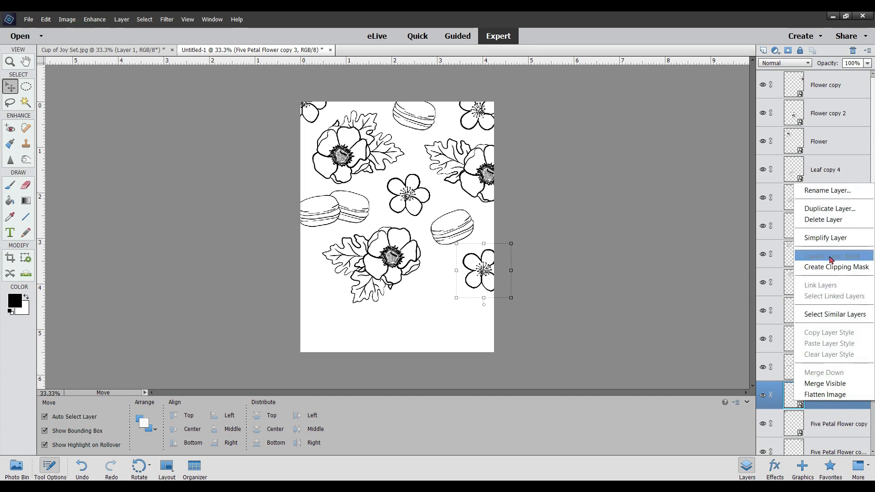
left_click(830, 214)
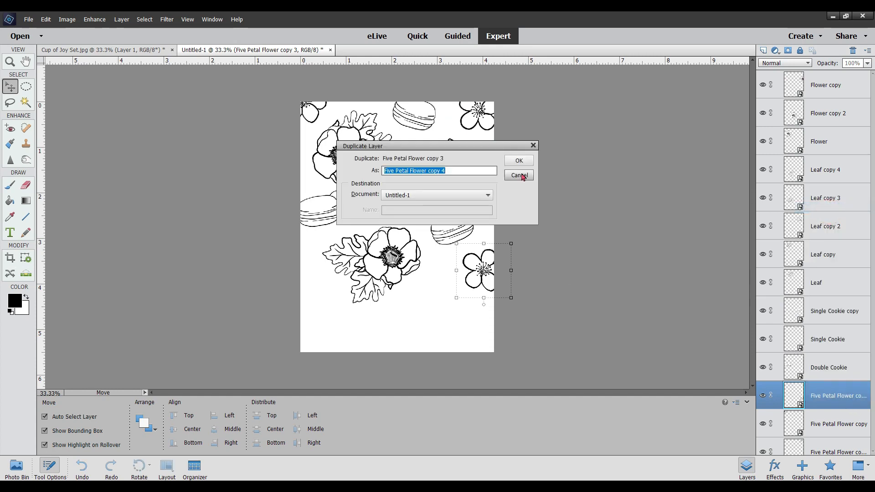
left_click(521, 163)
left_click_drag(479, 275, 309, 305)
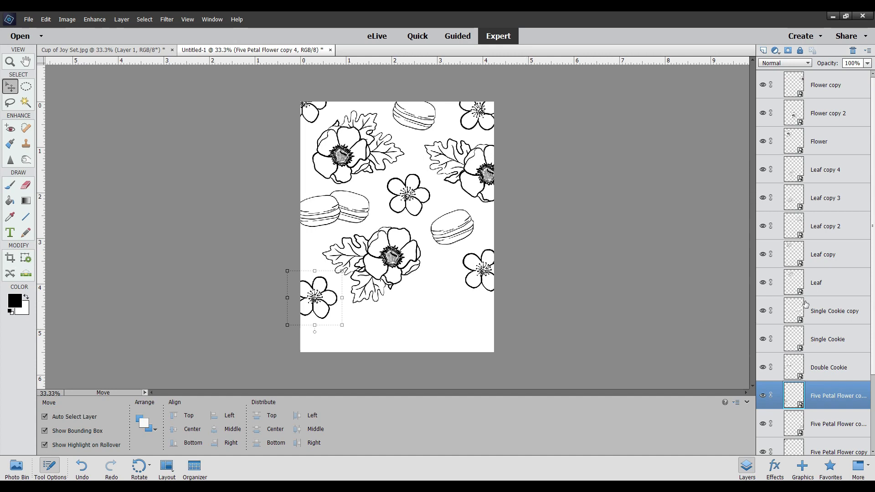
Step: Duplicate the Double Cookie layer, move the copy to the page's lower right area and rotate it about 23 degrees
left_click(831, 373)
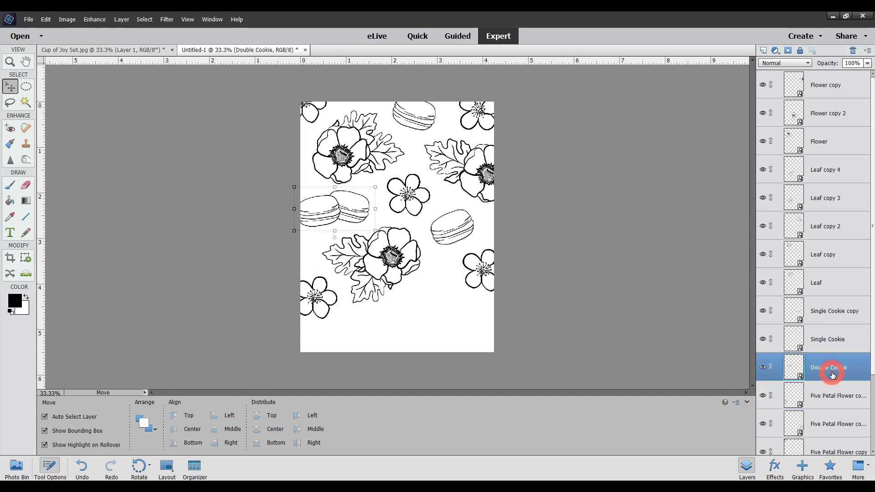
right_click(831, 368)
left_click(824, 180)
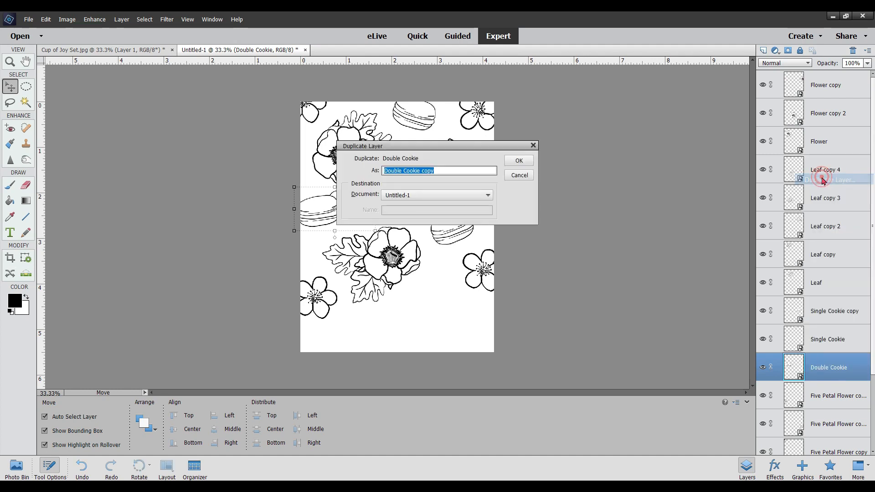
left_click(515, 159)
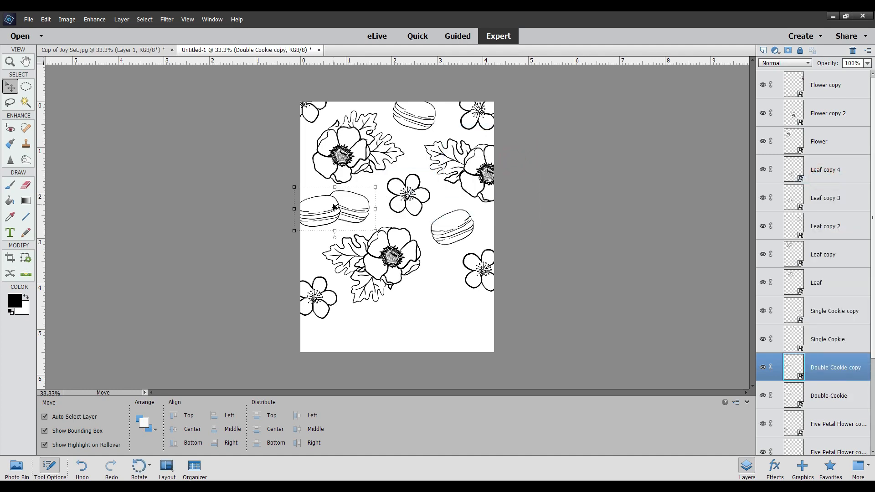
left_click_drag(338, 218, 452, 338)
left_click(484, 331)
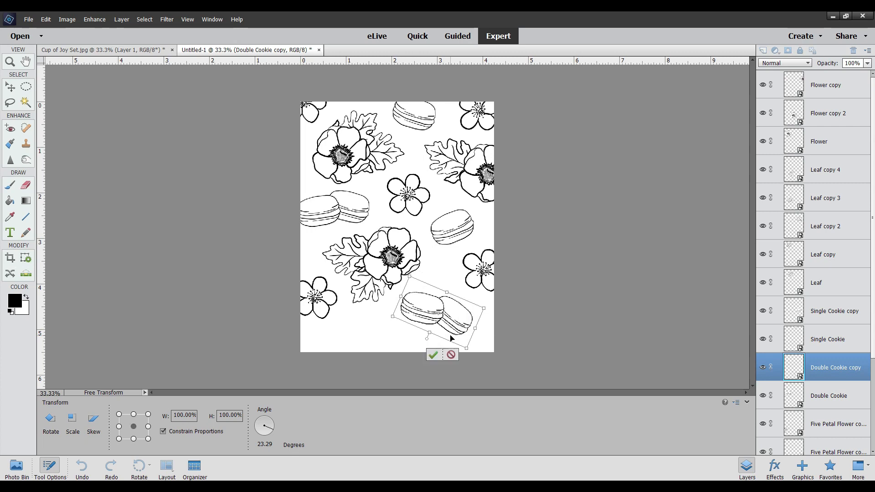
left_click(433, 355)
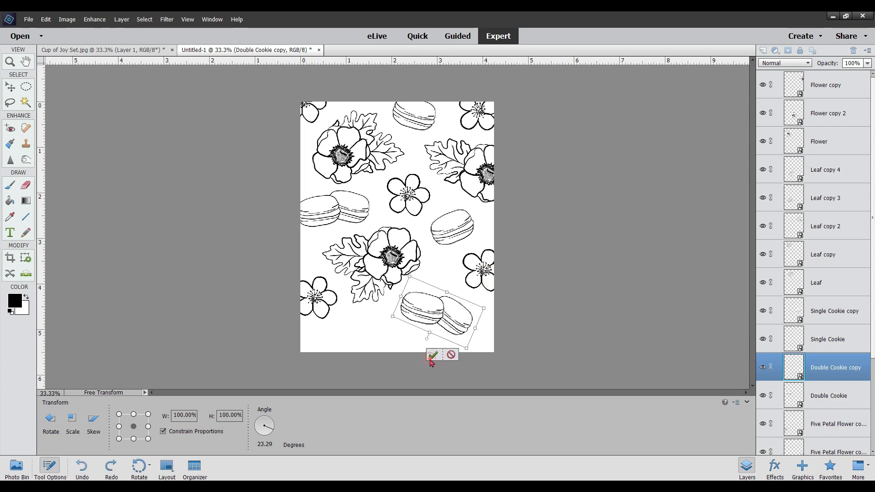
Step: Move the five-petal flower at the page's lower right edge inward so it sits fully on the page above the double macaron
left_click_drag(482, 293, 458, 285)
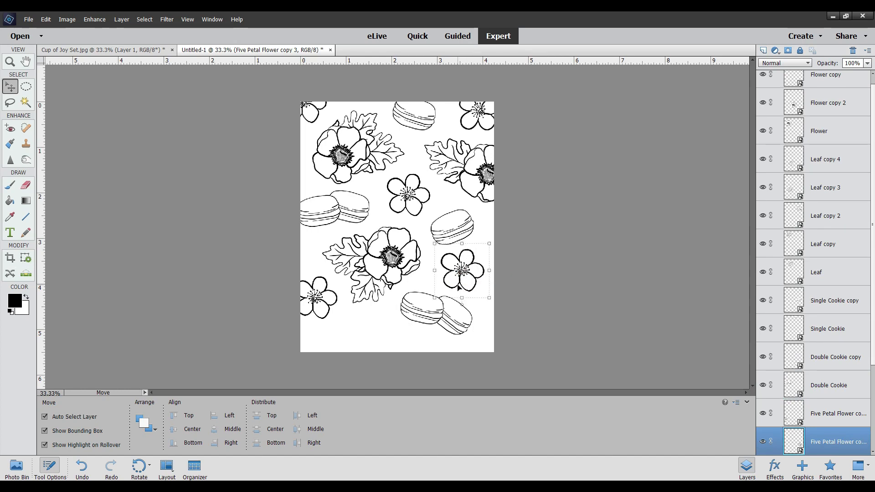
Step: Duplicate the Leaf copy 4 layer, rotate the copy and place it mostly off the page's right edge, beside the single macaron and five-petal flower
right_click(835, 162)
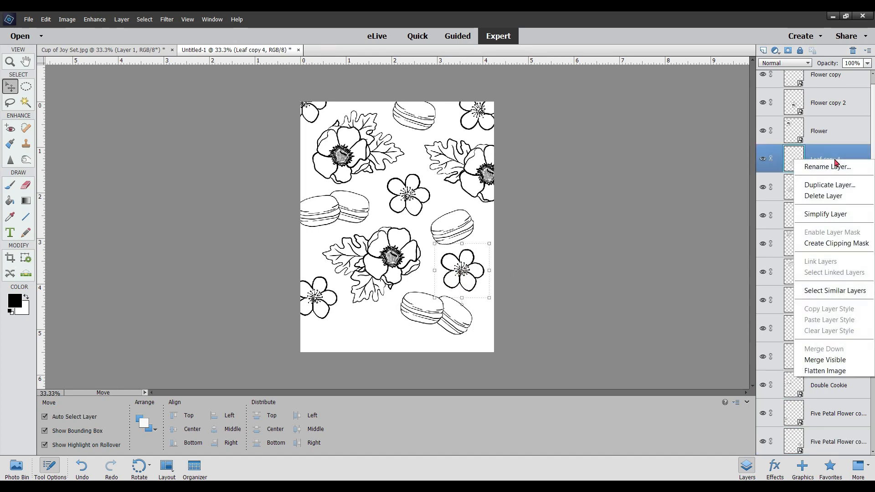
left_click(835, 184)
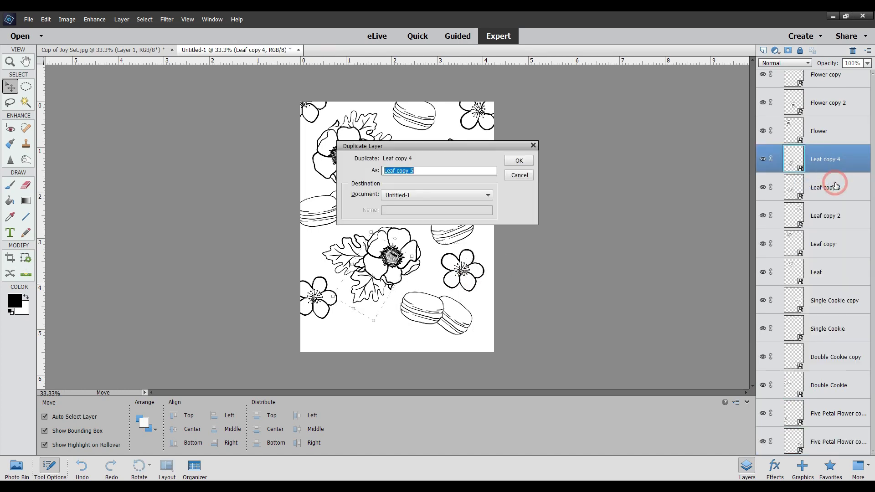
left_click(522, 158)
left_click_drag(357, 294, 491, 249)
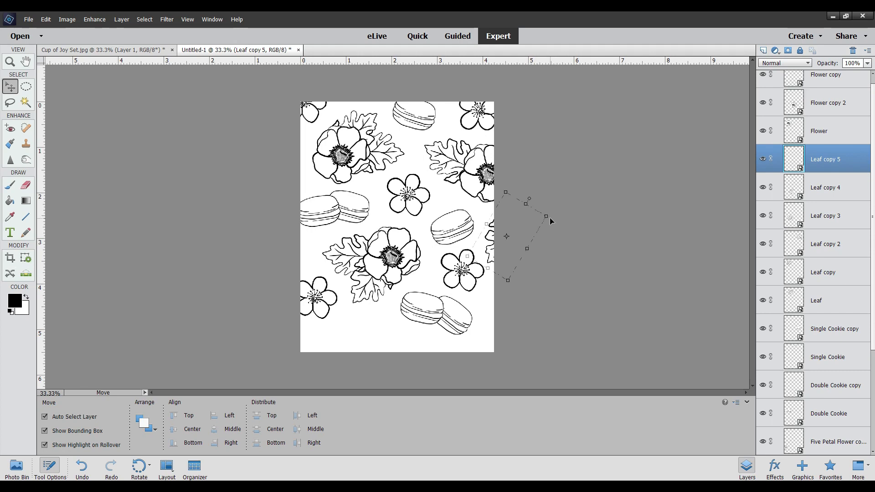
left_click_drag(465, 258, 501, 243)
left_click(489, 278)
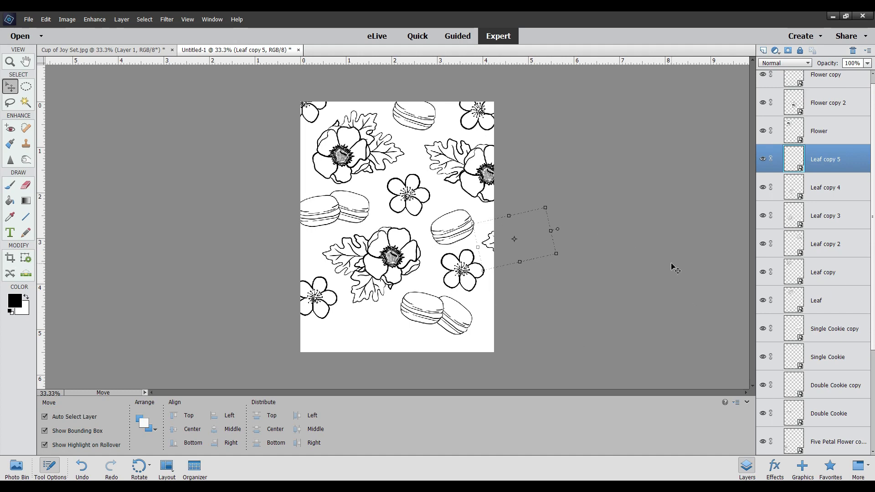
left_click(582, 300)
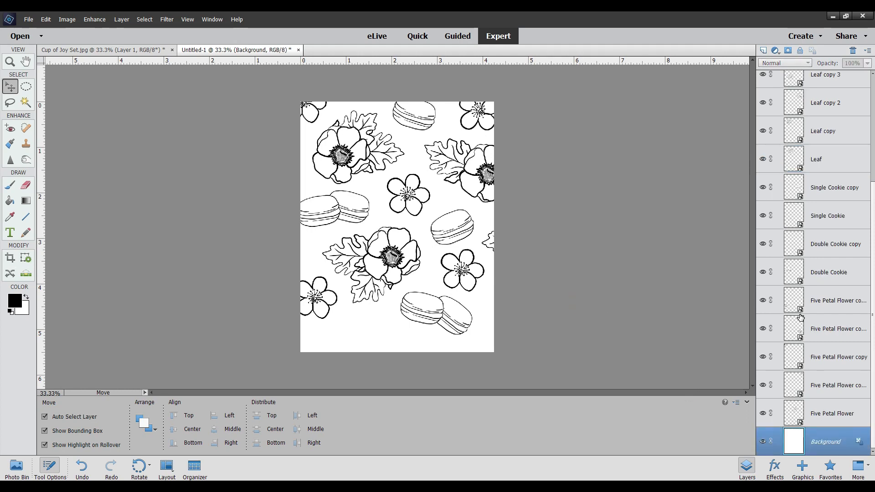
Step: Duplicate the Single Cookie layer, place the copy partly off the page's bottom edge near the lower left corner and rotate it about -34 degrees
right_click(836, 217)
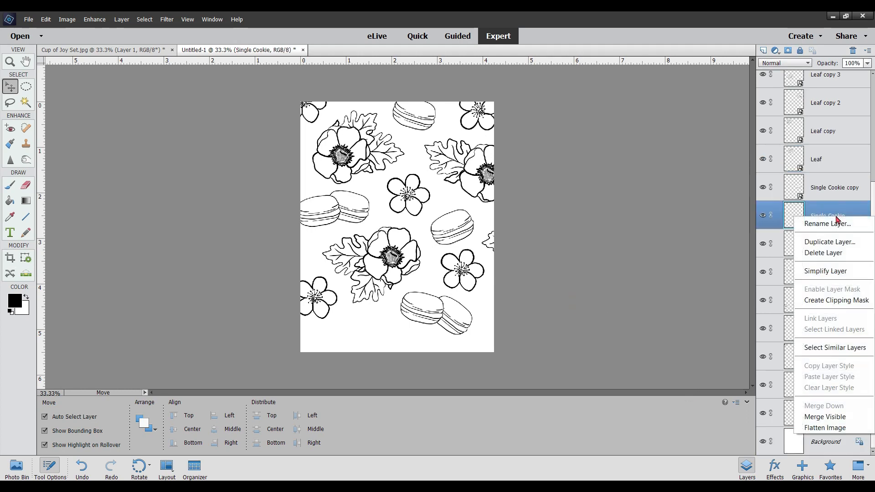
left_click(838, 245)
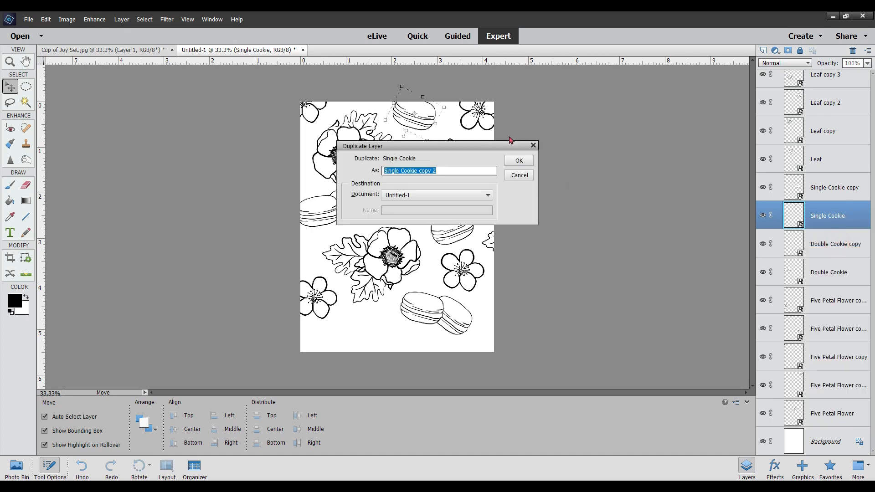
left_click(519, 160)
left_click_drag(411, 121, 324, 358)
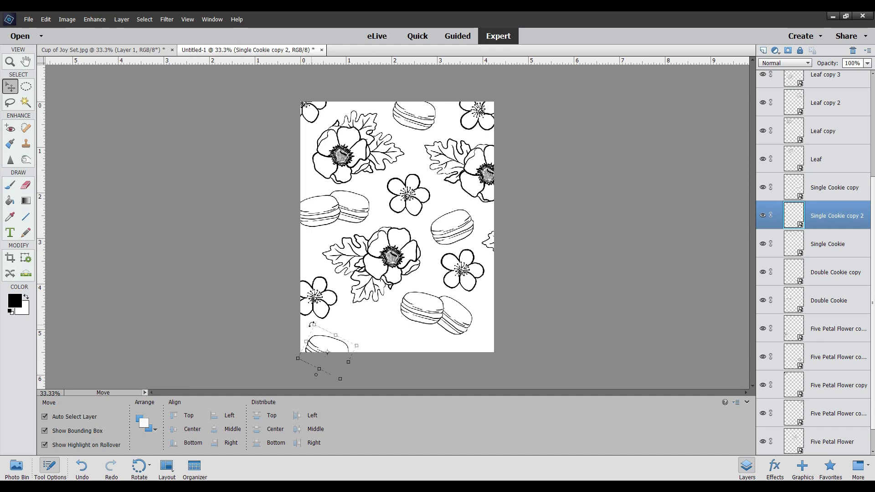
left_click_drag(311, 324, 326, 341)
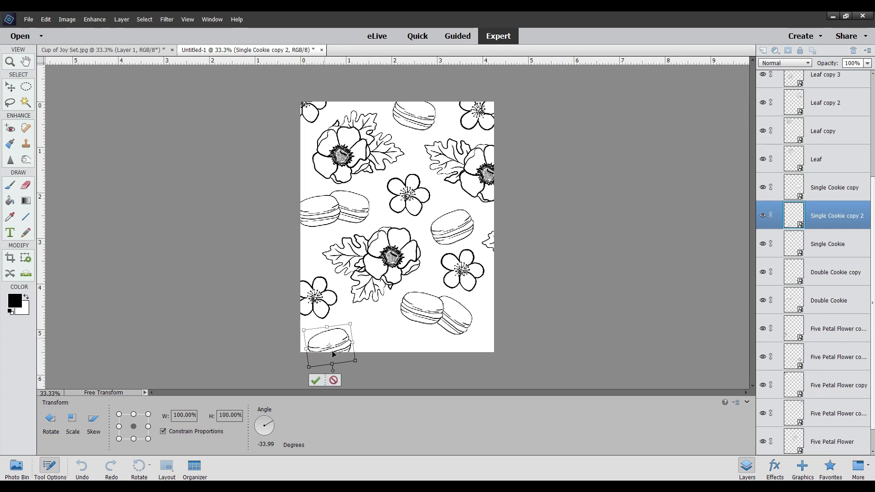
left_click(315, 382)
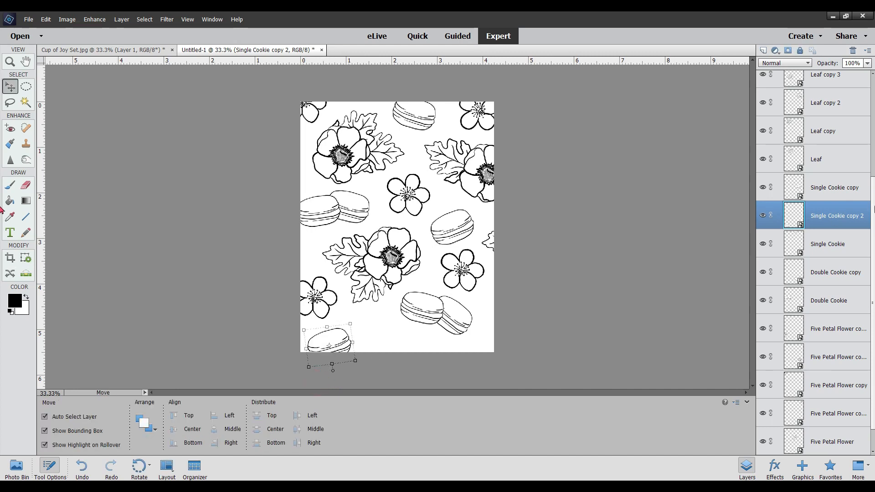
Step: Duplicate the Five Petal Flower copy 4 layer, place the copy at the page's bottom edge beside the single macaron and nudge that macaron slightly
right_click(842, 336)
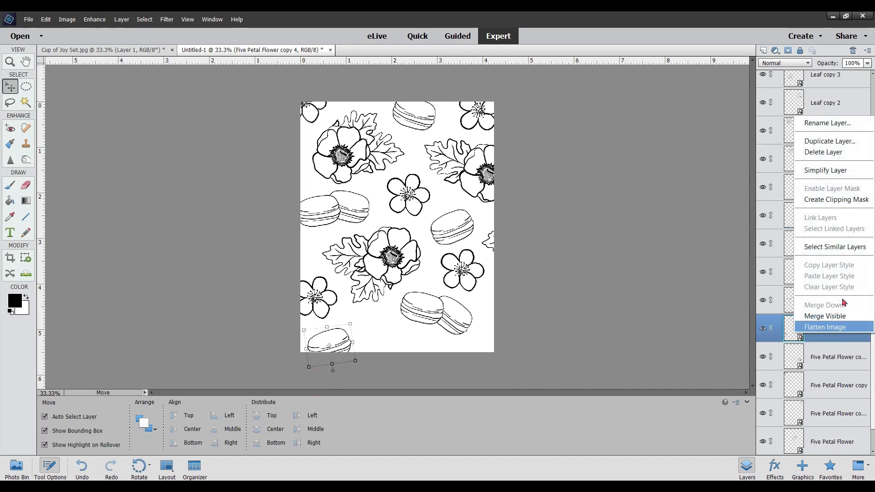
left_click(825, 141)
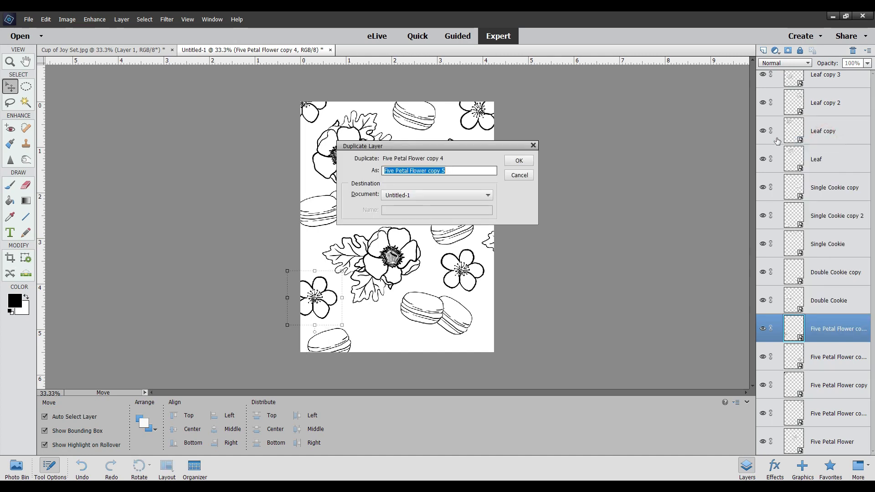
left_click(510, 161)
left_click_drag(324, 277, 391, 319)
left_click(444, 321)
left_click_drag(444, 321, 444, 321)
left_click(383, 347)
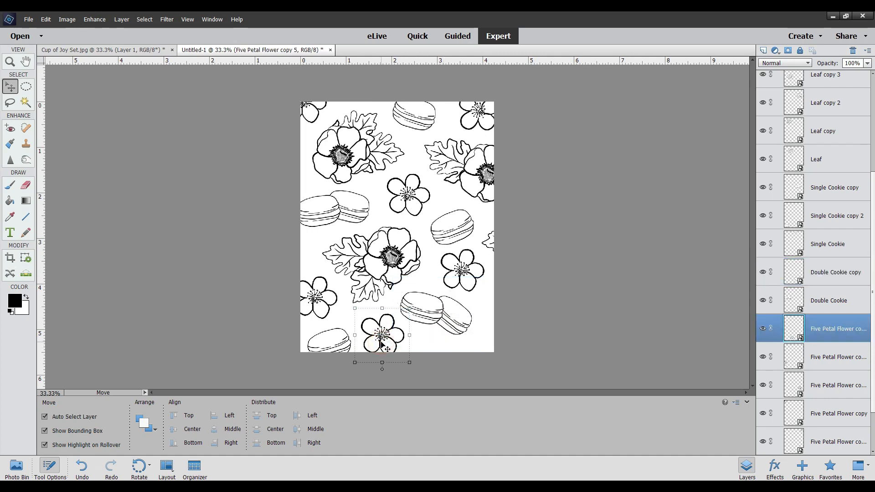
left_click_drag(381, 345, 381, 345)
left_click_drag(324, 347, 325, 349)
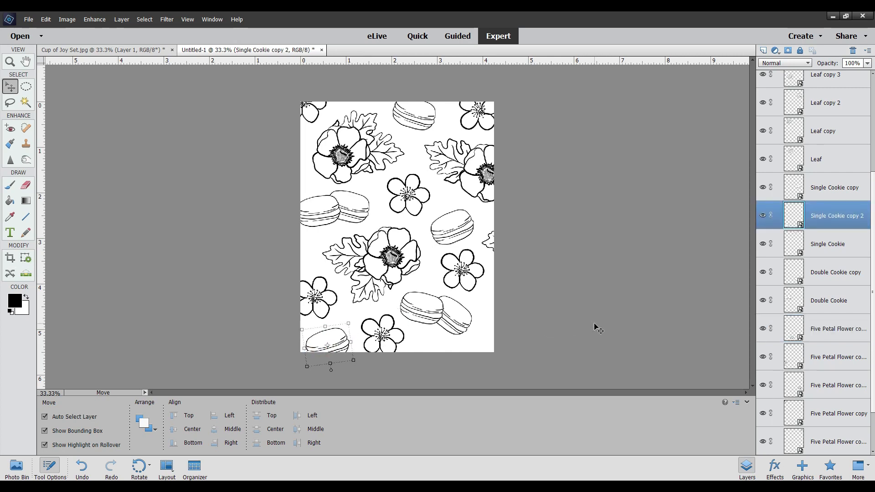
Step: Duplicate the Leaf layer, rotate the copy and place it mostly off the page's bottom edge below the double macaron
right_click(835, 159)
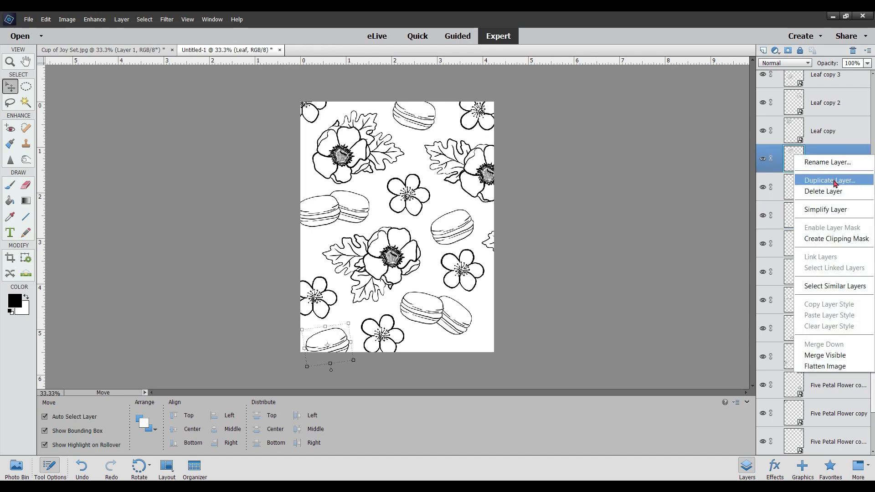
left_click(829, 181)
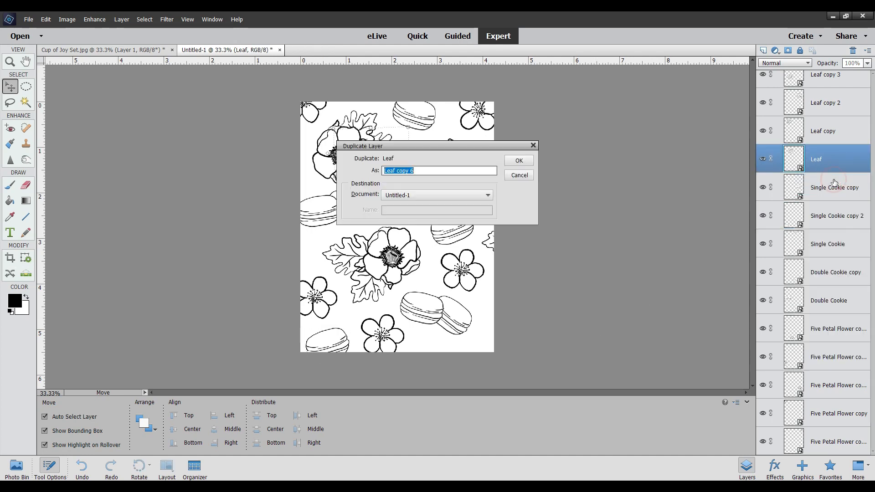
left_click(519, 160)
left_click_drag(378, 149, 453, 363)
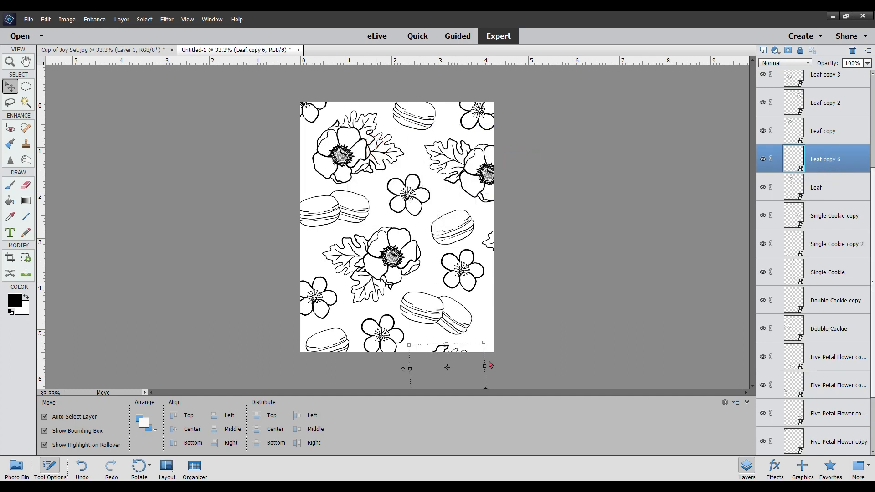
left_click_drag(485, 339, 431, 360)
left_click(449, 383)
Step: Duplicate the Leaf copy 6 layer, move the copy partly off the page's lower right corner and rotate it about 25 degrees
right_click(838, 150)
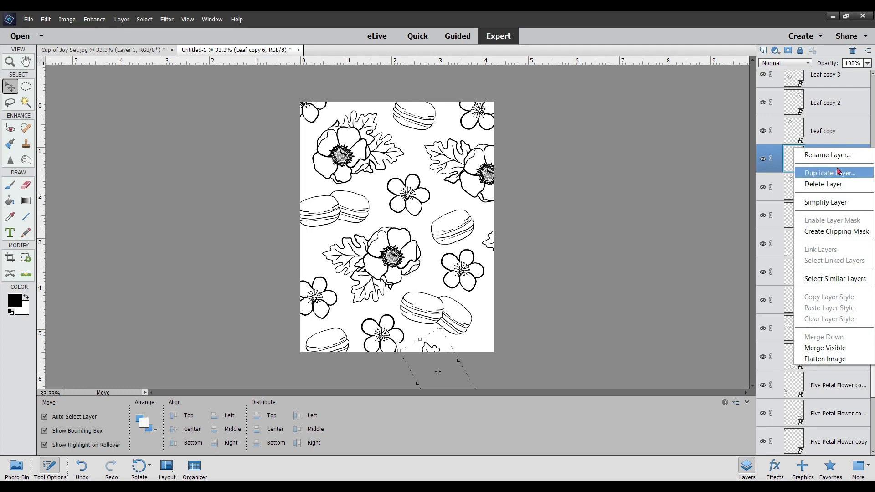
left_click(832, 172)
left_click(519, 161)
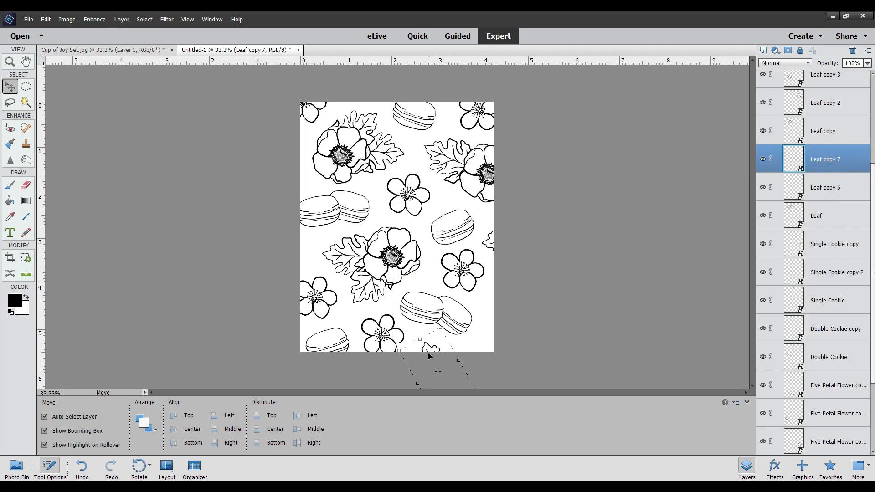
left_click_drag(428, 355, 467, 321)
left_click_drag(503, 350, 493, 351)
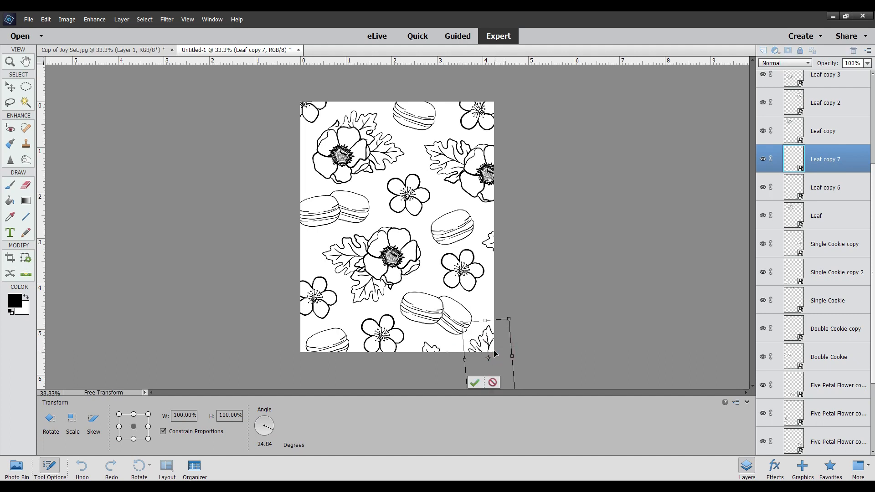
left_click(474, 383)
left_click(563, 269)
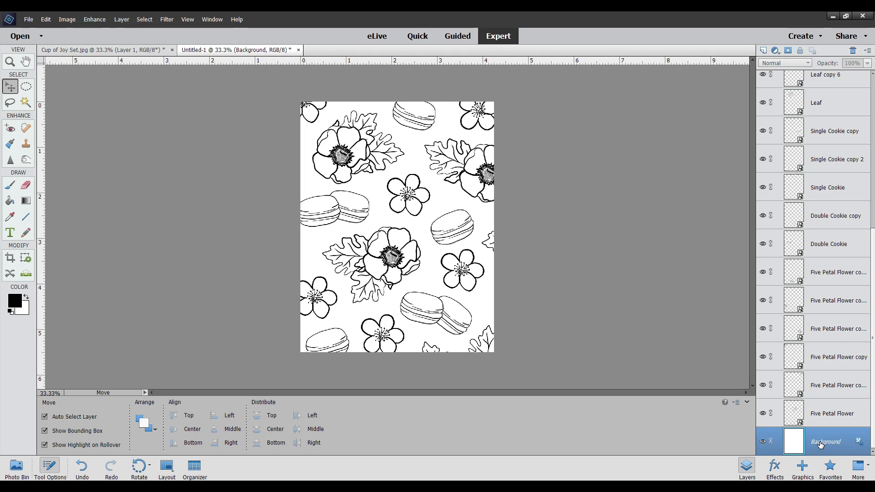
Step: Duplicate the Leaf layer, rotate the copy about 146 degrees and tuck it under the lower left side of the large flower at the right edge
left_click(823, 114)
right_click(825, 114)
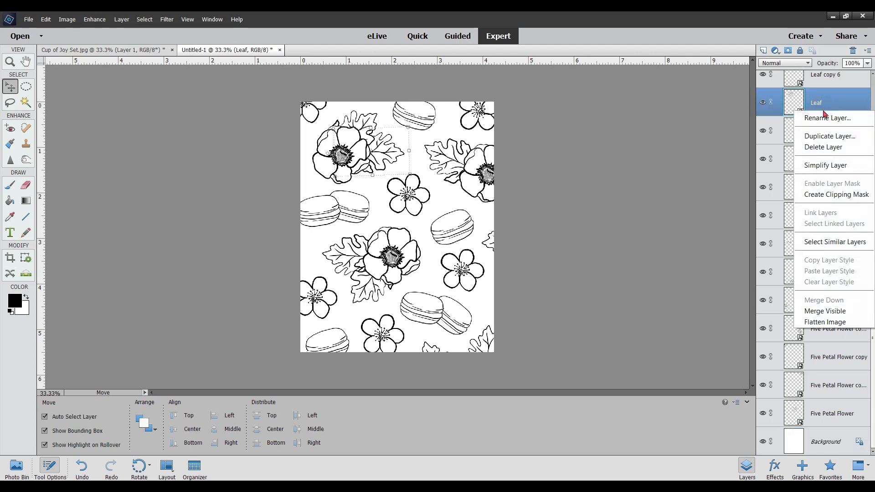
left_click(831, 137)
left_click(514, 158)
left_click_drag(387, 153, 485, 181)
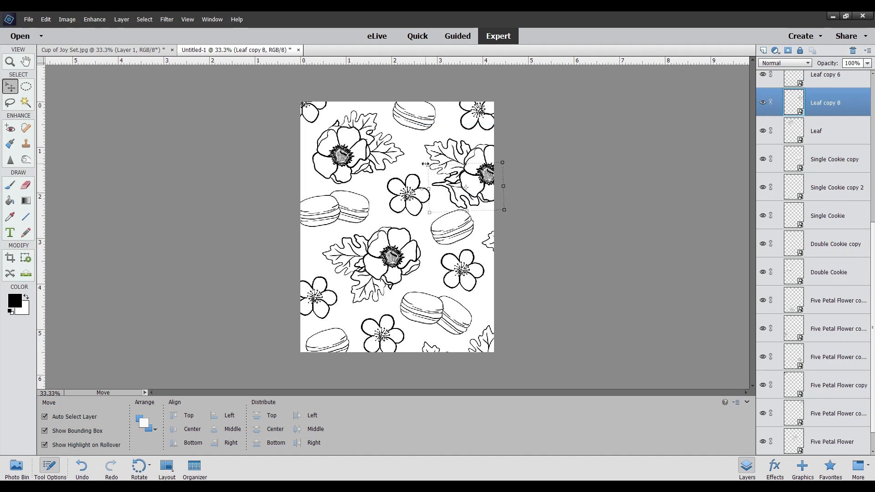
left_click_drag(424, 160, 589, 189)
left_click_drag(464, 191, 466, 181)
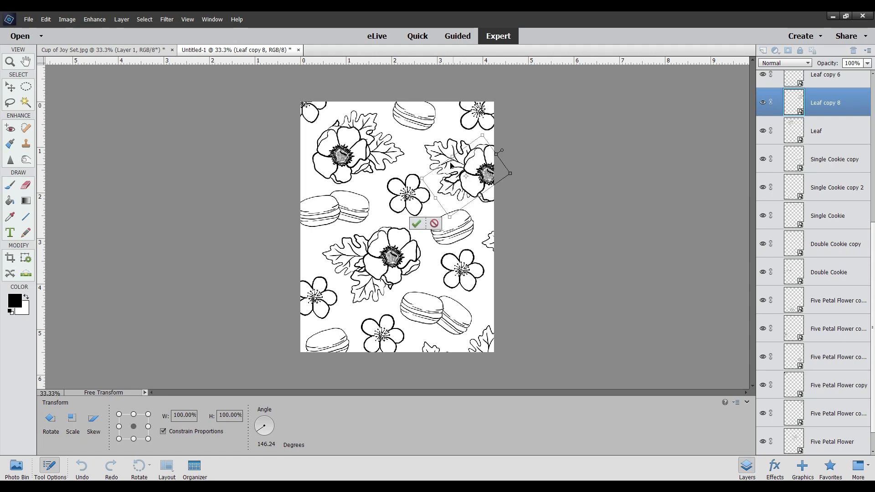
left_click(415, 224)
left_click(600, 177)
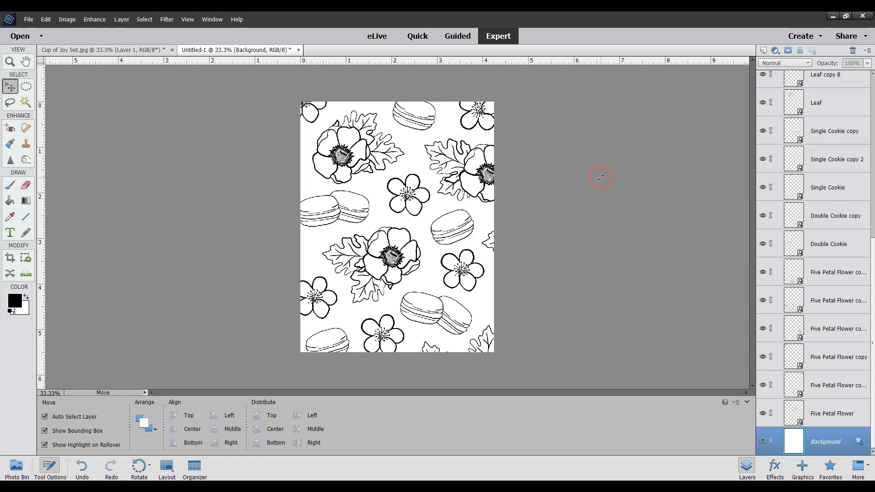
Step: Duplicate the Leaf layer and place the copy mostly off the page's left edge, between the double macaron and the five-petal flower
right_click(819, 104)
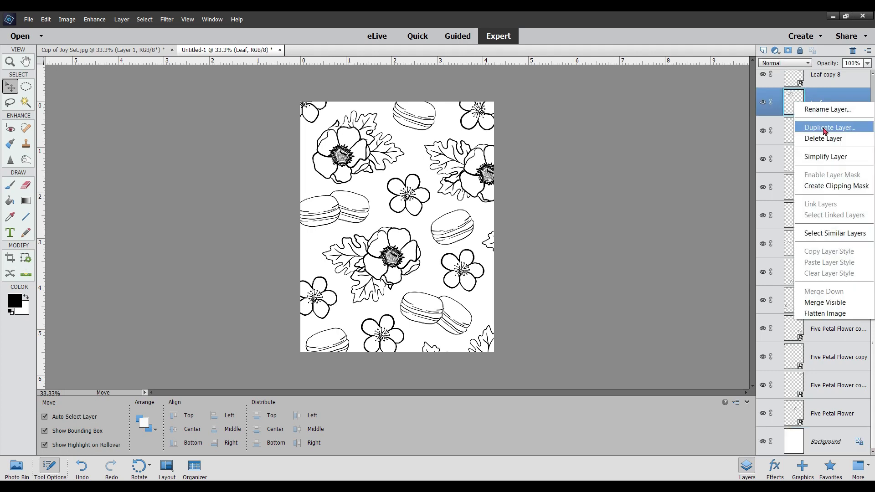
left_click(823, 126)
left_click(519, 160)
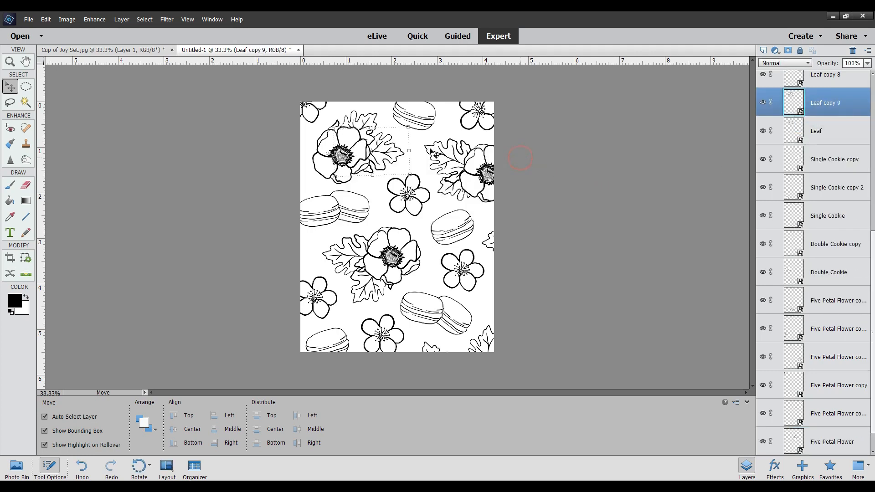
left_click_drag(383, 157, 291, 261)
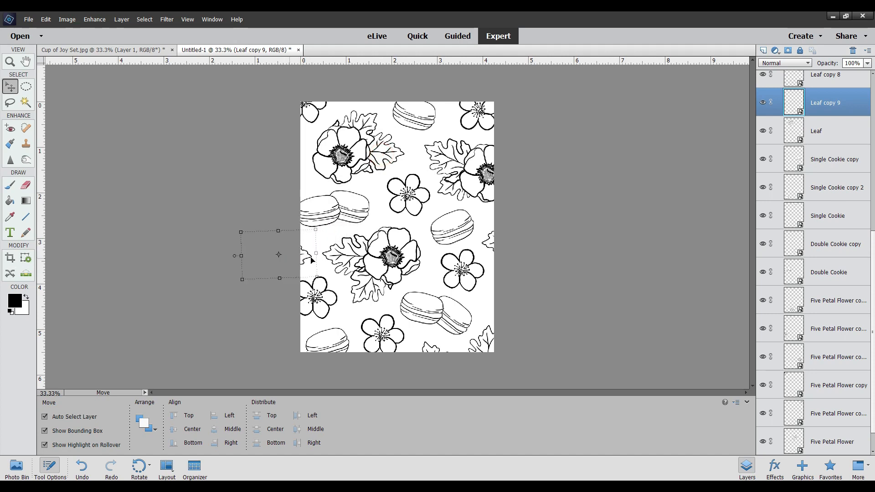
left_click(547, 194)
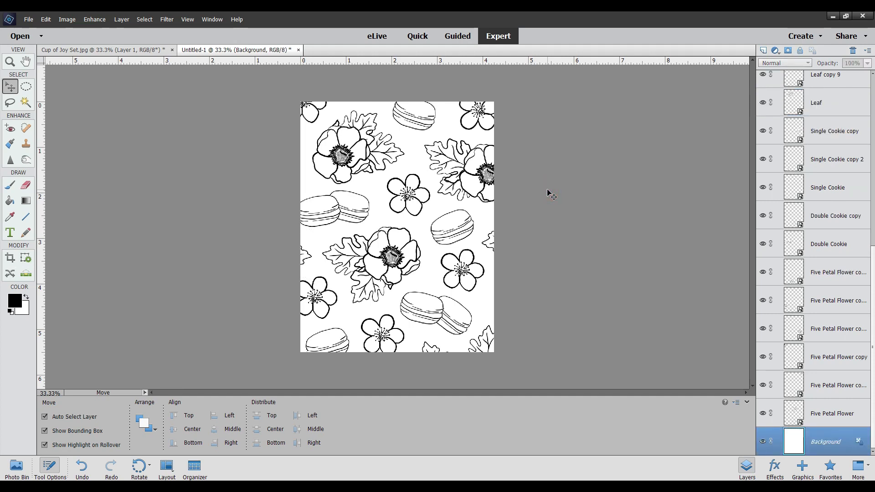
Step: Try a duplicate of the Single Cookie layer mostly off the page's upper left edge, nudging it sideways beside the large flower
left_click(430, 124)
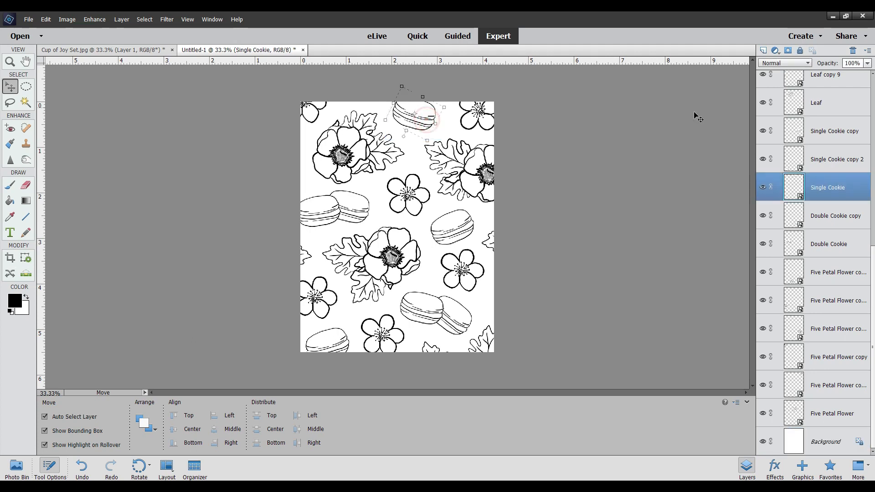
right_click(839, 182)
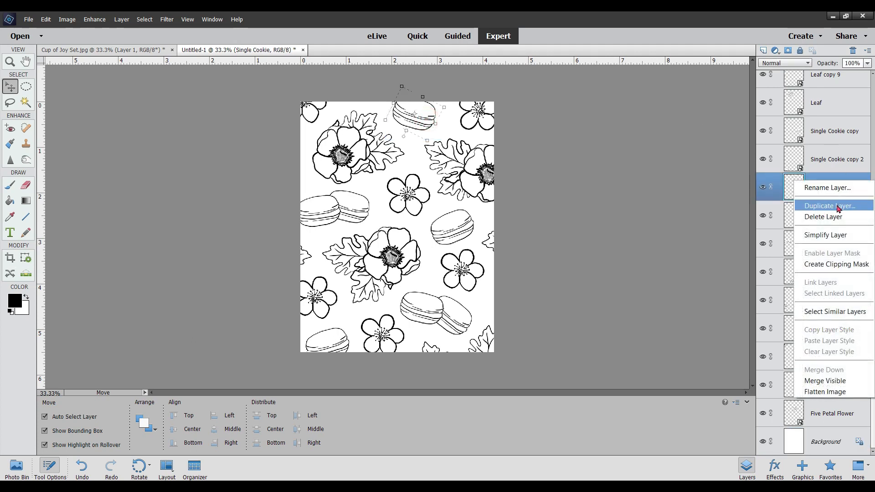
left_click(839, 203)
left_click(518, 160)
left_click(423, 119)
left_click_drag(384, 132, 294, 151)
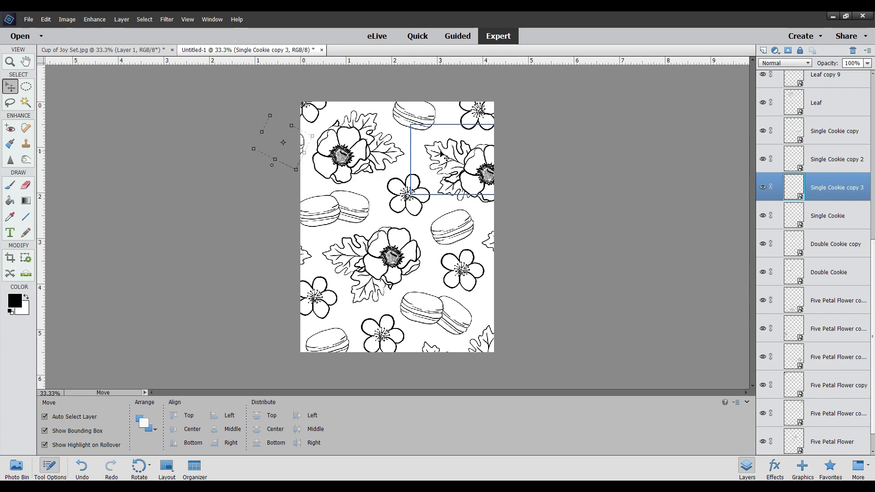
key("Right")
key("Right")
key("Right")
key("Right")
key("Left")
key("Left")
key("Left")
key("Left")
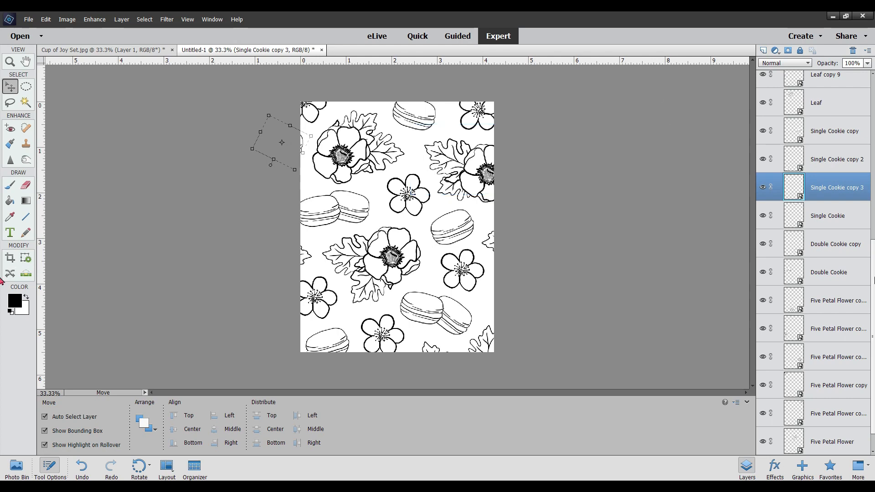
Step: Delete the Single Cookie copy 3 layer and select the Background layer
key("Delete")
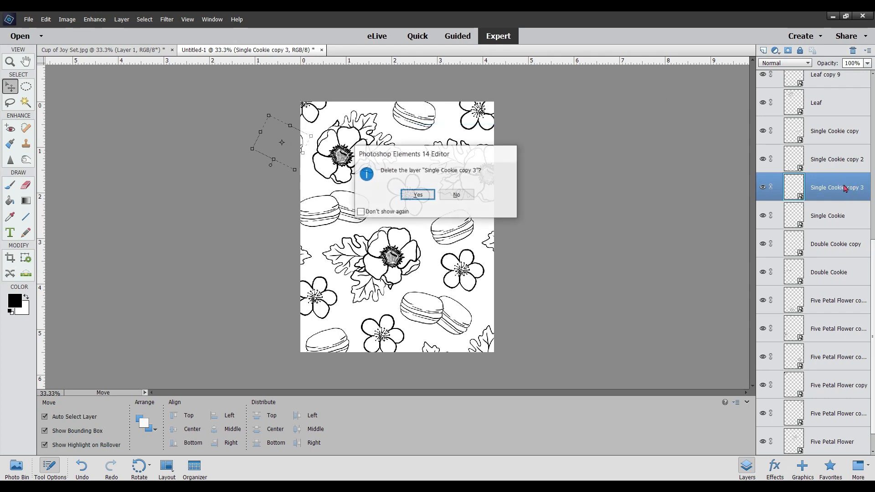
key("Return")
left_click(818, 441)
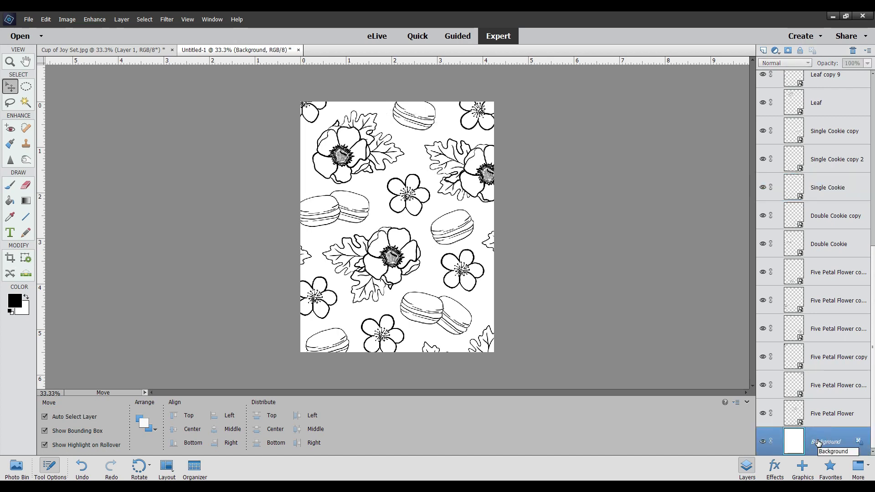
Step: Flatten the finished pattern document and create a new white 4.25 x 5.5 inch RGB document at 300 pixels/inch
right_click(818, 443)
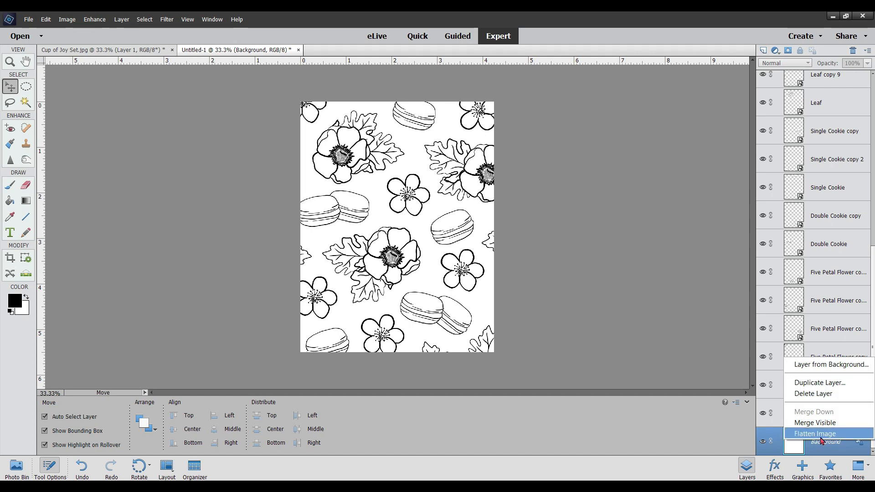
left_click(821, 436)
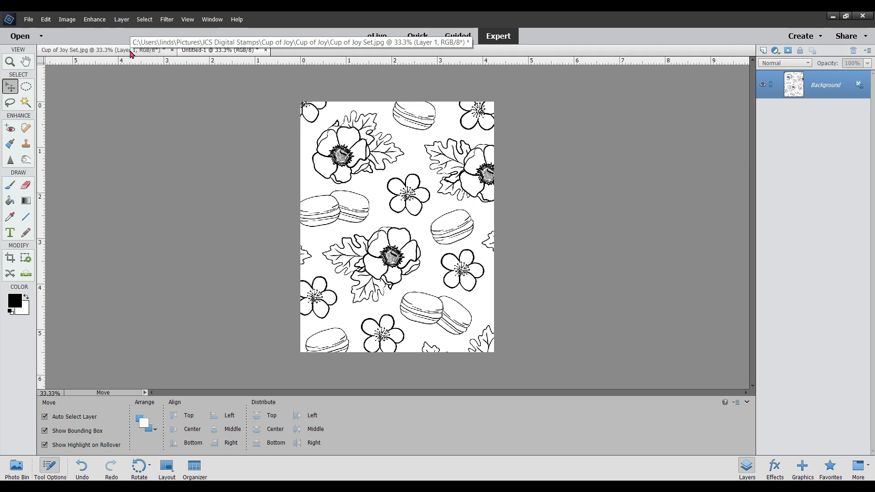
key("ctrl+n")
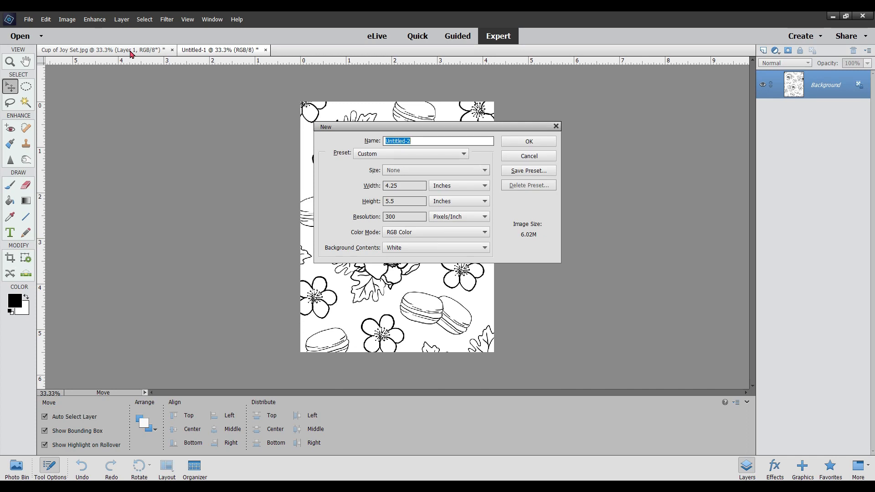
key("Return")
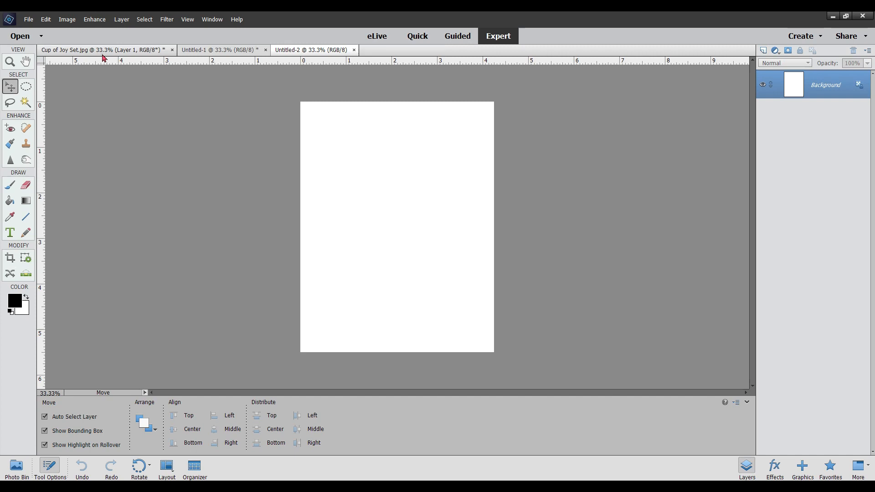
Step: Crop the Cup of Joy sheet to the empty teacup and saucer beside the large flower, without restricting the crop ratio
left_click(104, 54)
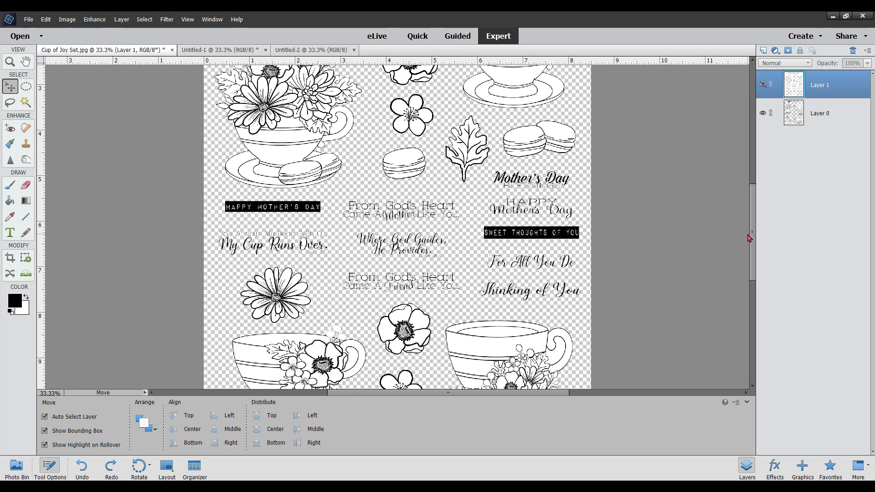
left_click_drag(746, 241, 754, 304)
left_click(753, 268)
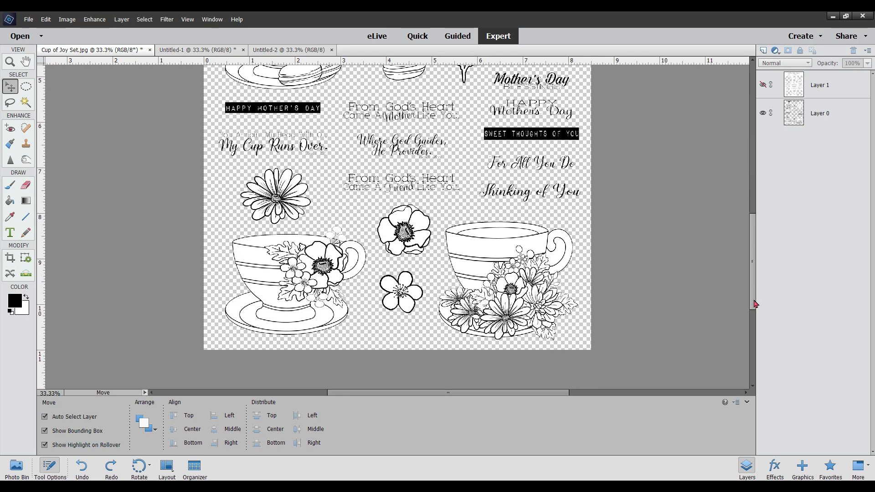
left_click_drag(754, 303, 753, 292)
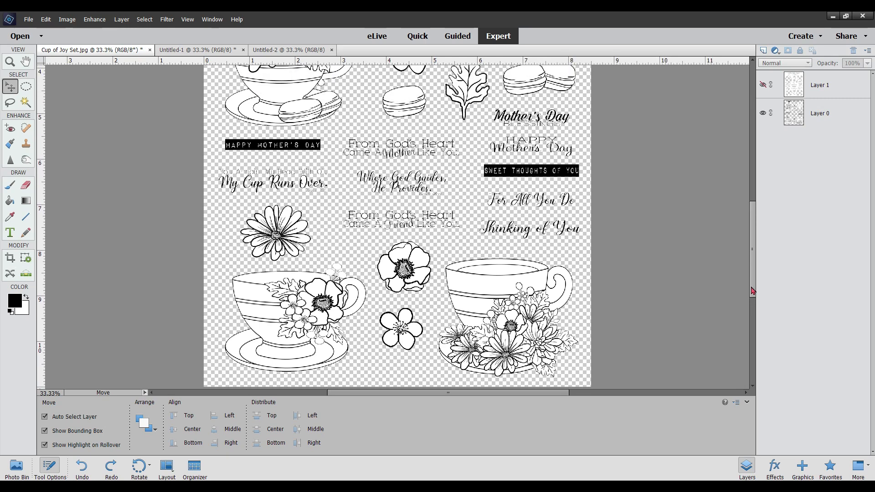
left_click_drag(753, 291, 747, 252)
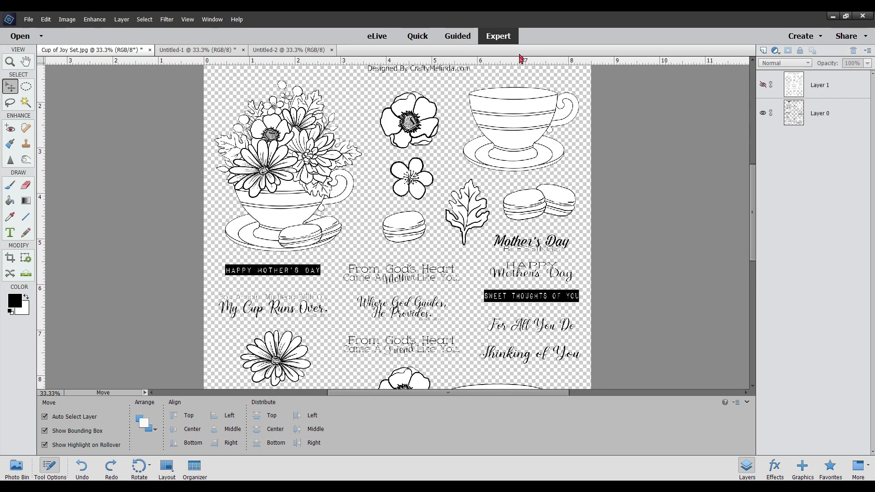
left_click(9, 262)
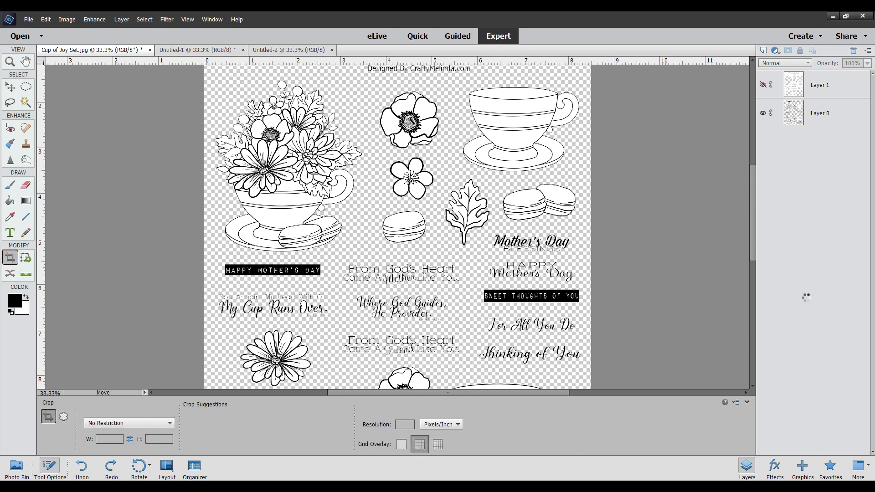
left_click_drag(753, 233, 754, 204)
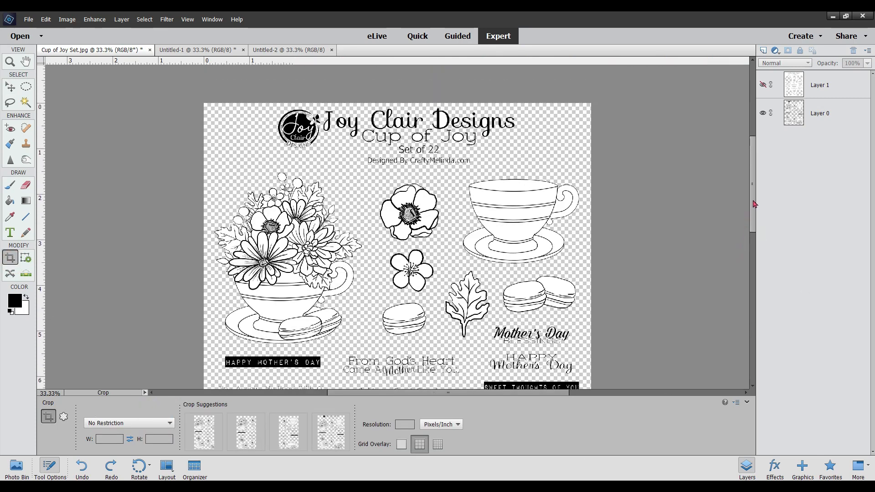
mouse_move(460, 174)
left_mouse_down()
mouse_move(534, 222)
mouse_move(583, 271)
left_mouse_up()
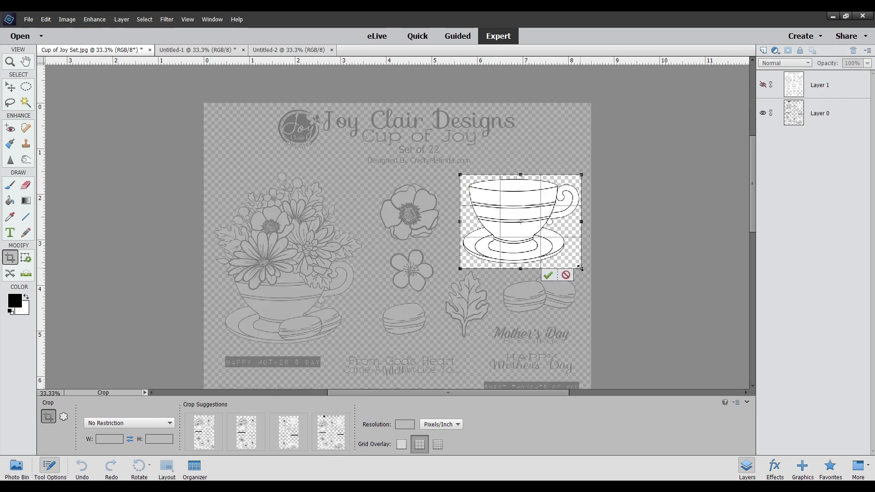
left_click(548, 275)
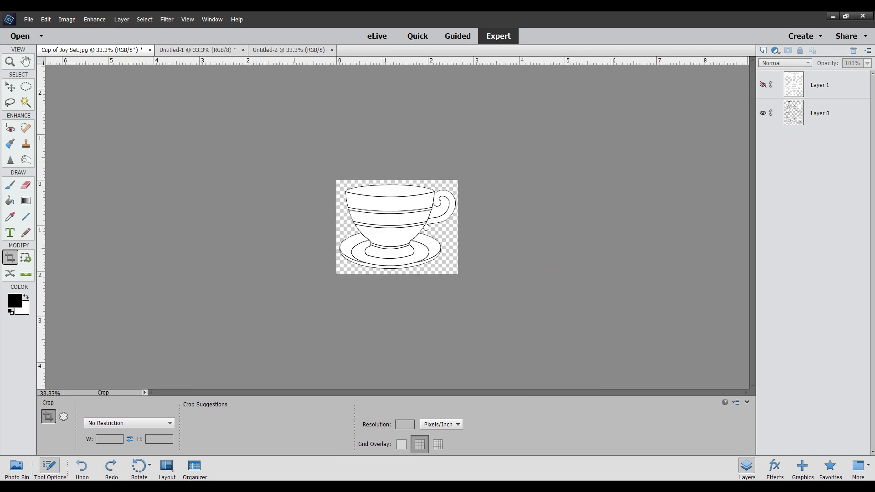
Step: Add the cropped teacup image to the blank Untitled-2 document as a new layer
left_click(16, 469)
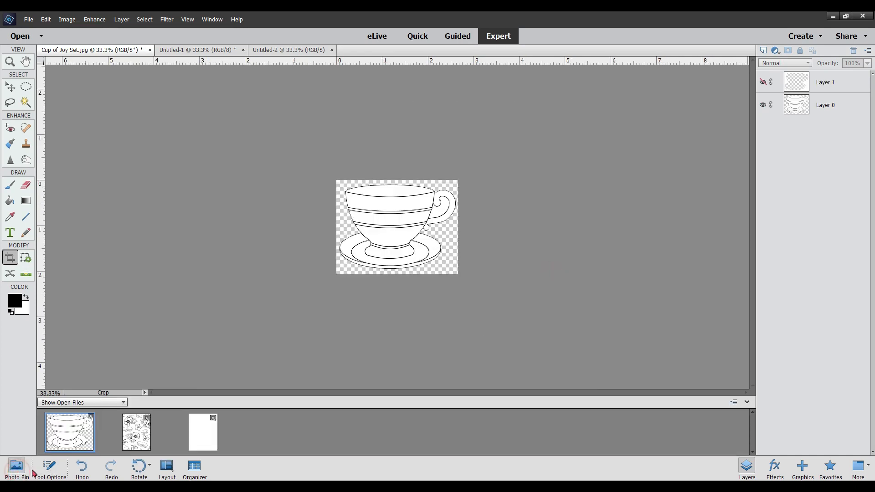
left_click(206, 439)
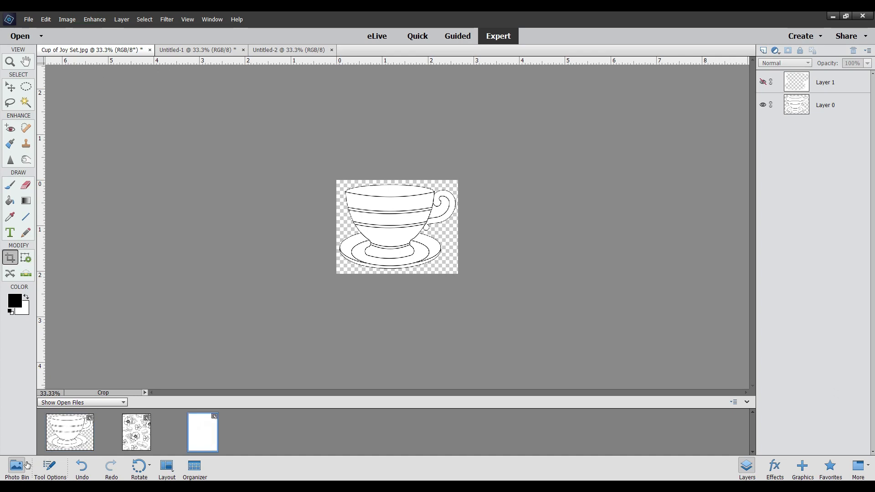
left_click_drag(69, 444, 396, 235)
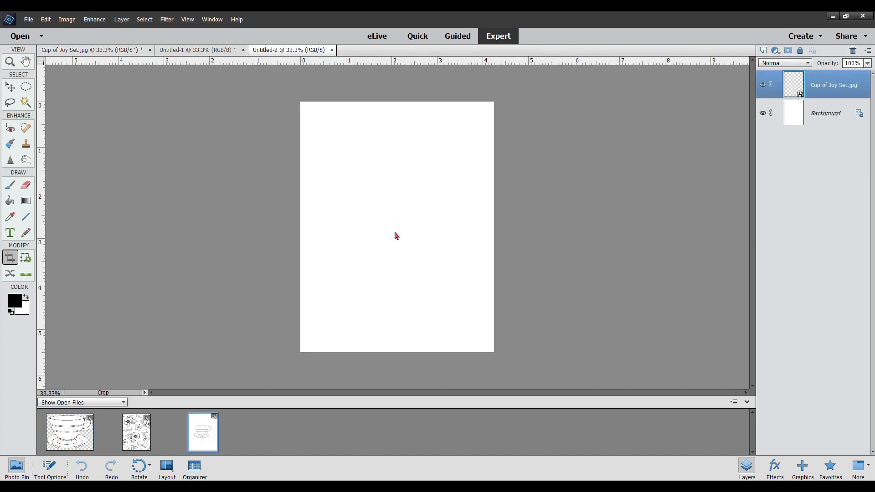
Step: Scale the teacup down slightly, place it in the page's lower left corner, nudge it up a little and deselect it
left_click(10, 86)
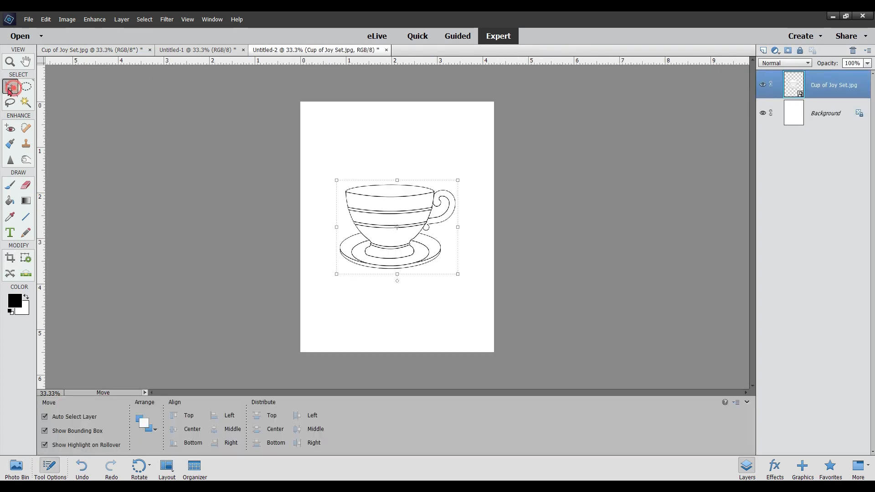
left_click_drag(457, 274, 438, 260)
left_click_drag(400, 232, 373, 302)
left_click(382, 344)
key("Up")
key("Up")
key("Up")
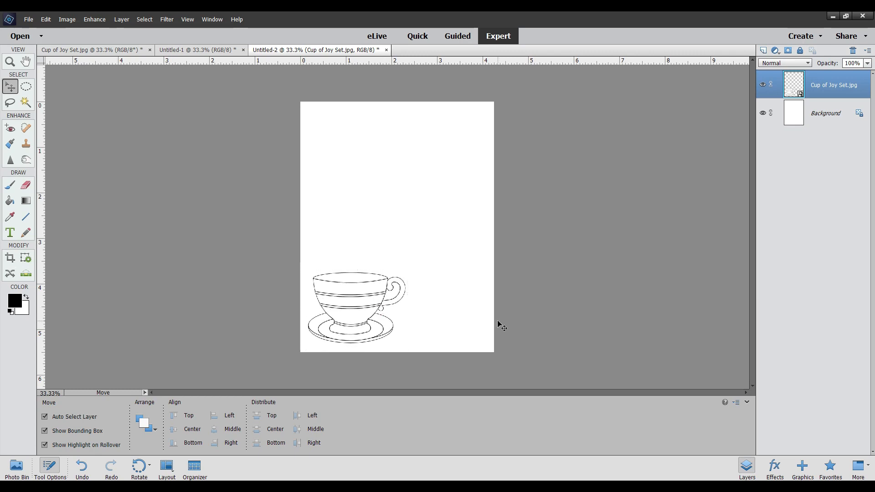
left_click(491, 321)
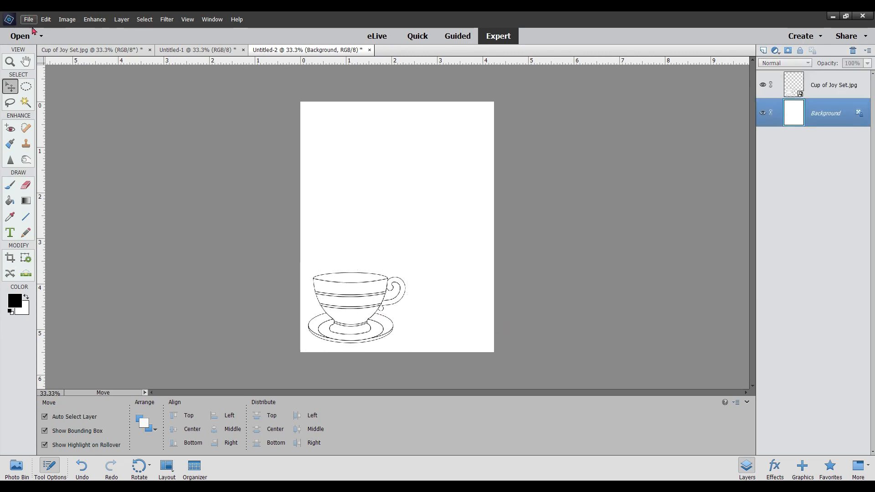
Step: Undo the teacup crop, the Layer Via Cut and the selection in Cup of Joy Set.jpg to restore the complete single-layer sheet
left_click(87, 50)
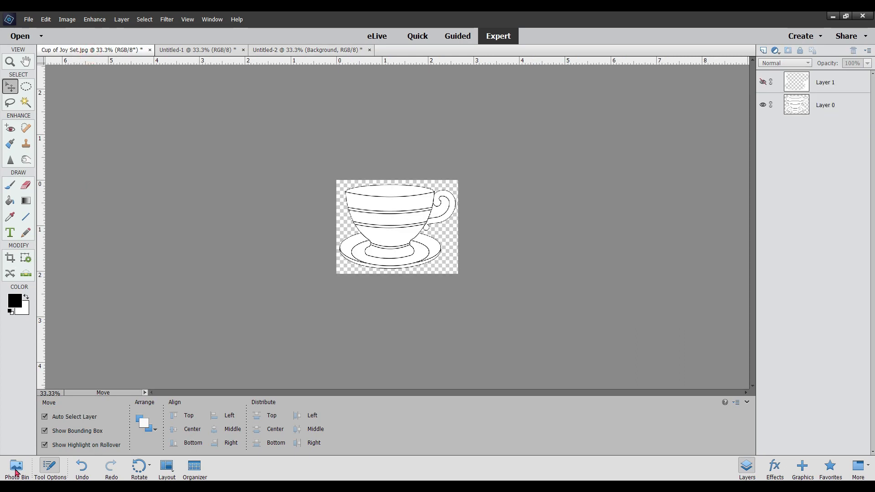
left_click(80, 476)
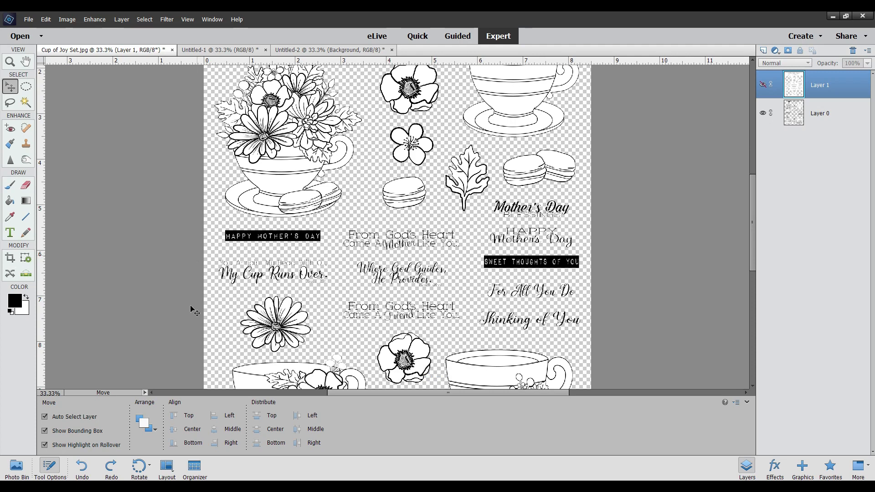
left_click(81, 466)
left_click(81, 469)
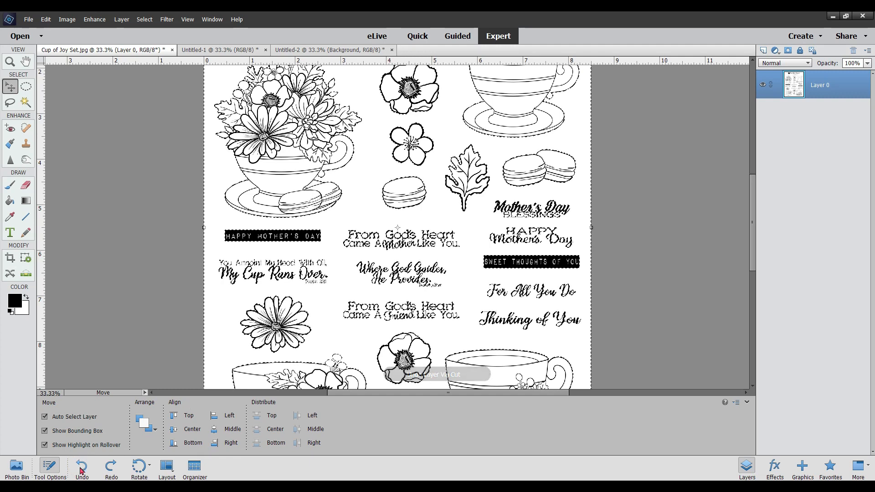
left_click(81, 468)
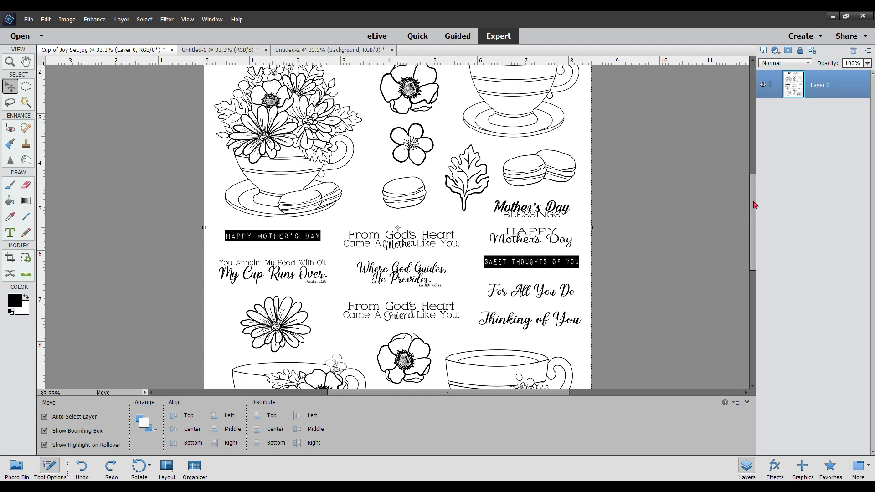
Step: Crop the Cup of Joy sheet to the "Thinking of You" sentiment and add it to the Untitled-2 teacup document
scroll(753, 205, "down", 2)
scroll(753, 213, "down", 1)
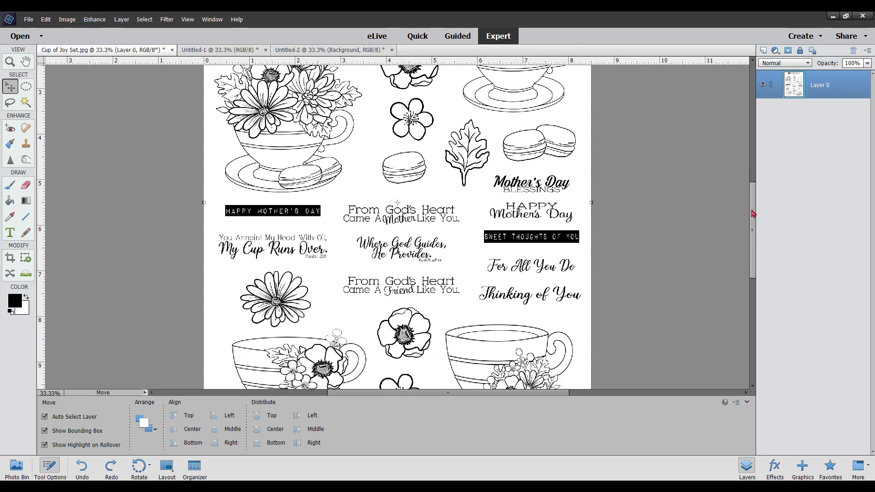
mouse_move(752, 213)
left_mouse_down()
mouse_move(751, 250)
mouse_move(748, 171)
mouse_move(751, 210)
left_mouse_up()
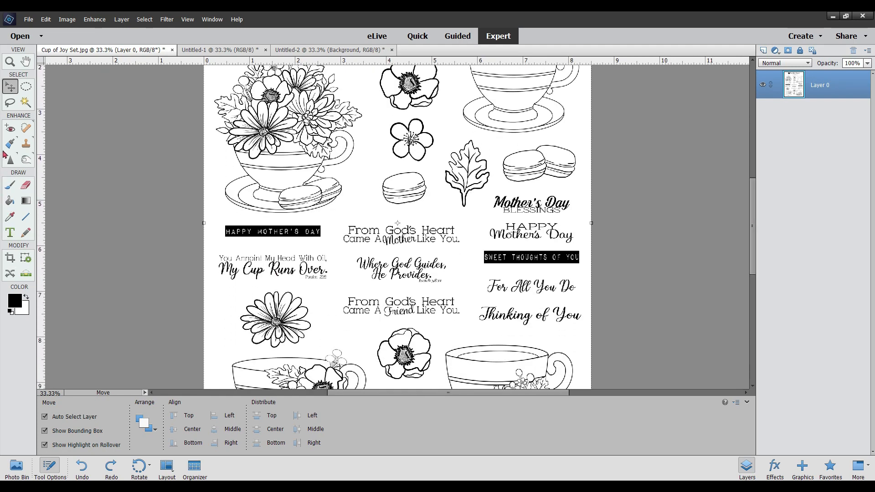
left_click(9, 258)
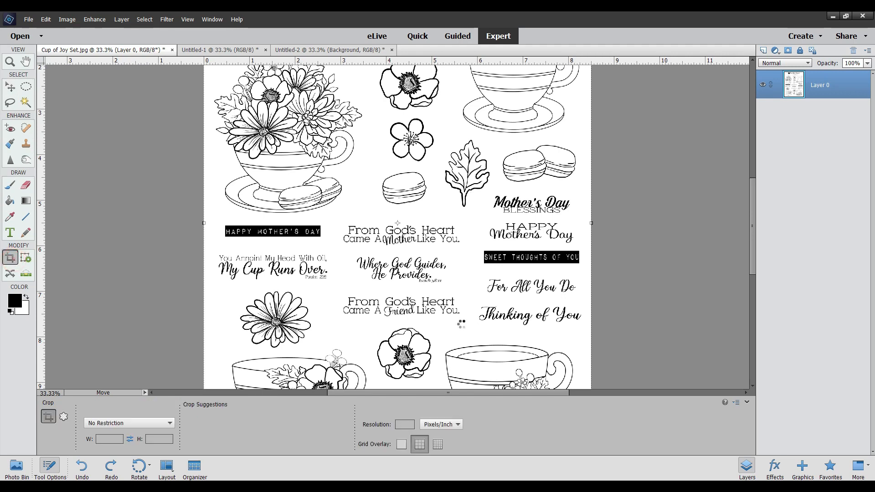
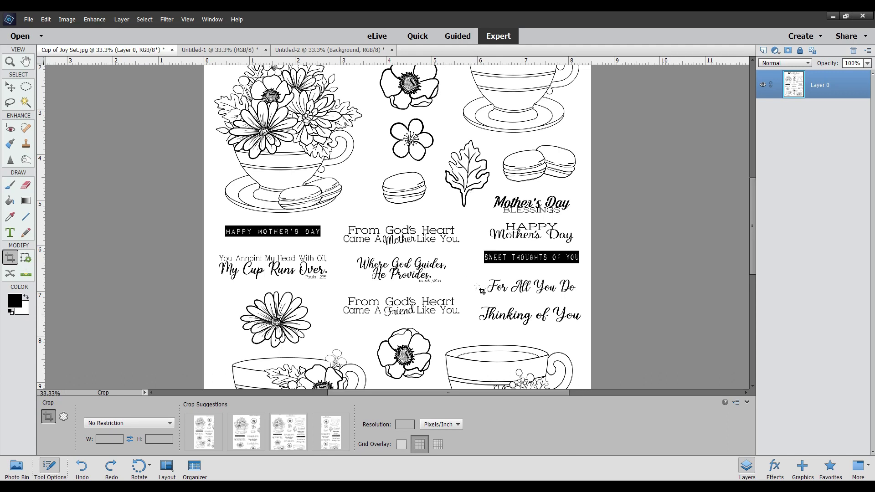
left_click_drag(474, 302, 588, 329)
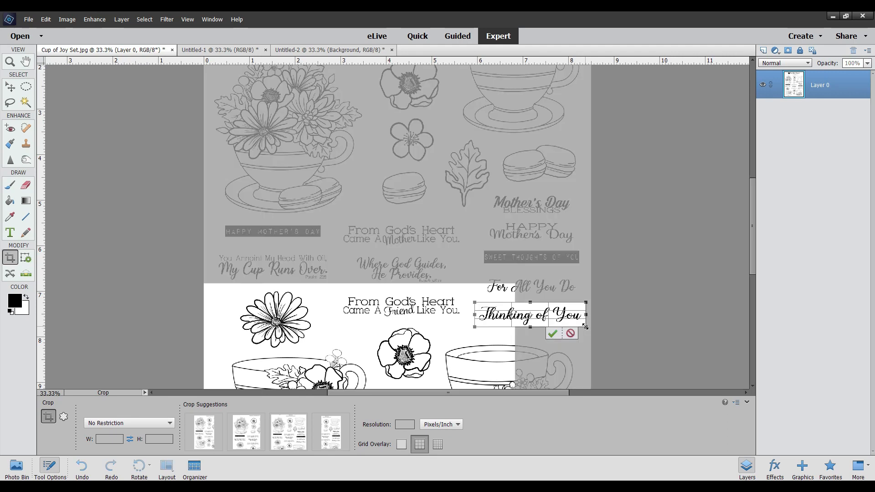
left_click(552, 334)
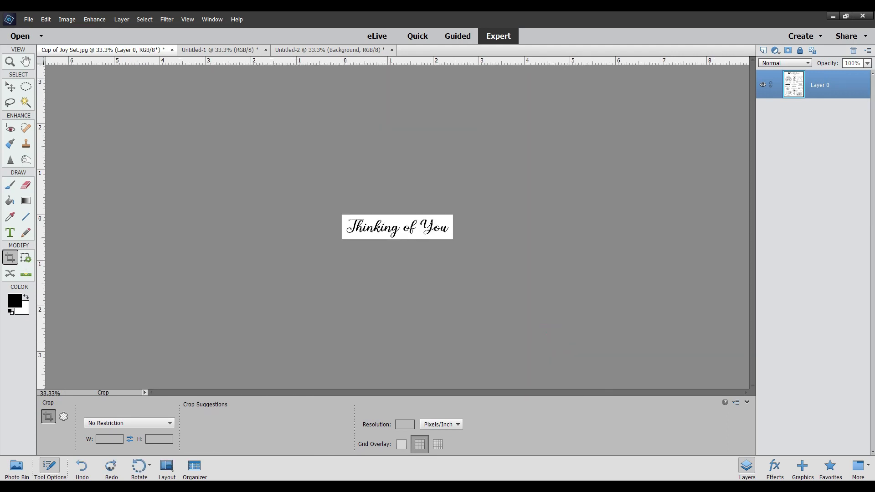
left_click(17, 467)
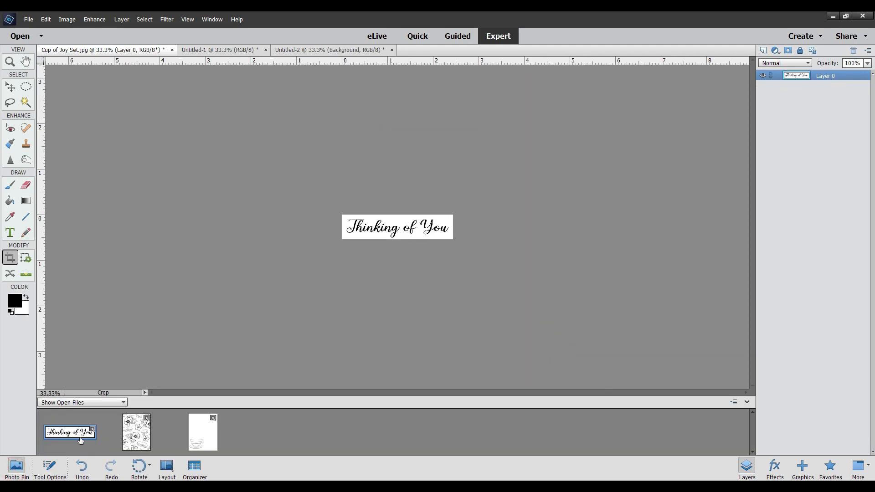
left_click_drag(206, 434, 338, 250)
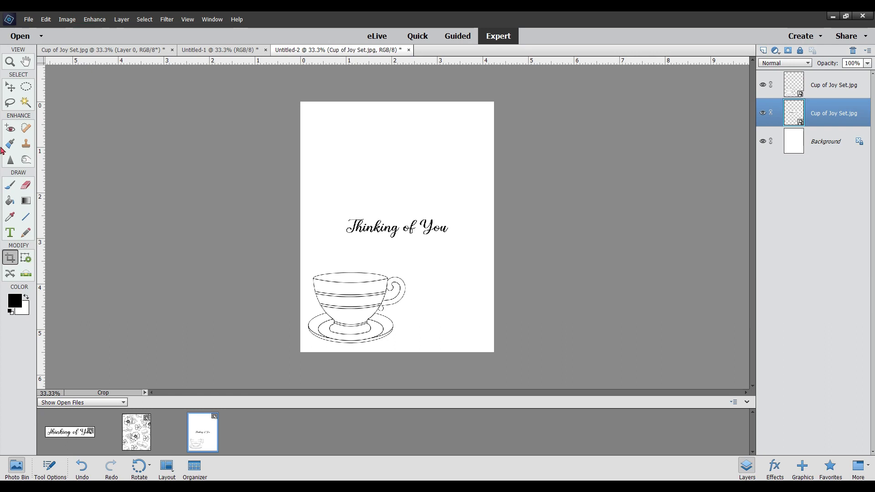
Step: Arrange the teacup centred in the page's upper half with the "Thinking of You" sentiment directly beneath its saucer
left_click(10, 86)
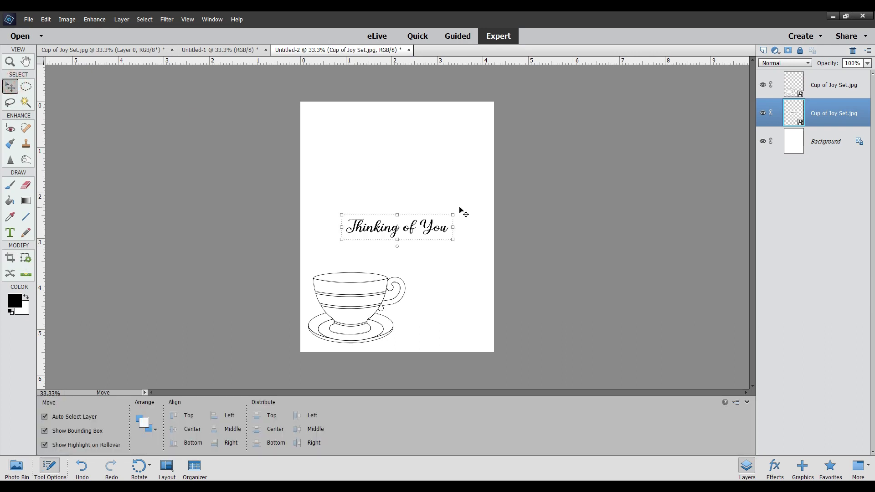
mouse_move(434, 233)
left_mouse_down()
mouse_move(393, 253)
mouse_move(437, 226)
left_mouse_up()
left_click_drag(366, 304, 371, 251)
left_click_drag(444, 228, 437, 308)
left_click_drag(367, 247, 414, 176)
left_click_drag(410, 296, 403, 235)
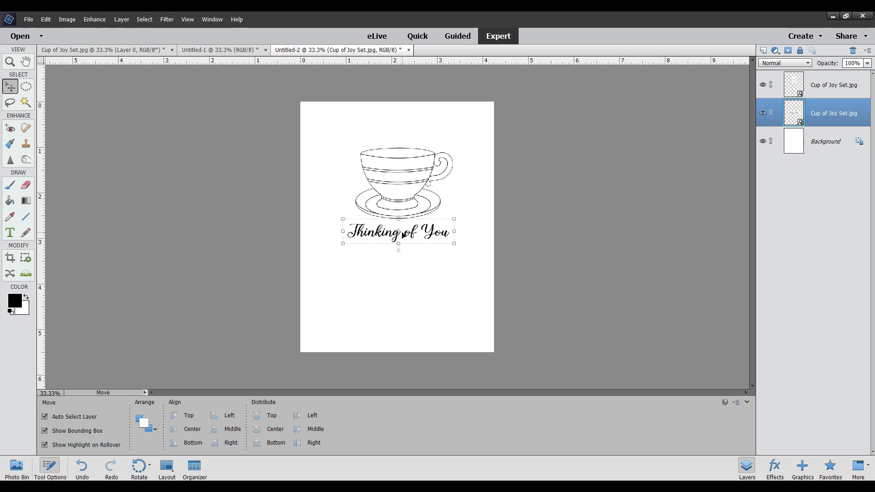
left_click_drag(405, 177, 403, 179)
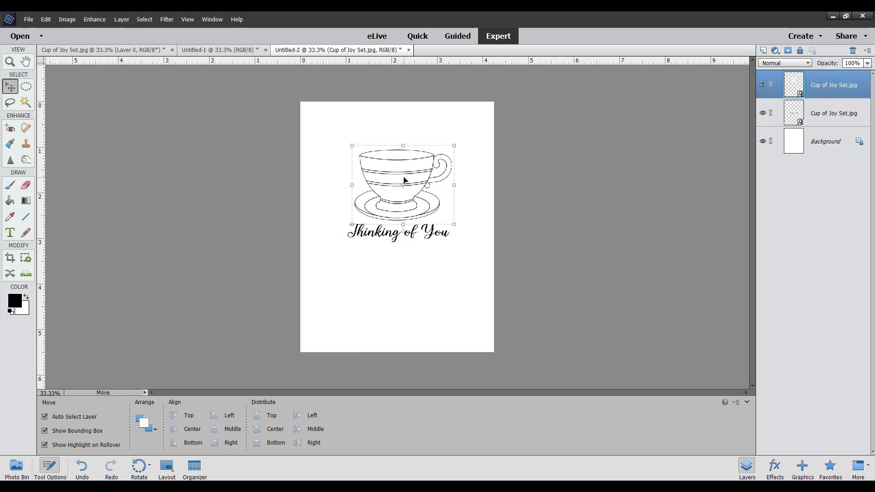
left_click(593, 219)
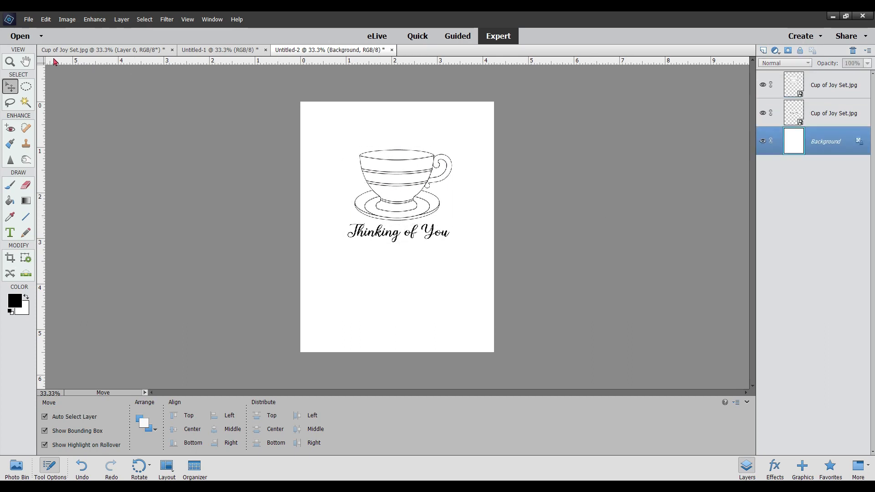
Step: Undo the sentiment crop in Cup of Joy Set.jpg and cut the sheet's white background onto its own hidden layer
left_click(99, 50)
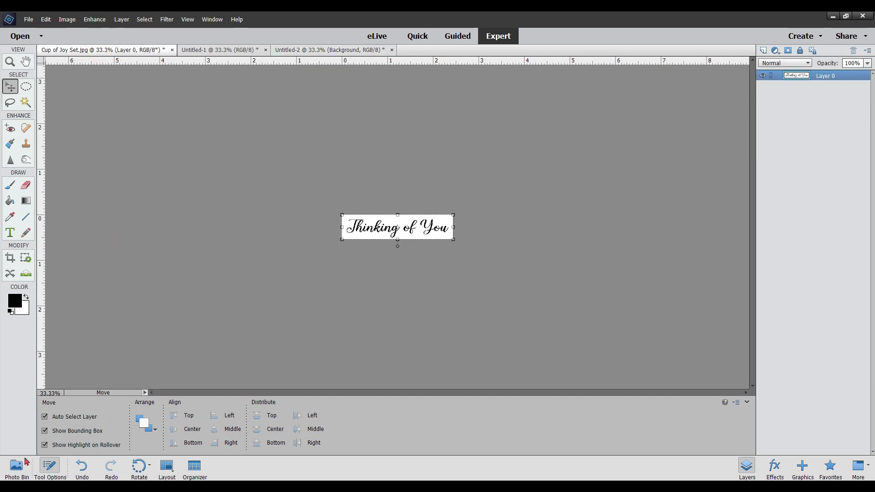
left_click(82, 469)
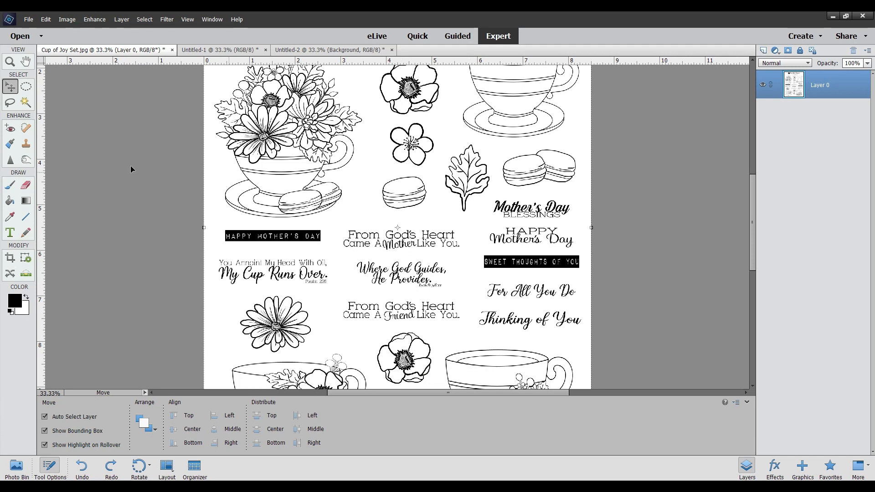
left_click(25, 102)
left_click(373, 181)
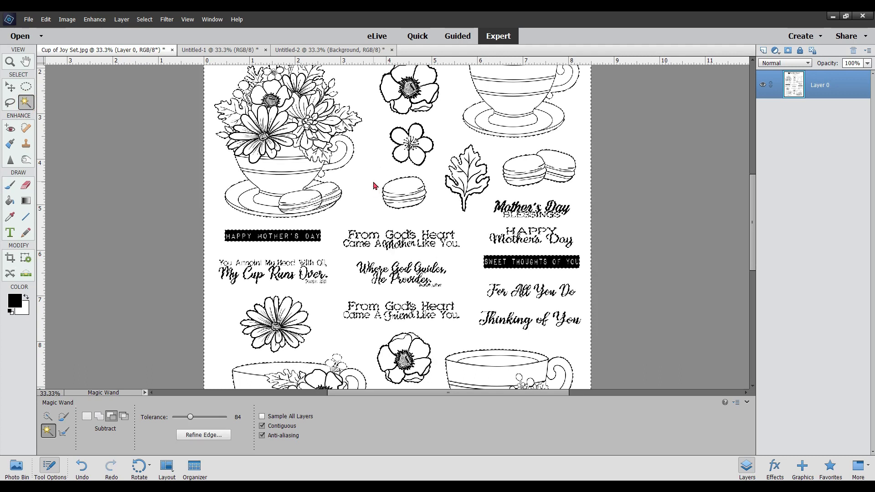
right_click(373, 181)
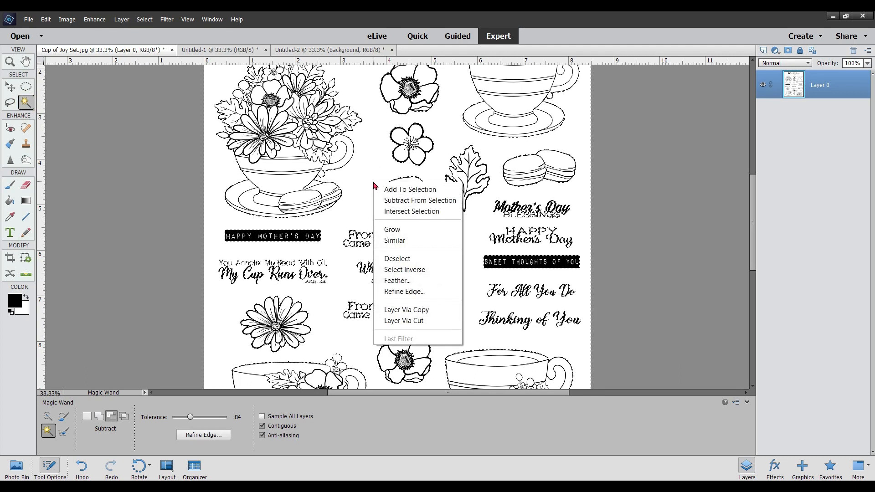
left_click(404, 321)
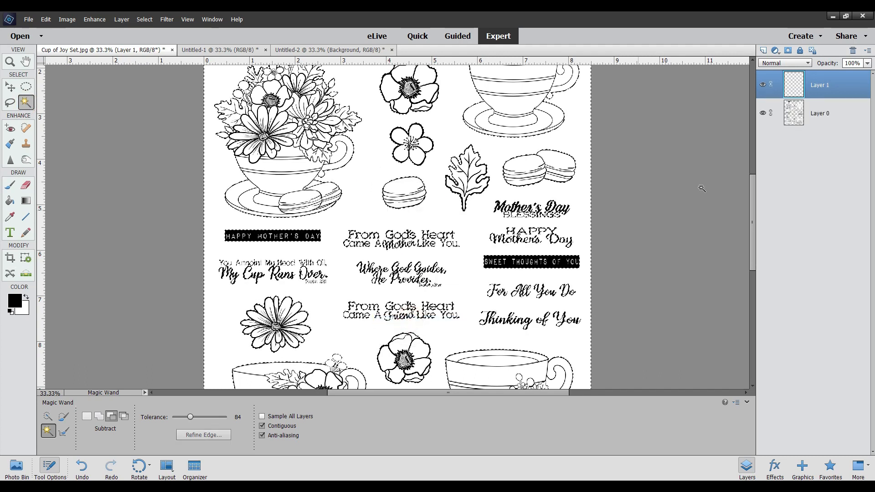
left_click(761, 87)
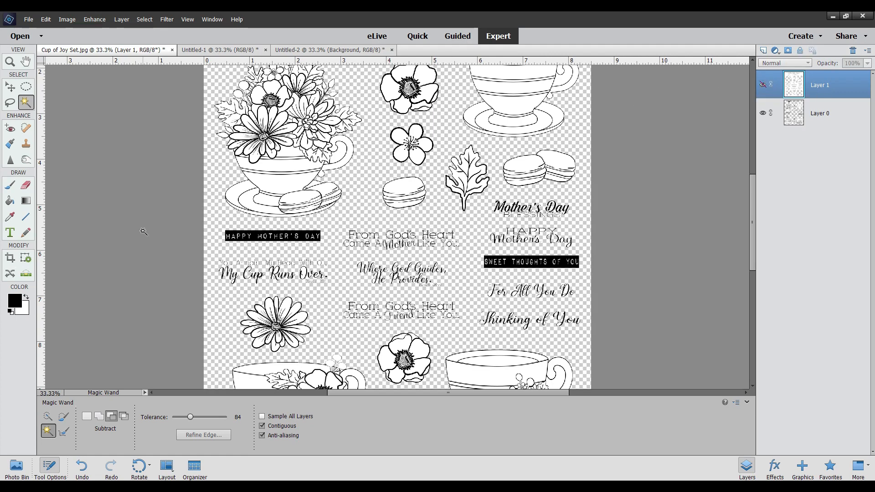
Step: Crop the Cup of Joy sheet closely around the single macaron in the middle column
left_click(10, 256)
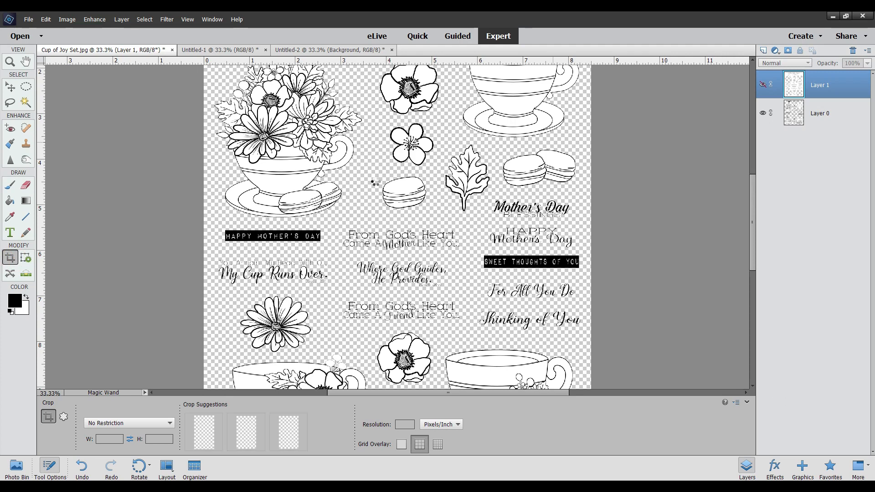
left_click_drag(380, 179, 430, 222)
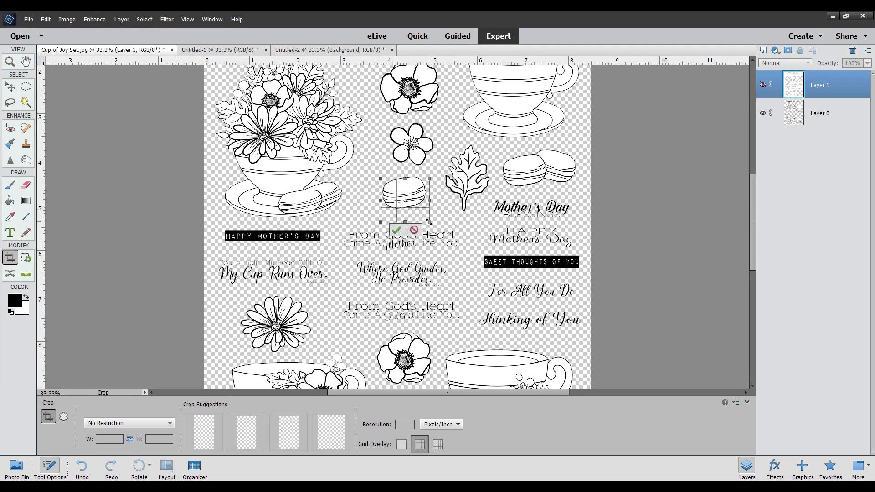
right_click(412, 185)
left_click(405, 181)
left_click_drag(410, 196, 410, 190)
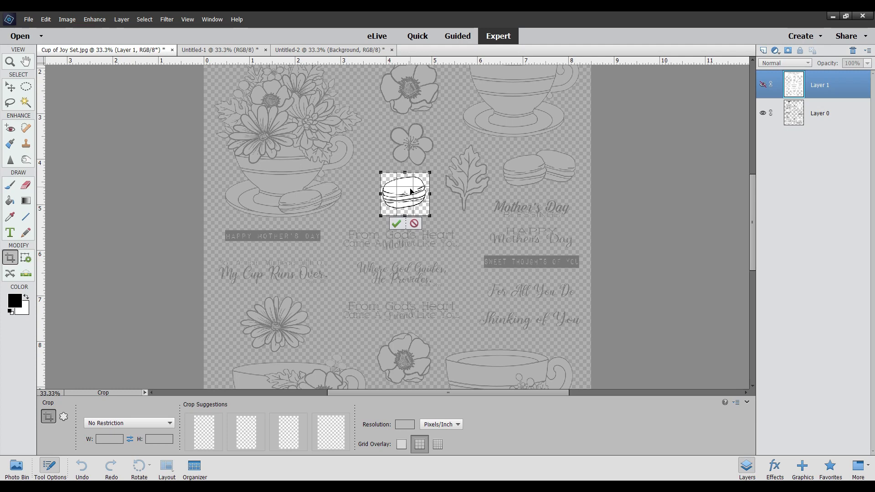
left_click(396, 223)
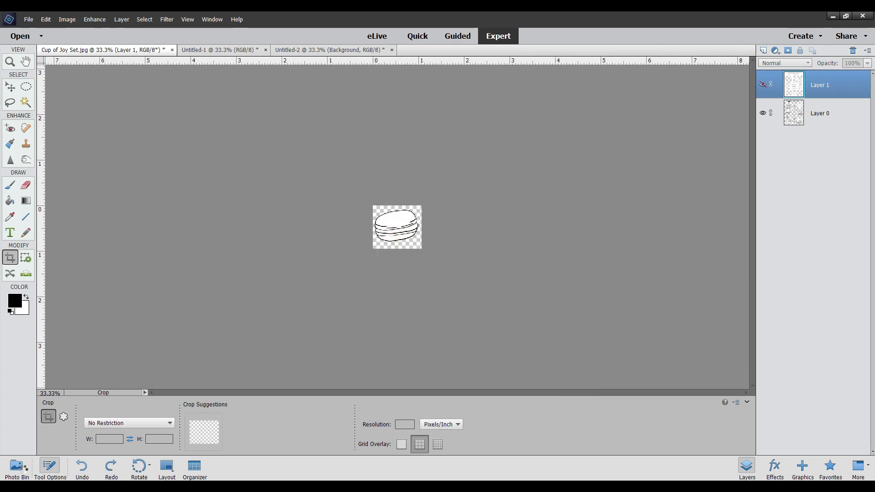
Step: Add the cropped macaron to the Untitled-2 teacup document and move its layer above the teacup layer
left_click(16, 465)
right_click(214, 443)
left_click(211, 441)
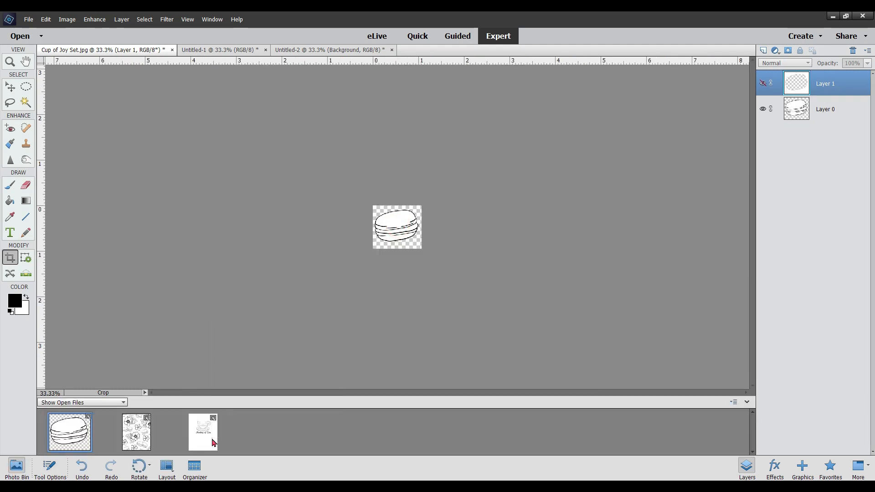
left_click(210, 439)
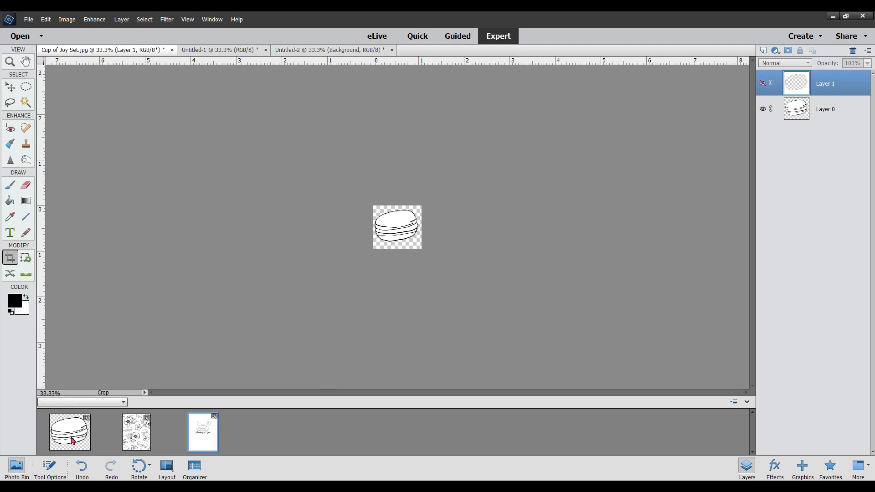
left_click_drag(72, 440, 380, 224)
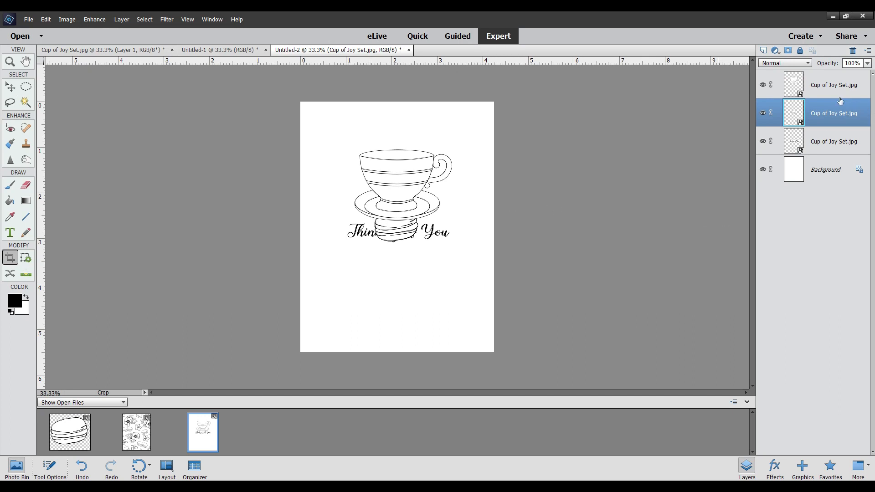
left_click_drag(831, 116, 832, 76)
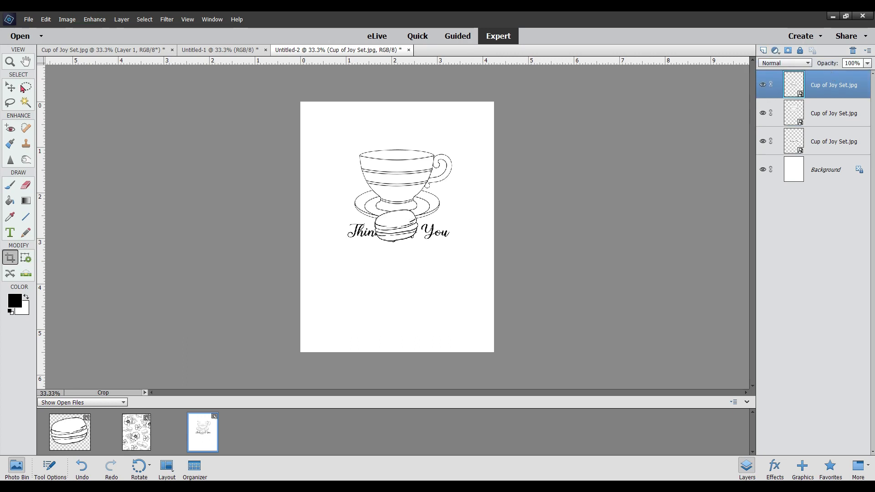
Step: Scale the macaron down, tilt it about 10 degrees clockwise and place it on the right side of the saucer
left_click(10, 87)
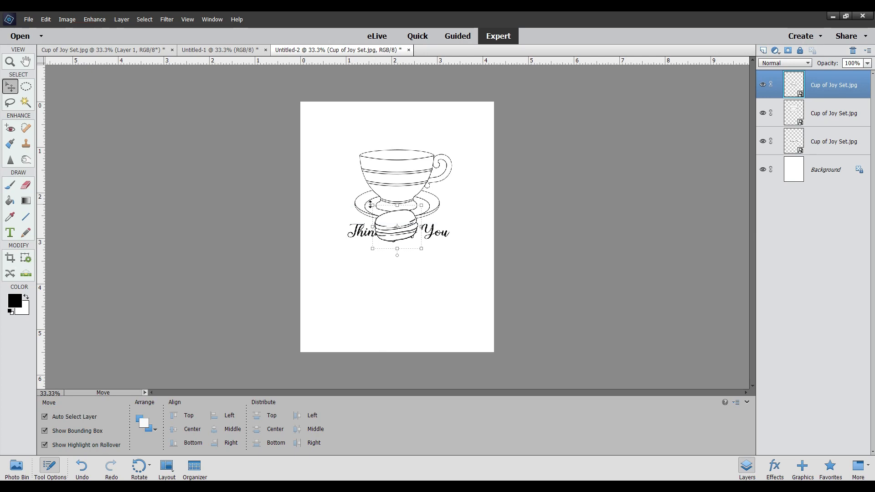
mouse_move(370, 204)
left_mouse_down()
mouse_move(385, 216)
mouse_move(383, 208)
left_mouse_up()
right_click(398, 241)
left_click(409, 227)
left_click_drag(407, 234, 434, 223)
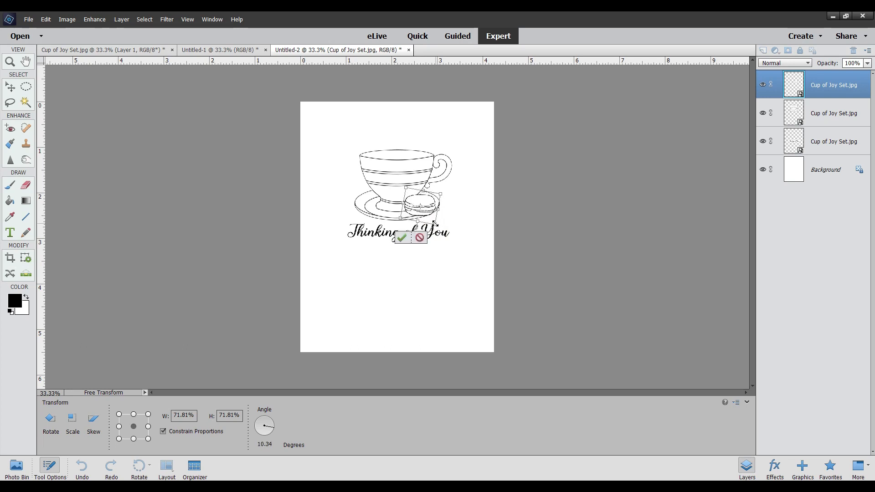
right_click(429, 220)
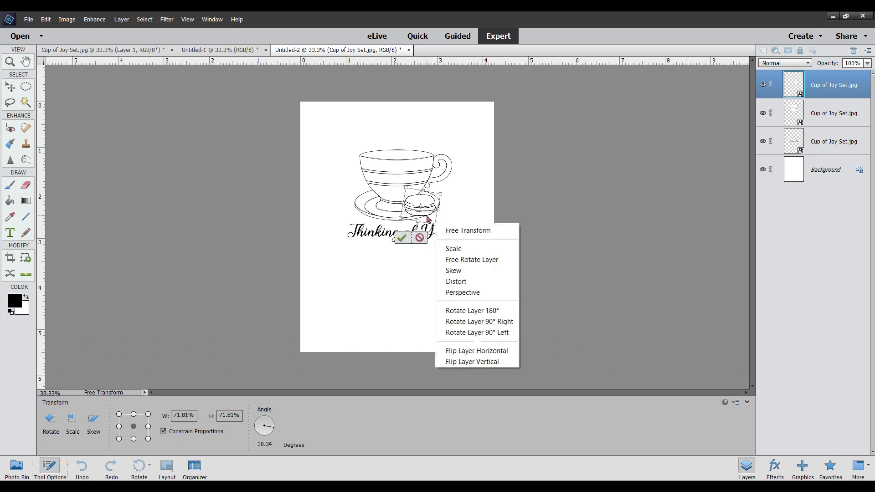
left_click(404, 235)
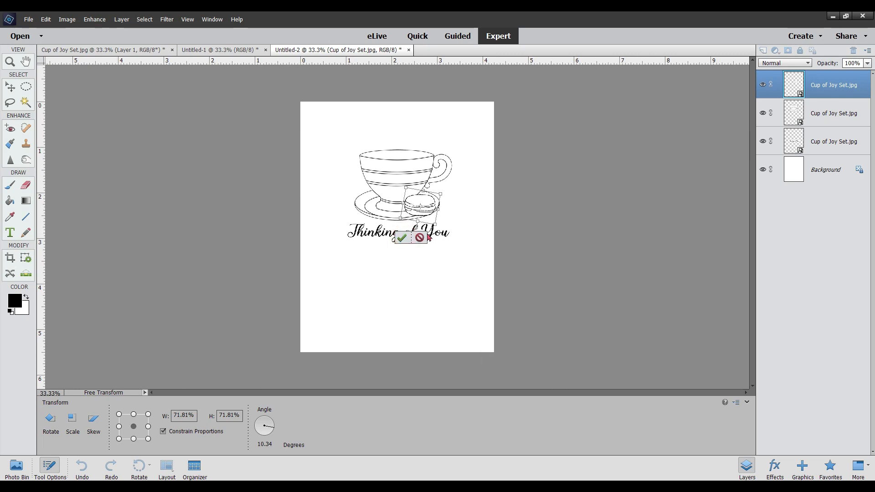
left_click_drag(432, 221, 423, 205)
left_click(399, 233)
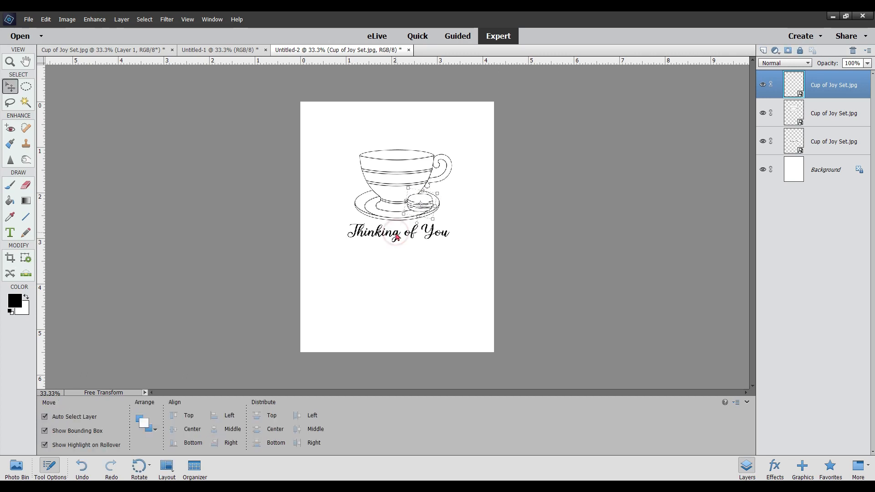
left_click(471, 289)
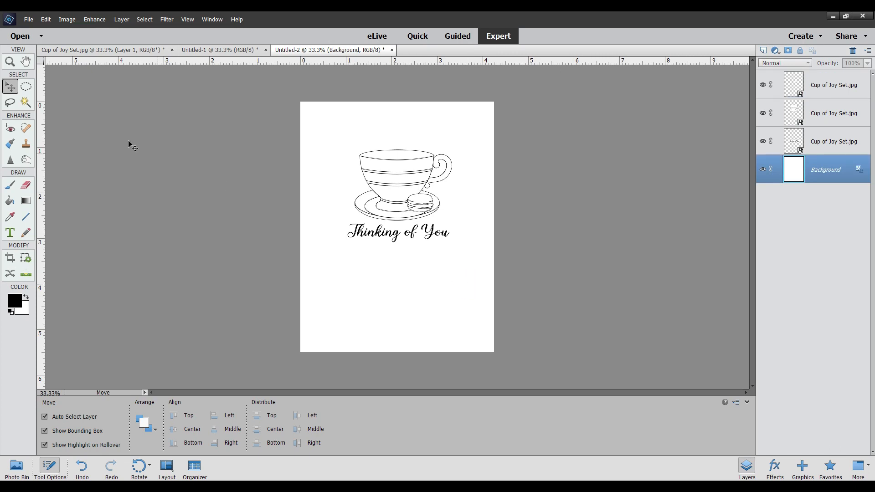
Step: Undo the macaron crop in Cup of Joy Set.jpg to restore the full sheet and return to the Untitled-2 document
left_click(75, 52)
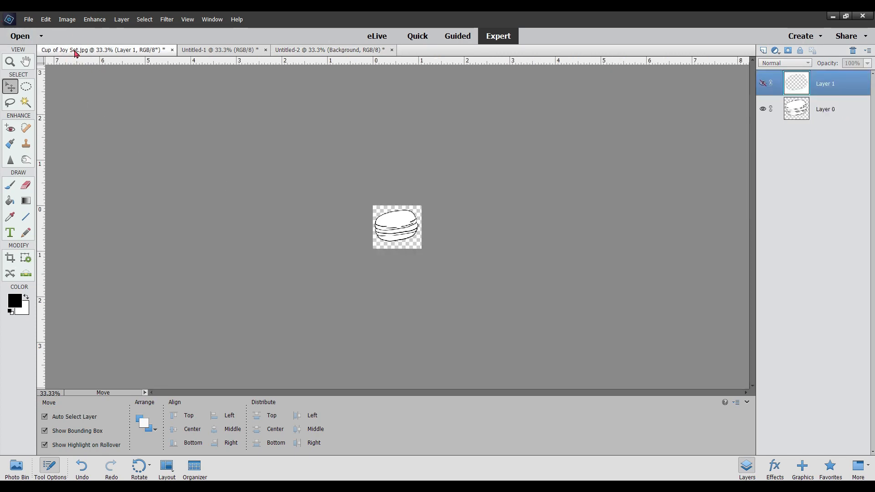
left_click(81, 466)
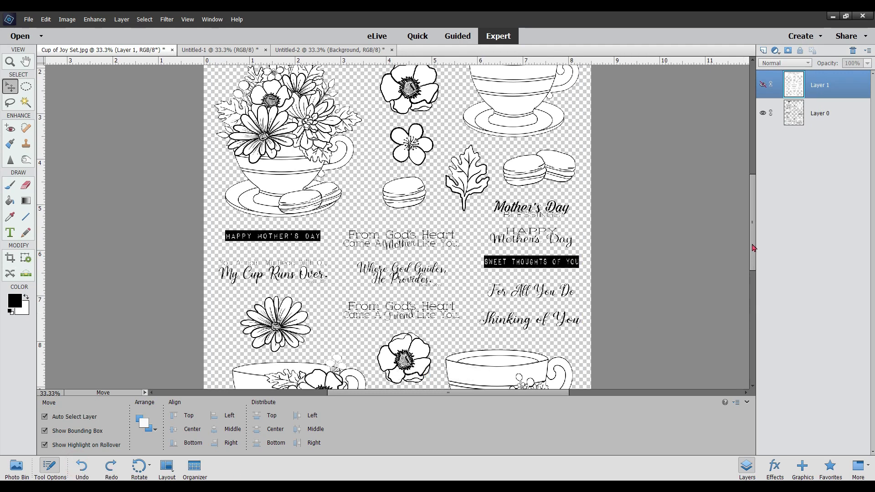
left_click_drag(751, 241, 747, 188)
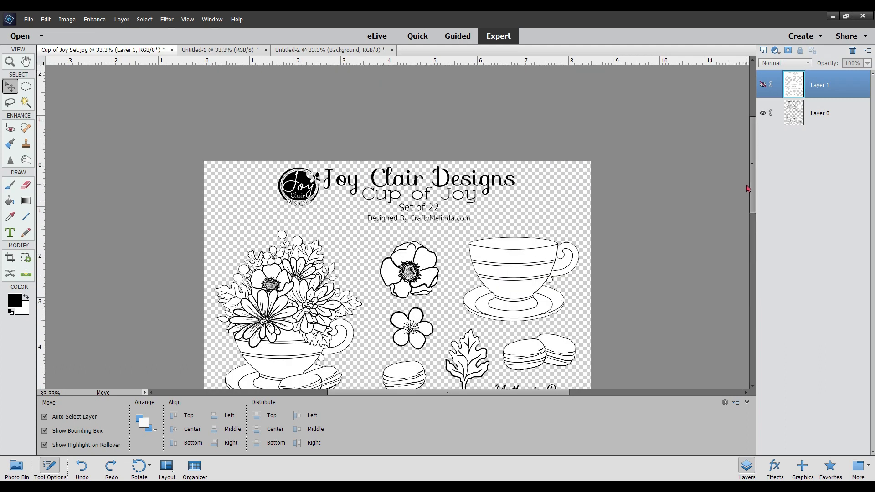
left_click(14, 469)
left_click(204, 443)
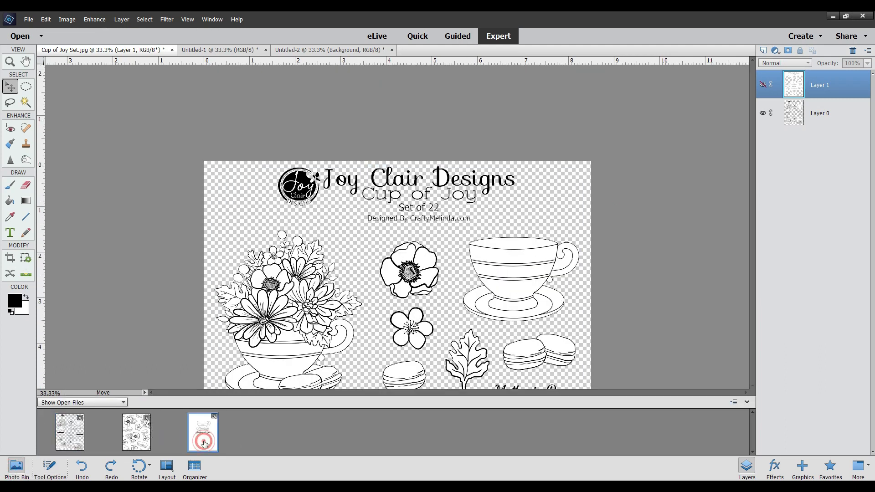
Step: Duplicate the macaron layer within Untitled-2 under the name "Cup of Joy Set.jpg copy"
left_click(10, 61)
left_click(364, 166)
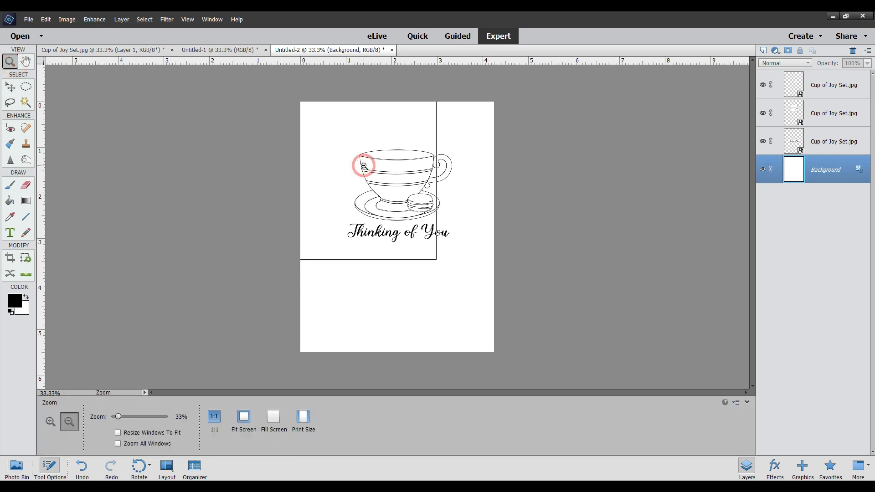
left_click(51, 421)
left_click(390, 268)
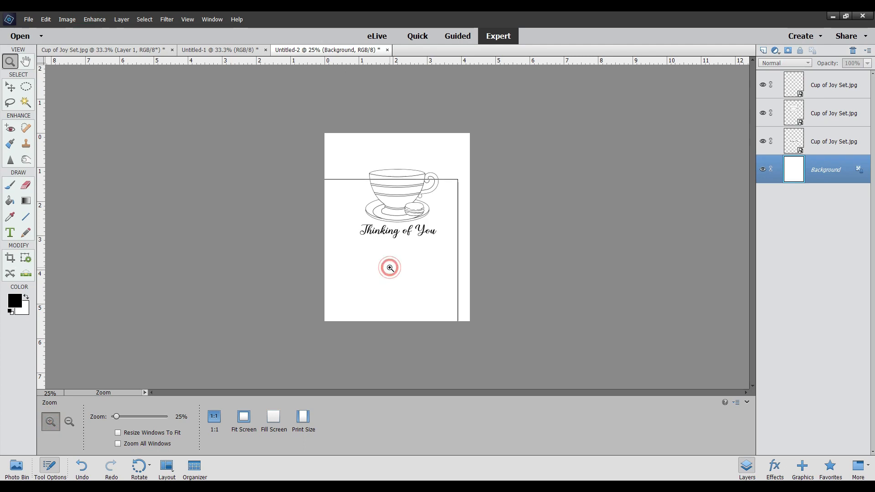
left_click(414, 206)
left_click(414, 205)
left_click(414, 205)
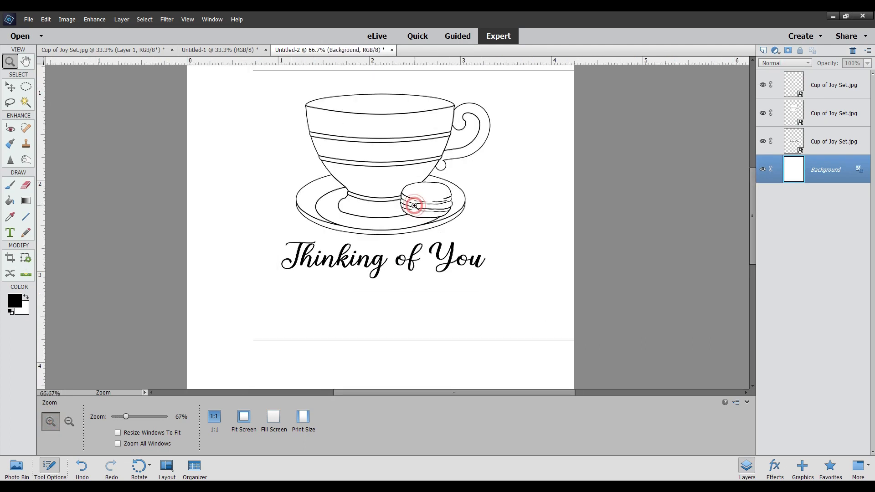
left_click(414, 205)
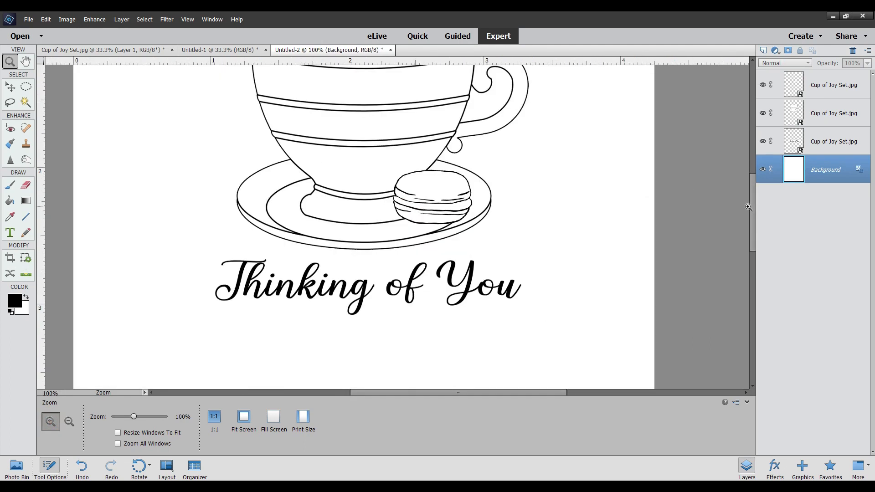
scroll(748, 207, "up", 3)
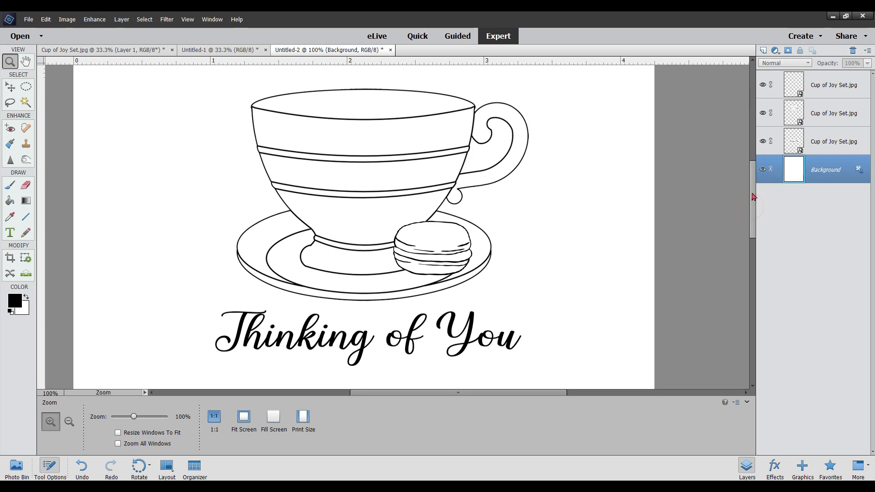
left_click(838, 115)
left_click(834, 95)
right_click(834, 97)
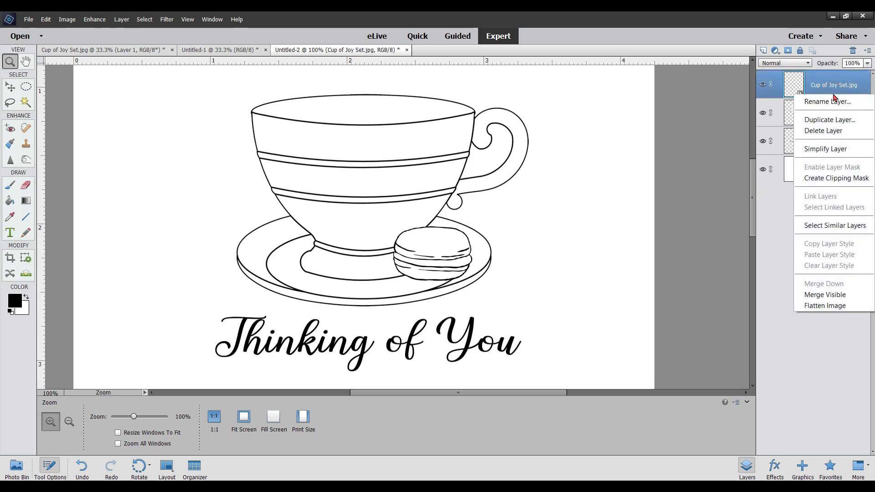
left_click(834, 119)
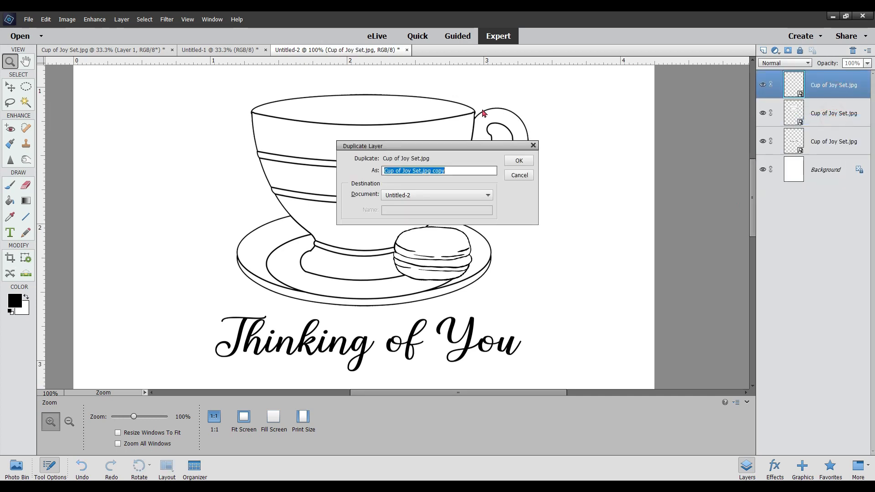
left_click(518, 162)
Step: Place the macaron copy overlapping the lower left of the first one, rotate it -5.84 degrees and deselect it
left_click(10, 86)
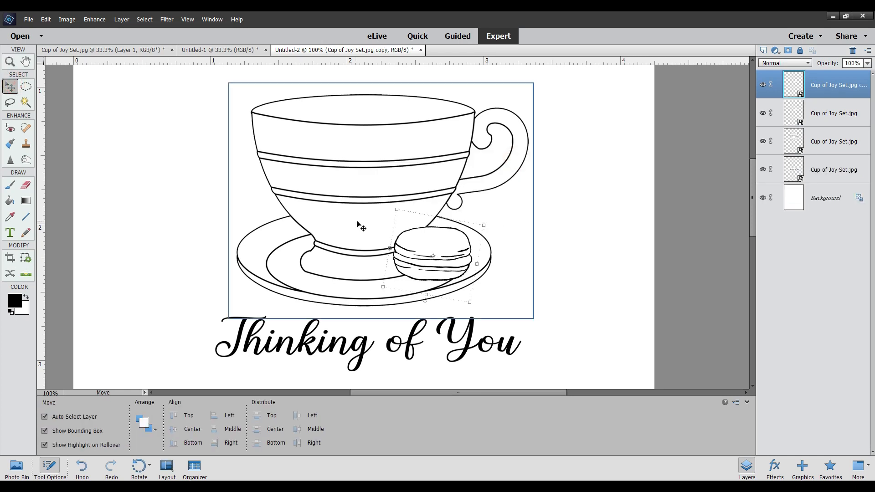
left_click_drag(423, 255, 393, 268)
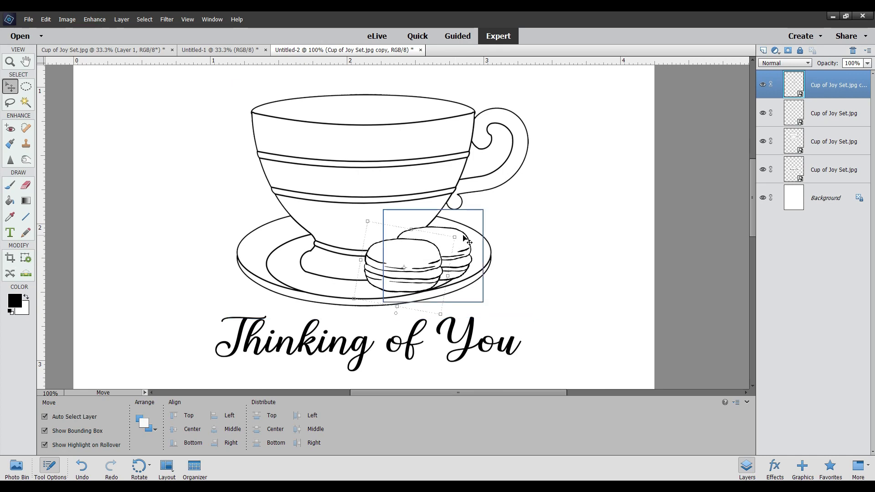
left_click_drag(458, 236, 451, 236)
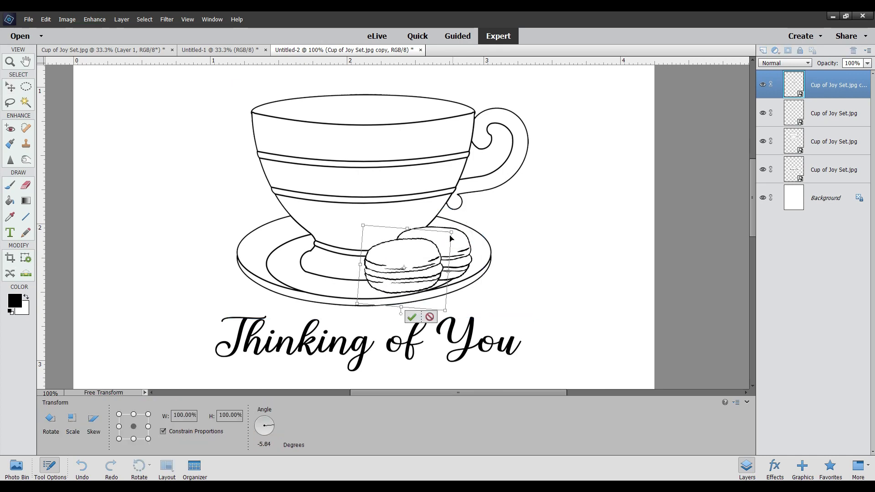
left_click(415, 320)
left_click(587, 297)
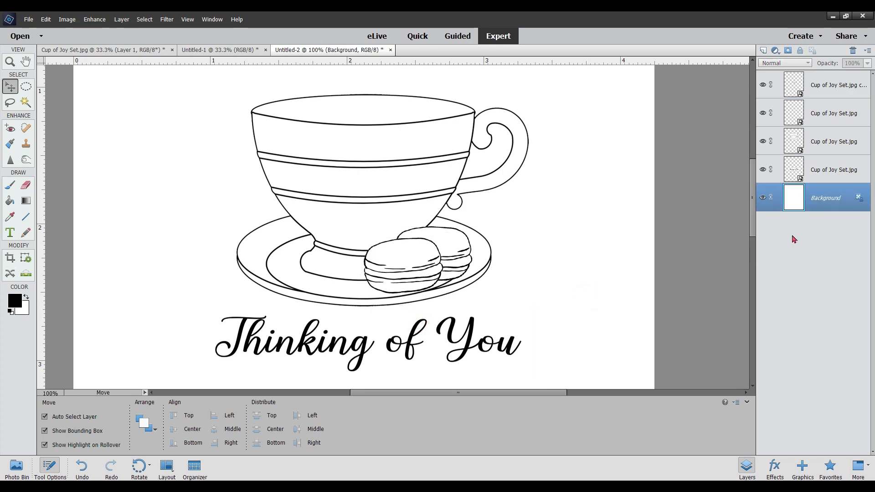
right_click(817, 216)
left_click(817, 204)
right_click(816, 203)
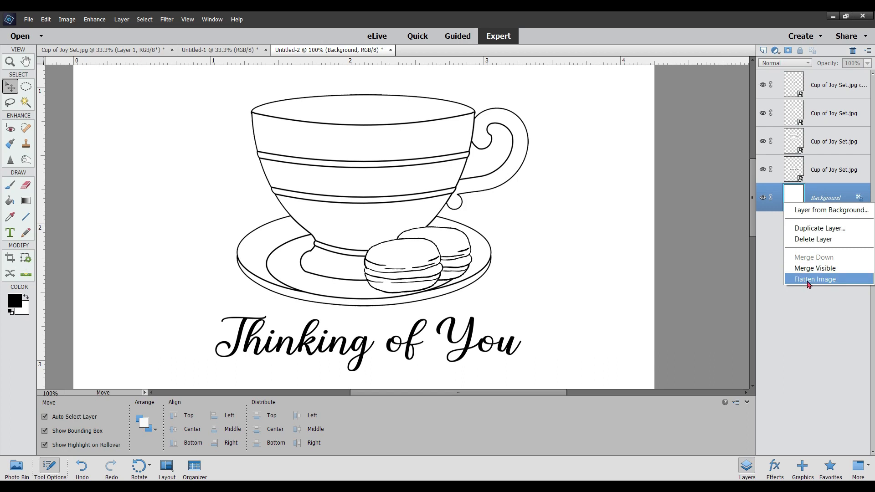
left_click(647, 276)
Step: Nudge the "Thinking of You" sentiment slightly right and down so it sits centred beneath the teacup and saucer
left_click(482, 351)
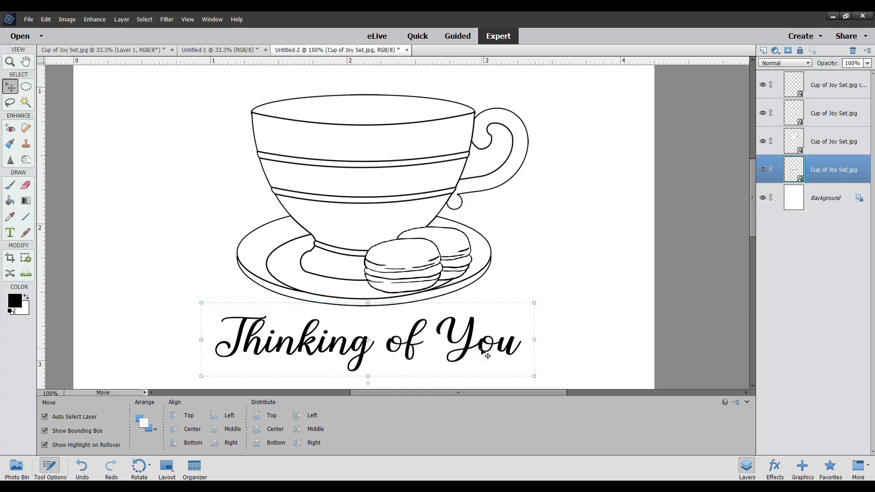
key("Right")
key("Right")
key("Right")
key("Right")
key("Right")
key("Right")
key("Right")
key("Right")
key("Right")
key("Right")
key("Right")
key("Right")
key("Right")
key("Right")
key("Right")
key("Right")
key("Right")
key("Right")
key("Right")
key("Right")
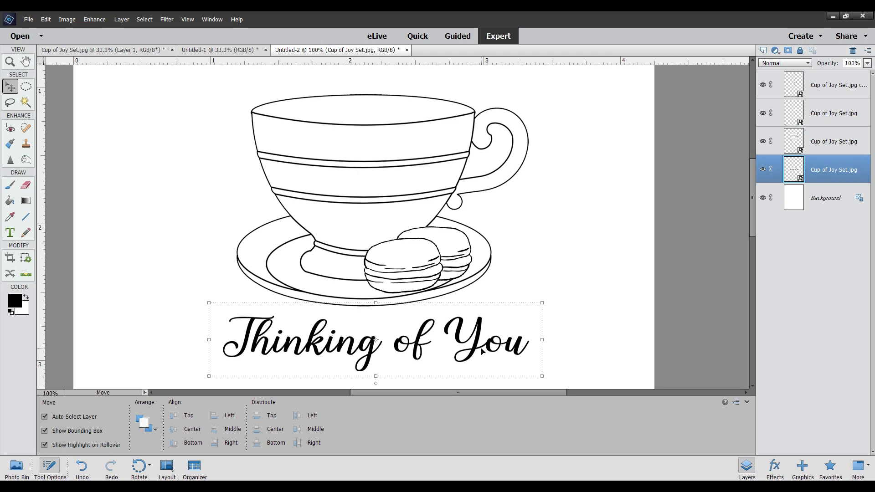
key("Right")
key("Right")
key("Down")
key("Down")
key("Down")
key("Left")
key("Left")
key("Left")
key("Down")
key("Down")
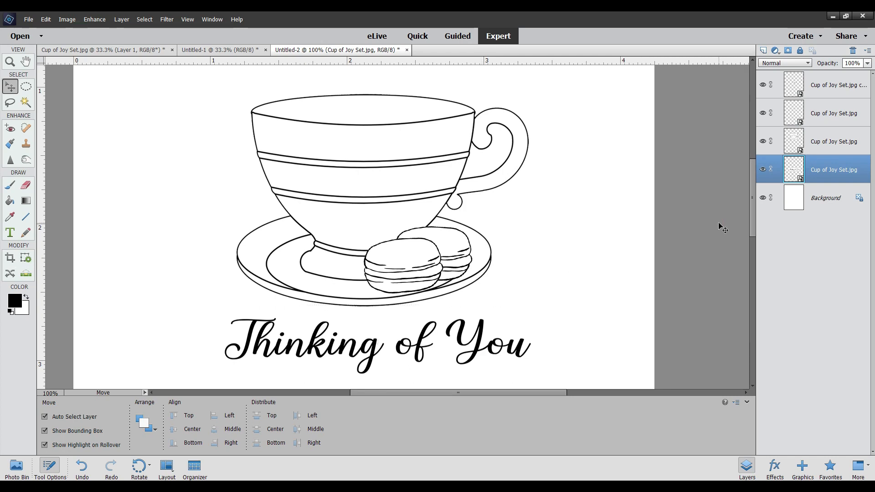
Step: Flatten all layers of the teacup card in Untitled-2 into the background
left_click(833, 205)
right_click(835, 206)
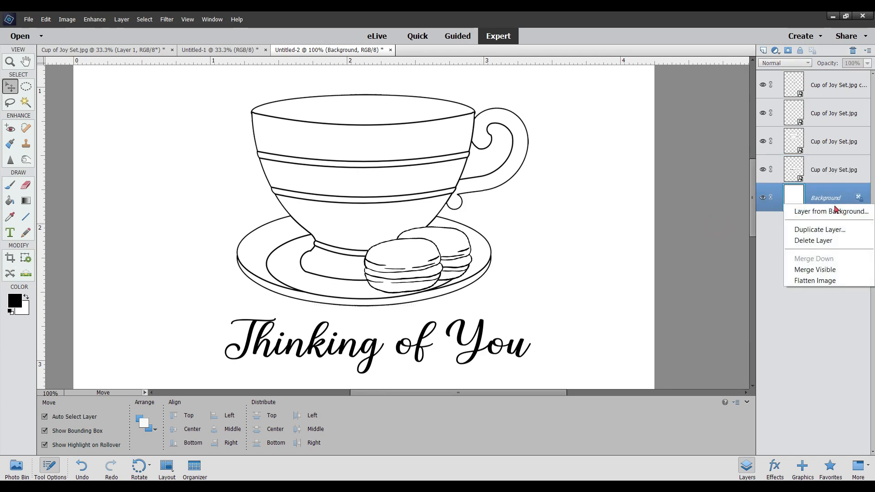
left_click(826, 279)
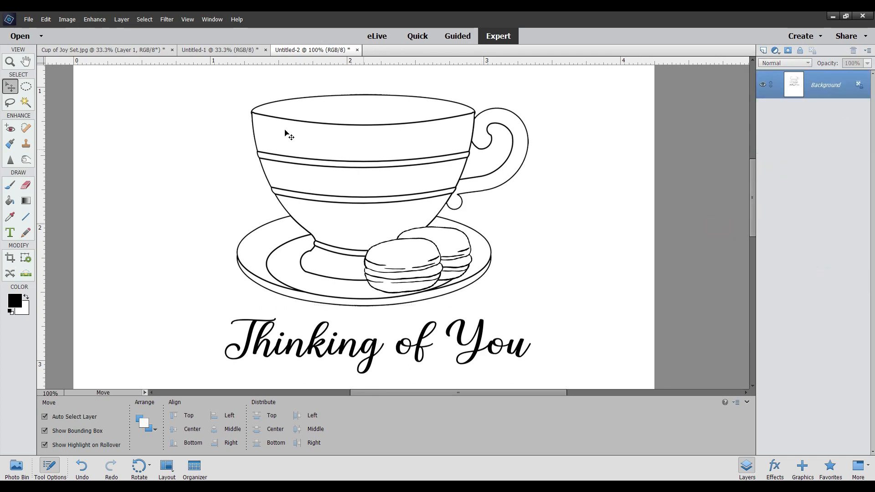
left_click(9, 61)
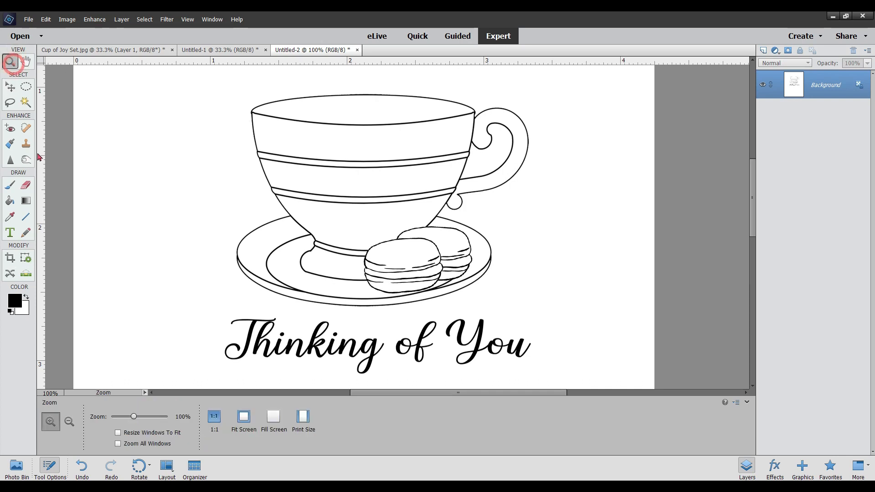
left_click(243, 416)
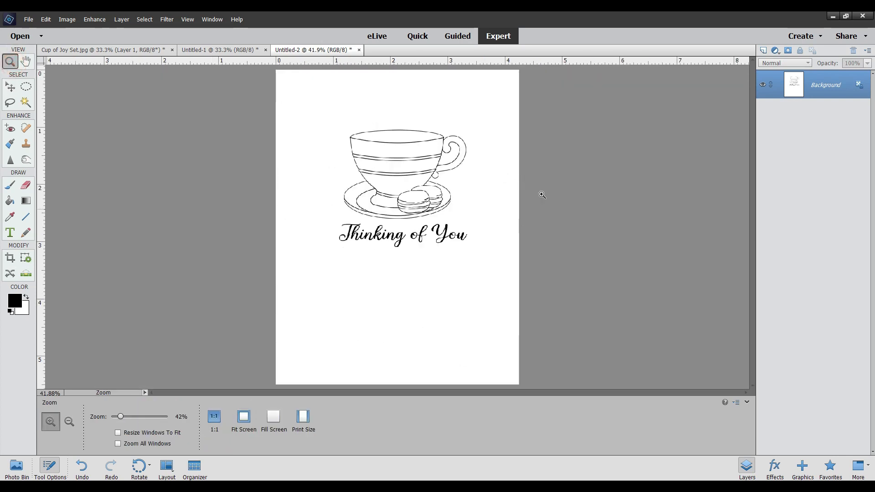
Step: Review both card designs and close Cup of Joy Set.jpg without saving its changes
left_click(228, 51)
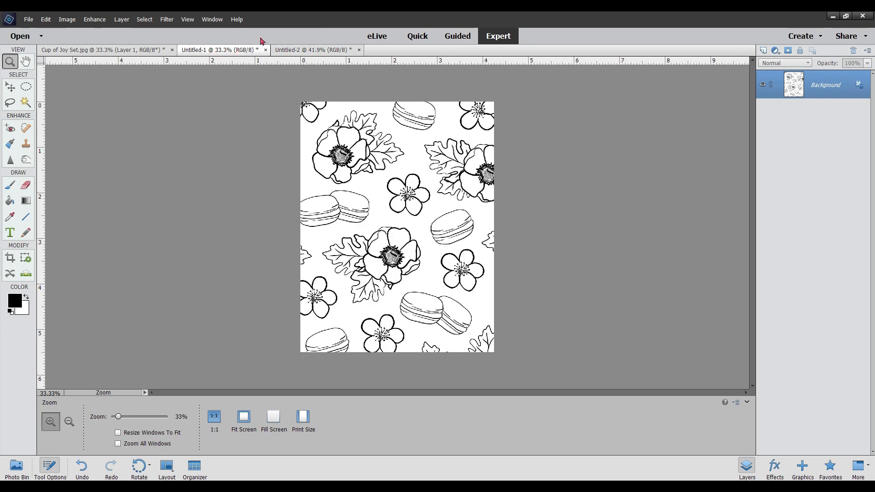
left_click(290, 51)
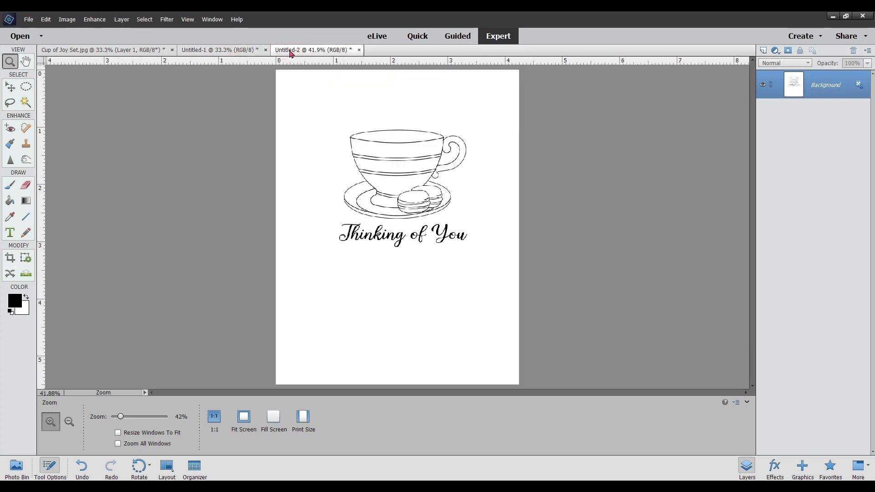
left_click(121, 51)
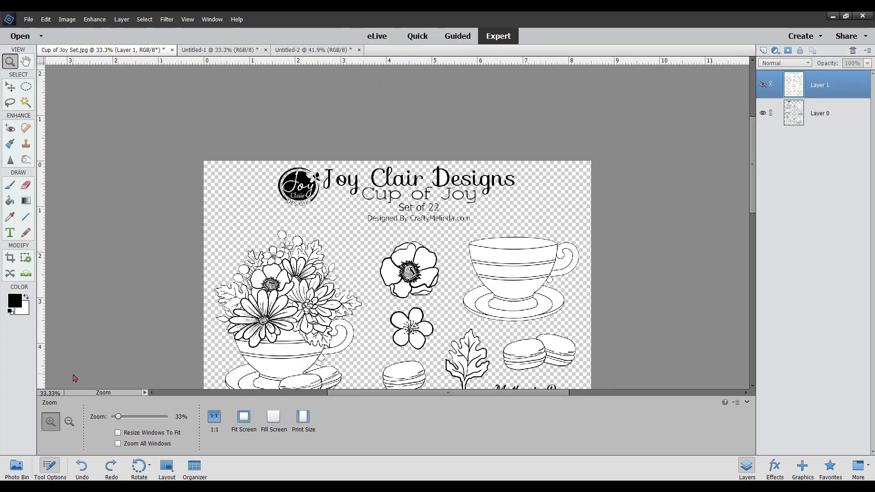
left_click(172, 51)
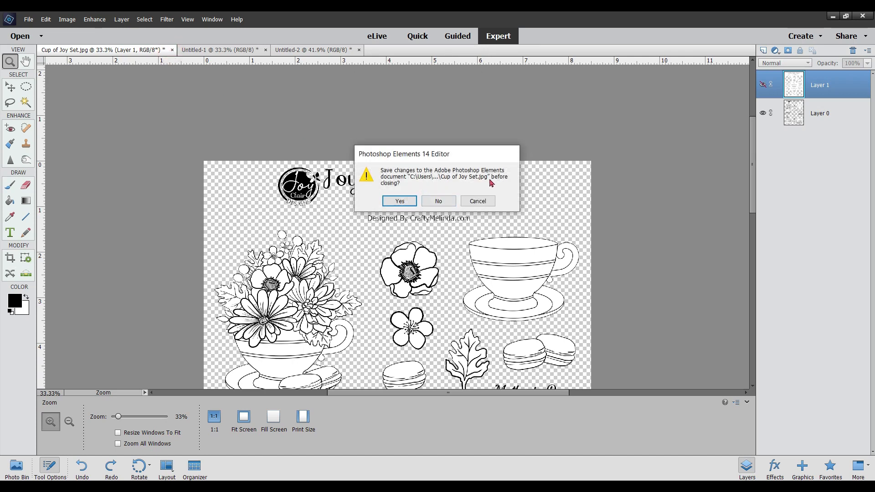
left_click(437, 201)
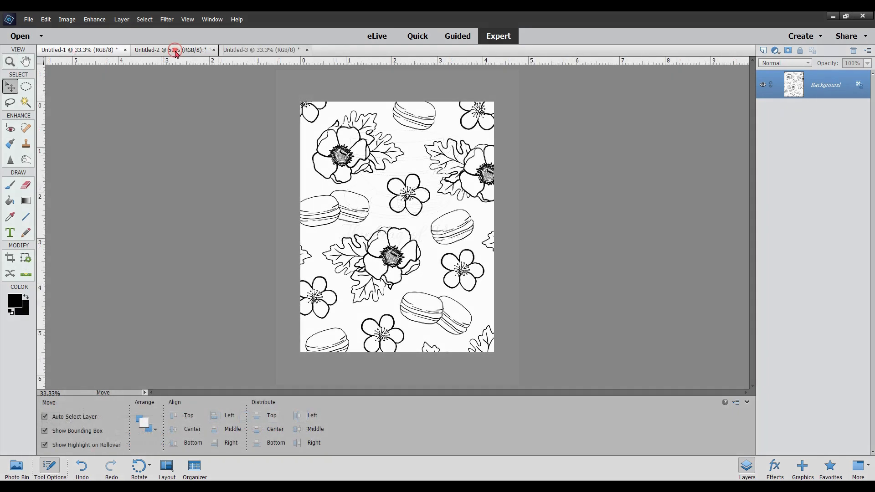
Step: Create a new U.S. Paper Letter document, 8.5 x 11 inches at 300 pixels/inch, with RGB Color and a white background
left_click(172, 50)
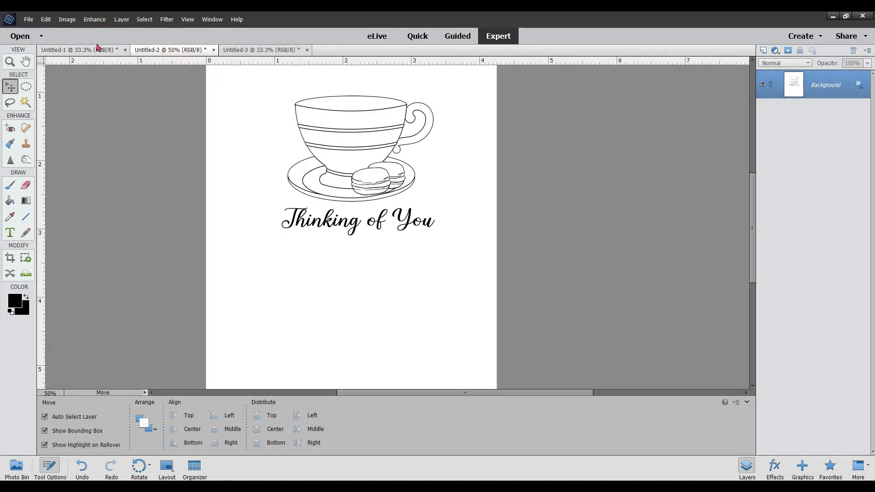
left_click(91, 51)
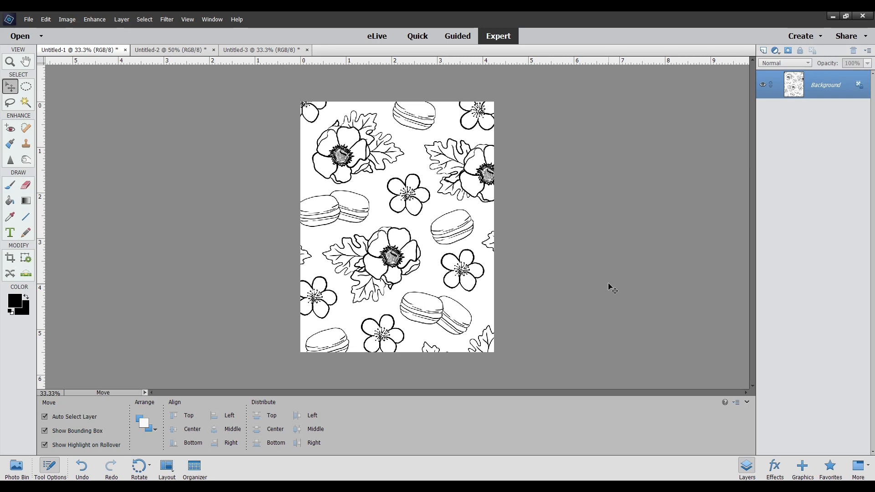
key("ctrl+n")
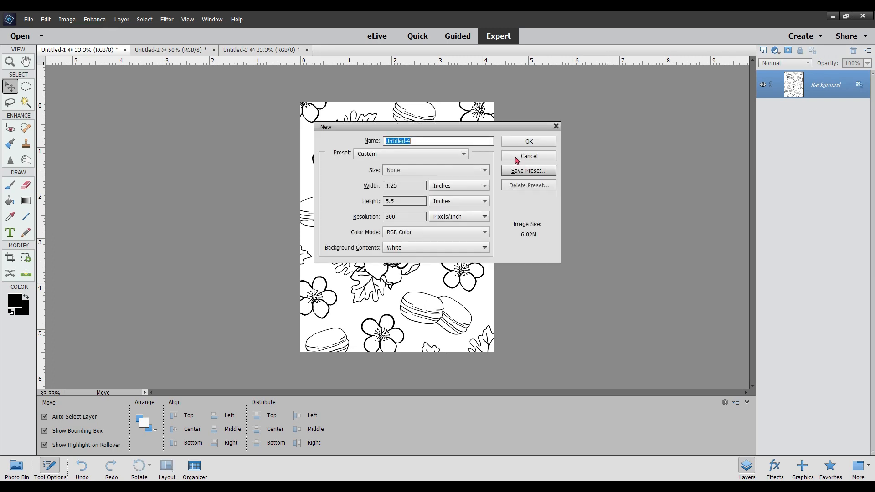
left_click(456, 156)
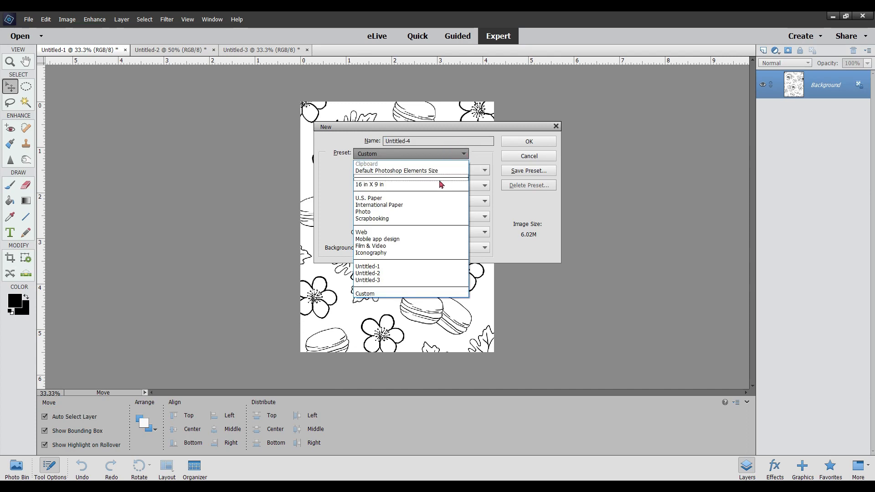
left_click(428, 201)
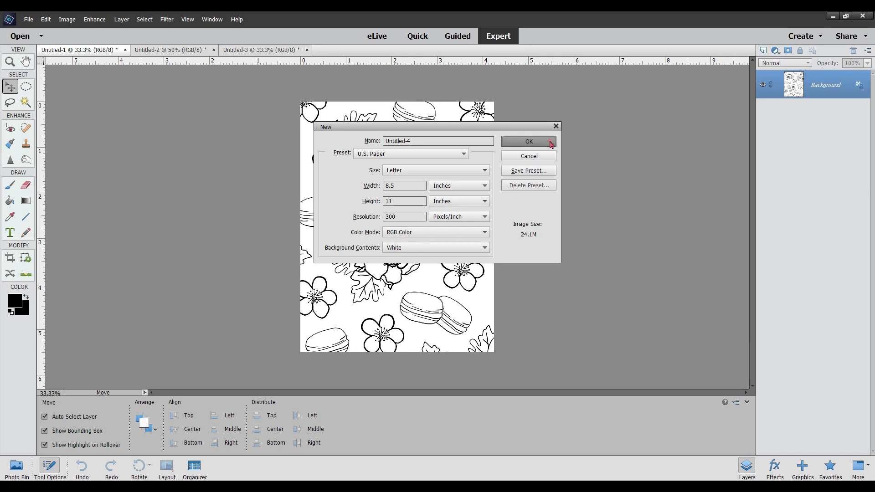
left_click(528, 141)
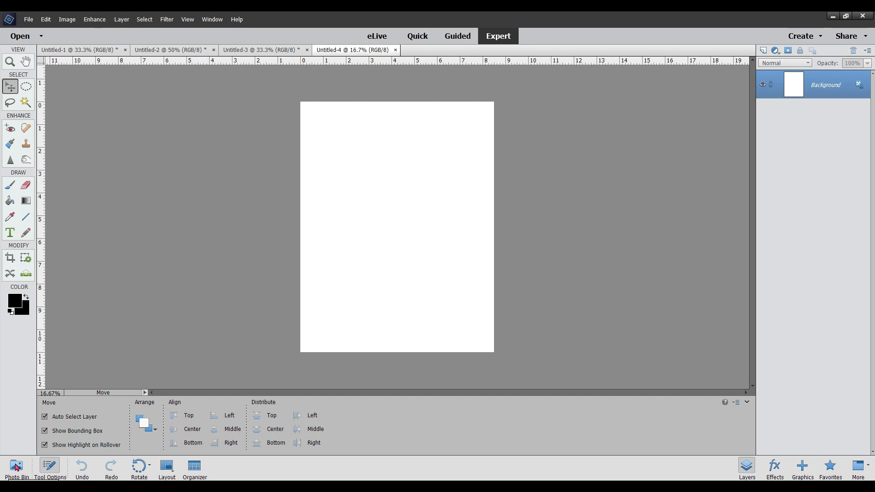
Step: Add the open Untitled-1 pattern at the upper left of the letter page, and add the Untitled-2 teacup card
left_click(16, 466)
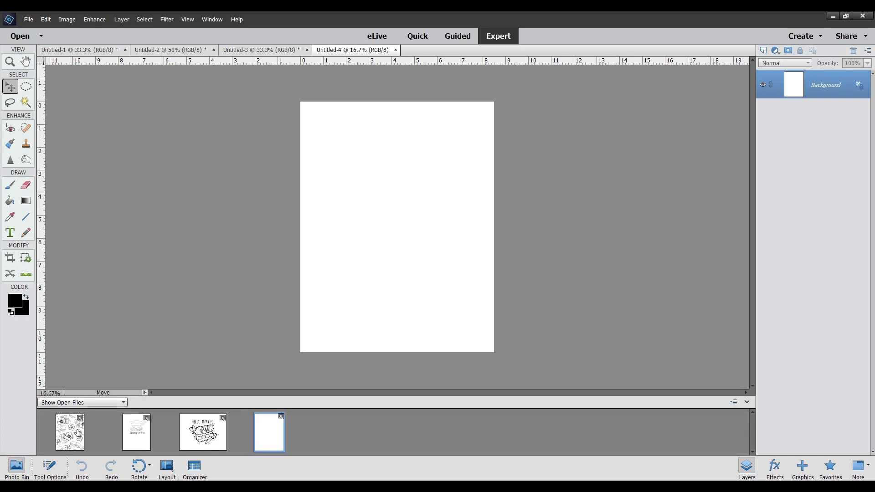
left_click_drag(63, 438, 365, 197)
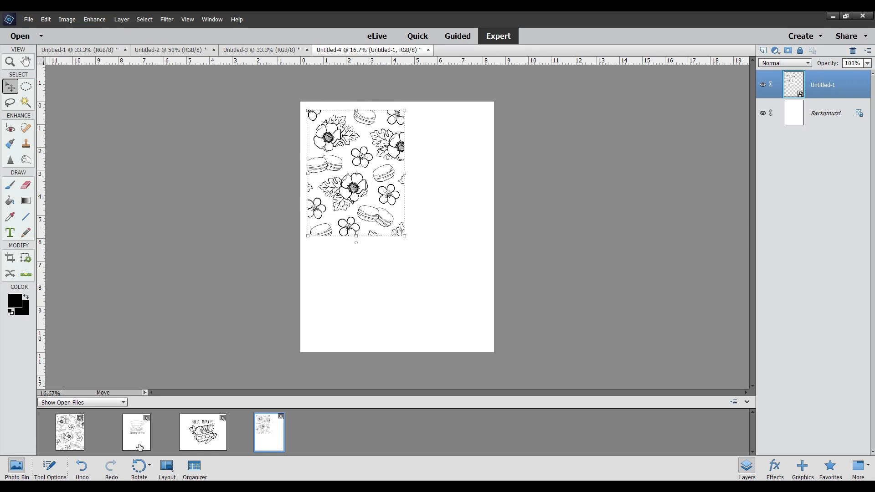
left_click_drag(140, 448, 345, 308)
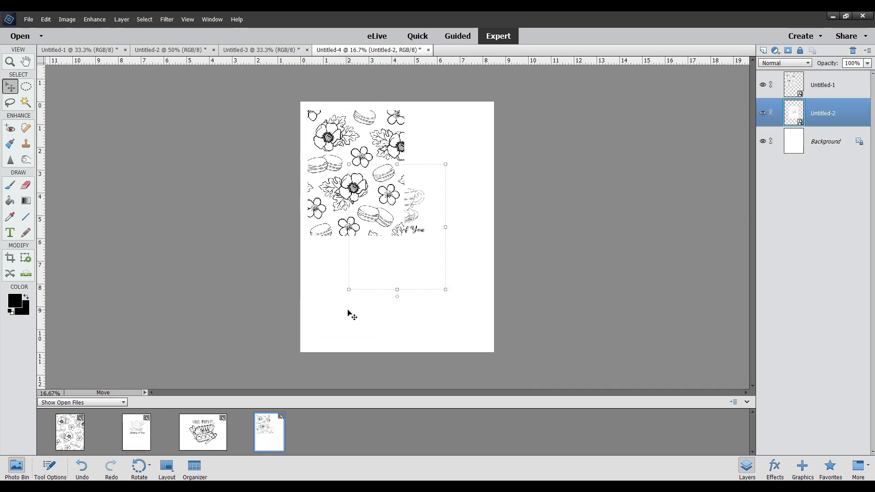
Step: Rotate the teacup card exactly 90 degrees and place it in the lower right part of the letter page
left_click_drag(449, 163, 517, 324)
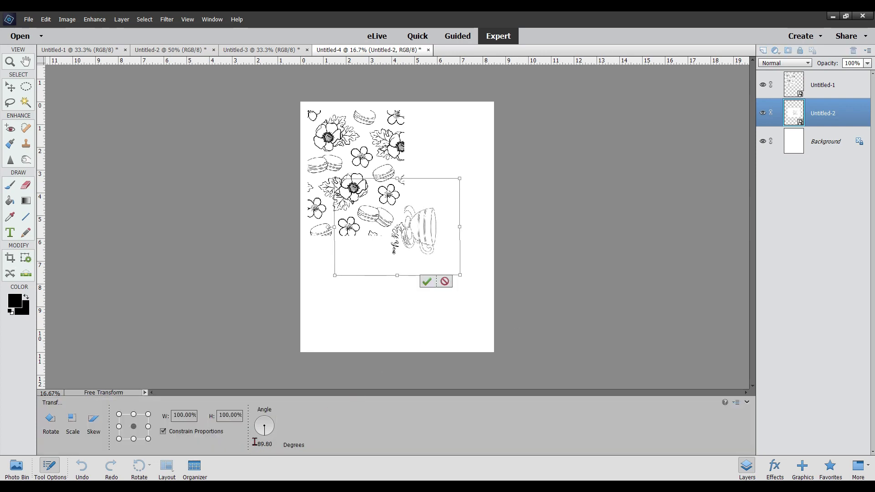
left_click(274, 444)
key("BackSpace")
key("BackSpace")
key("BackSpace")
key("BackSpace")
key("BackSpace")
type("8")
type("90")
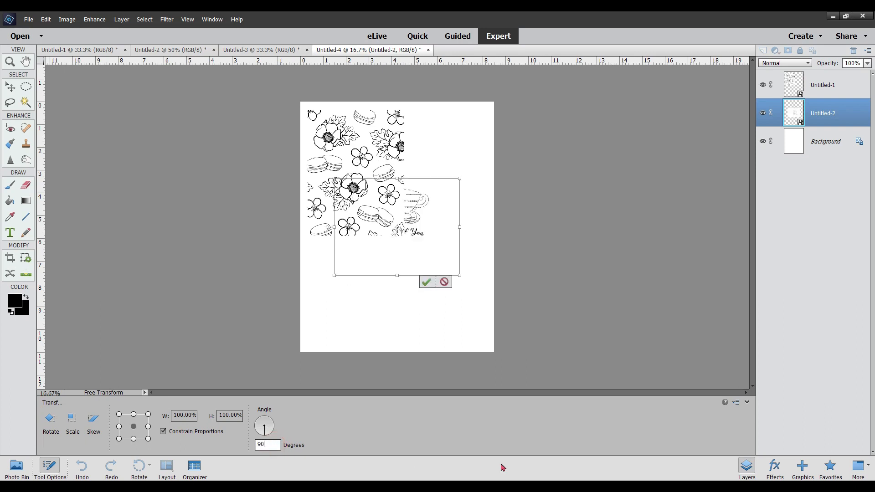
key("Return")
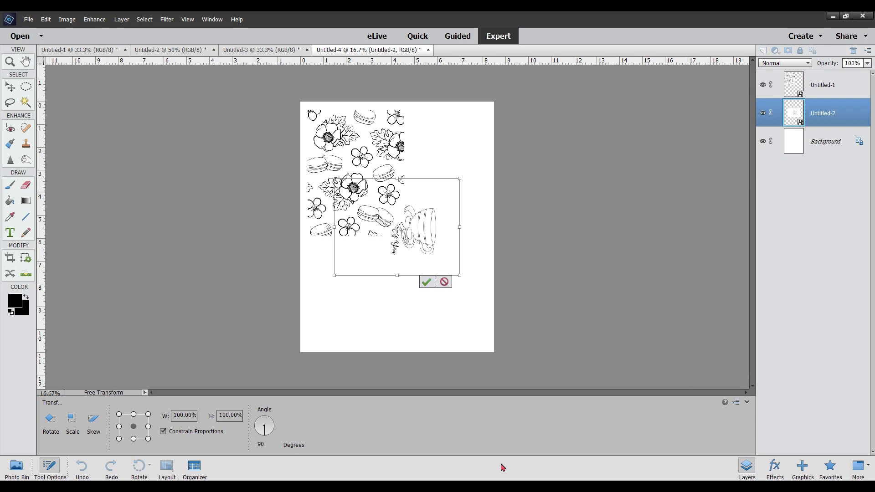
left_click_drag(432, 228, 456, 296)
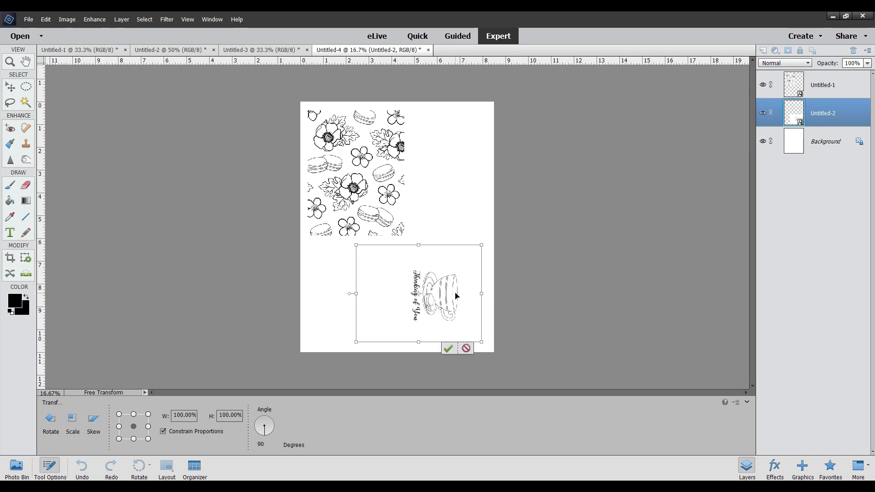
left_click(449, 349)
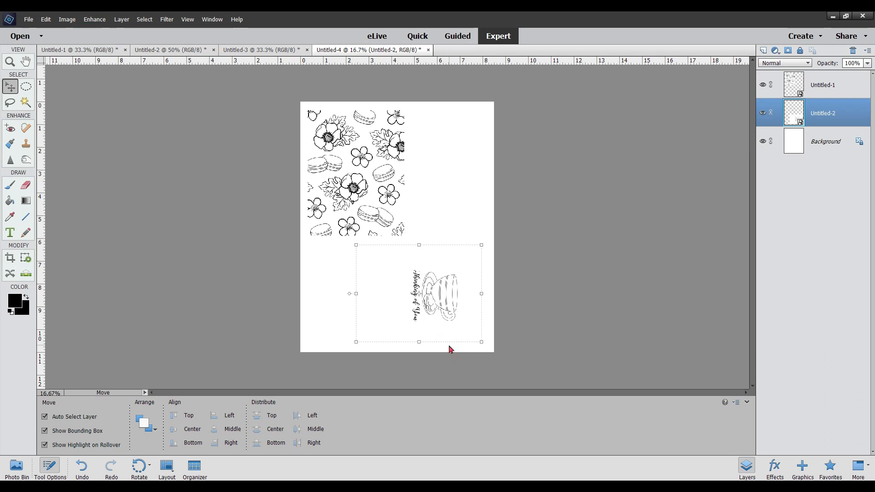
Step: Flatten the letter page with both card designs into a single background layer
left_click(470, 174)
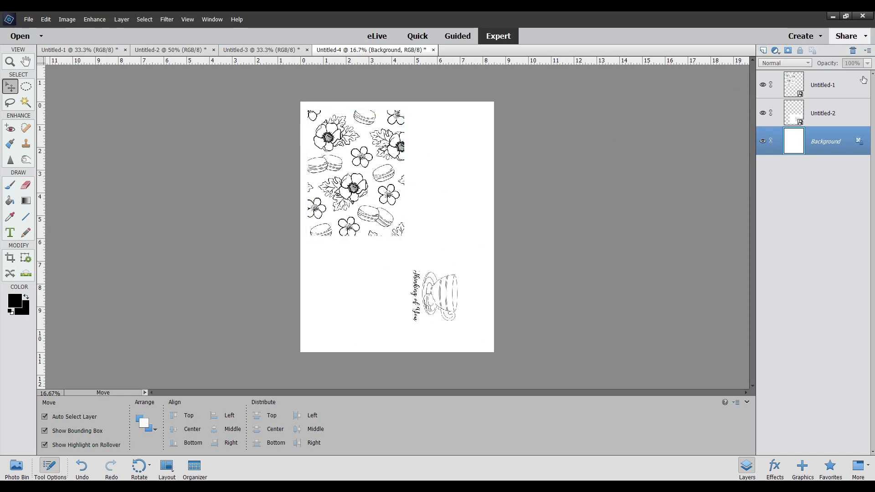
right_click(834, 142)
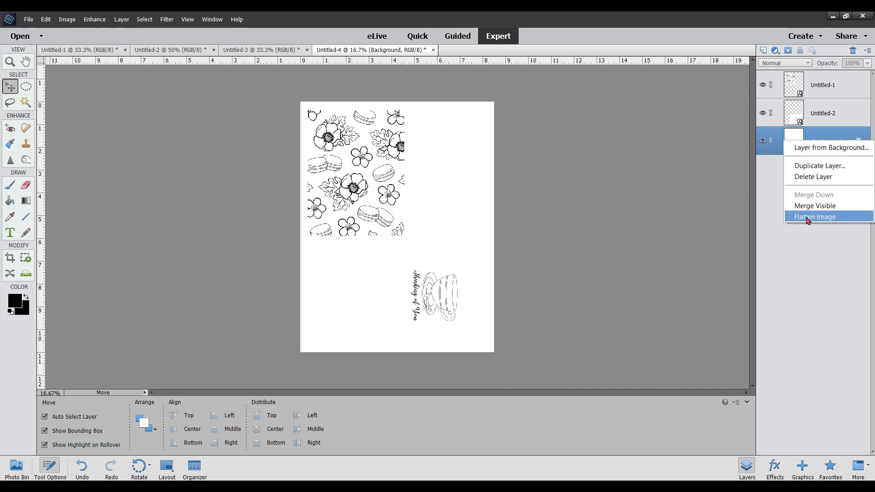
left_click(807, 217)
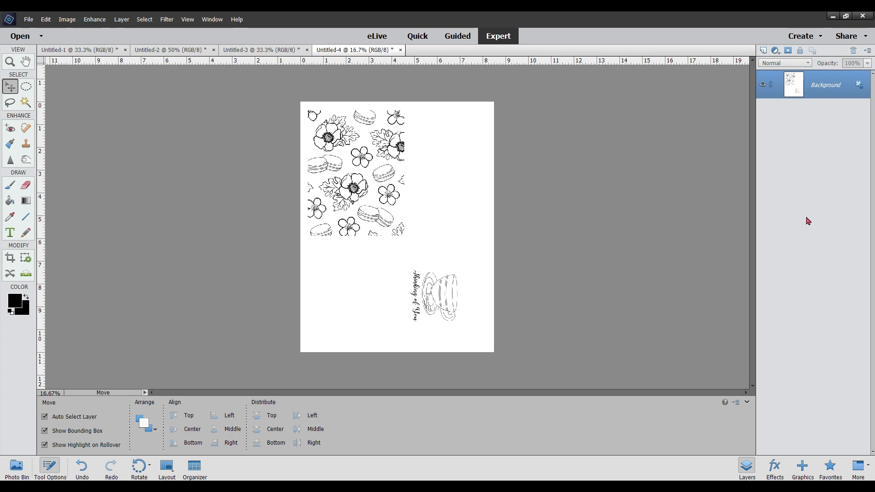
Step: Open the print setup for the letter page, check the additional printing choices, and set the Xerox Phaser 6022 paper type to Lightweight Cardstock
key("ctrl+p")
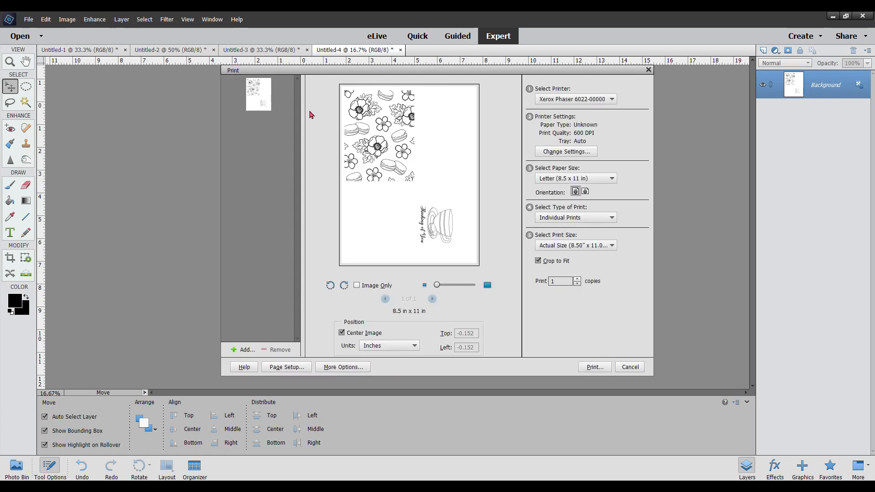
left_click(597, 179)
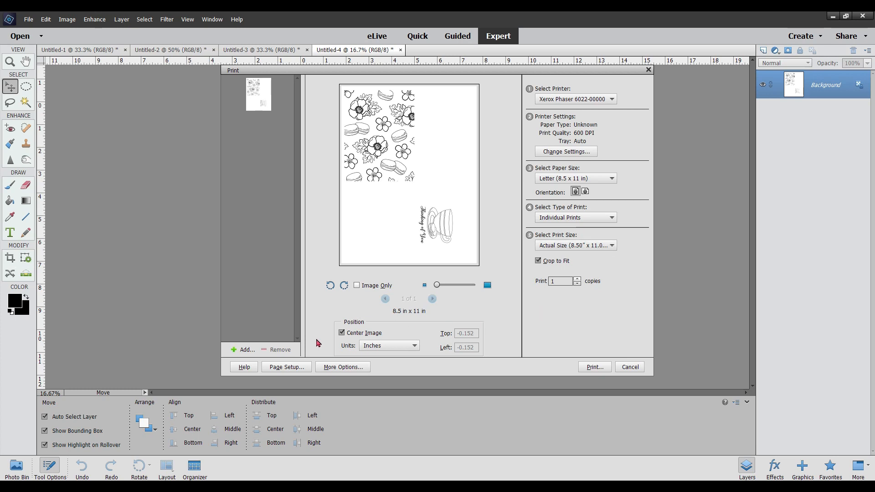
left_click(341, 367)
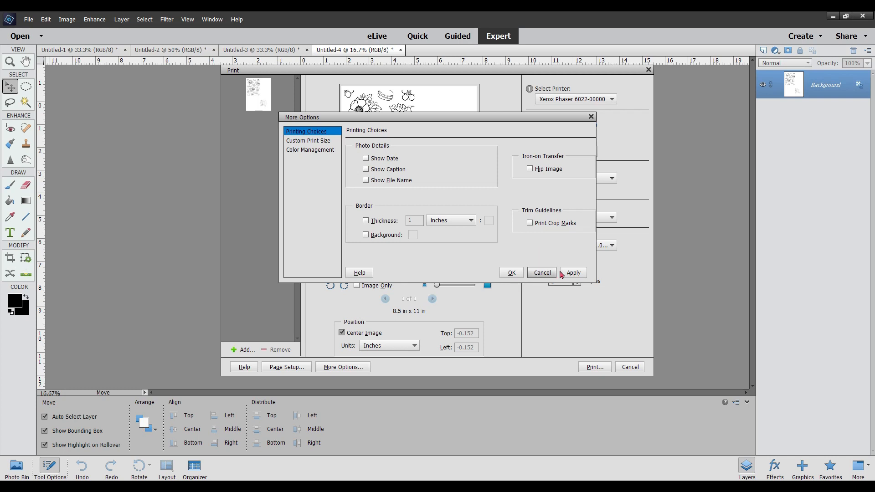
left_click(513, 272)
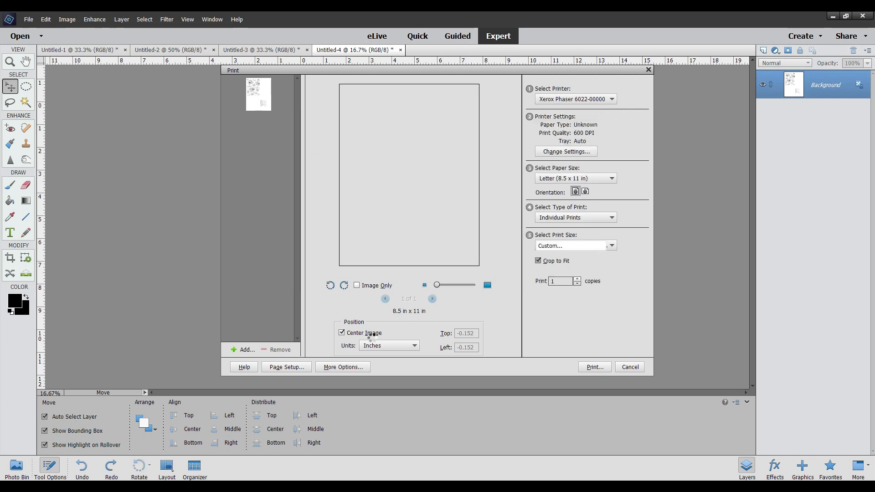
left_click(282, 371)
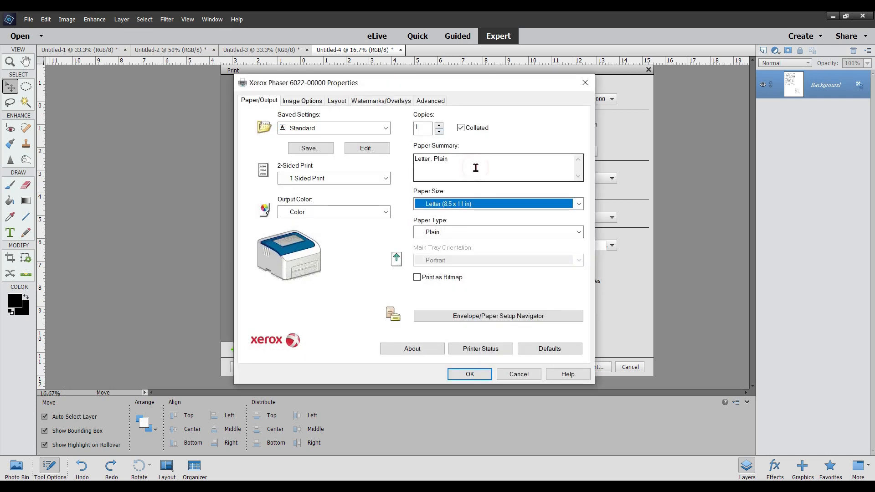
left_click(510, 233)
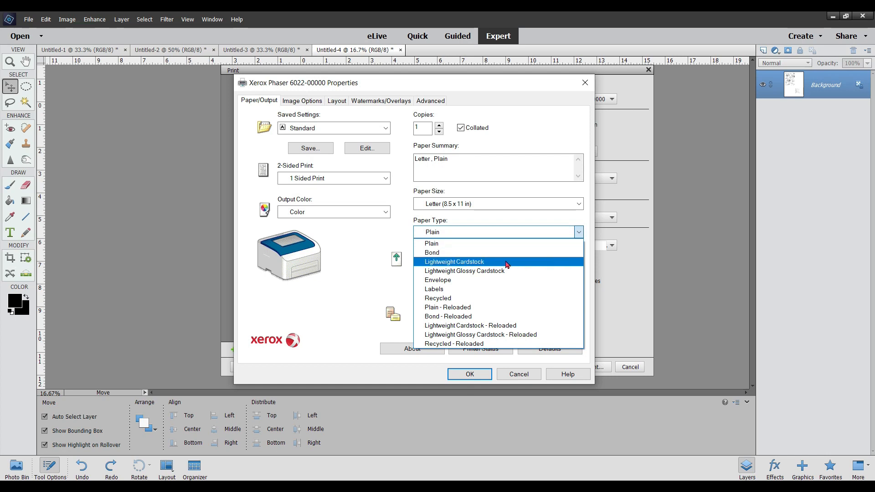
left_click(507, 262)
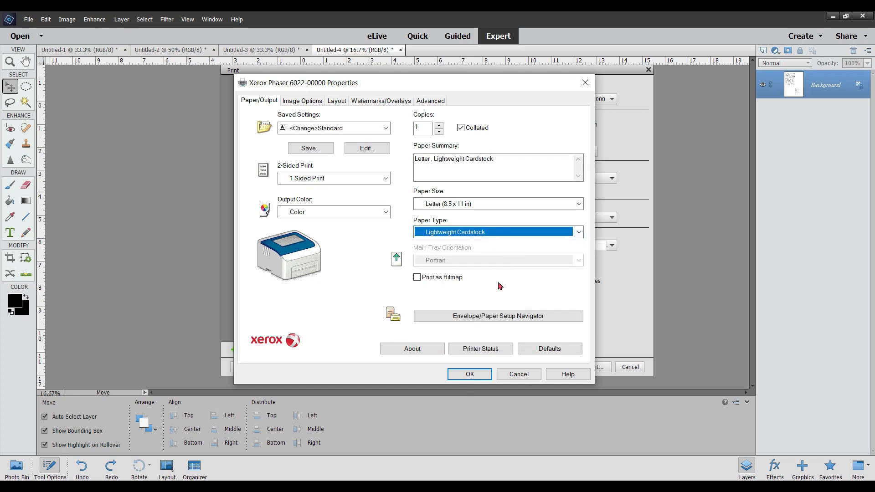
left_click(476, 376)
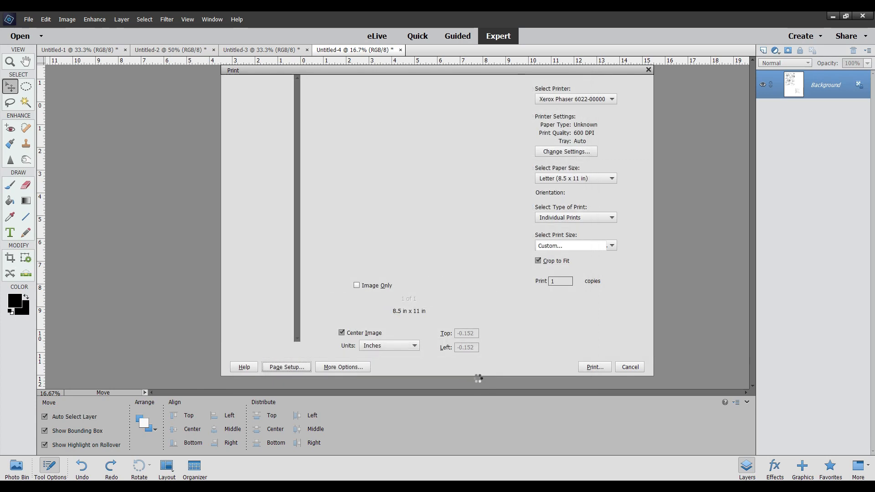